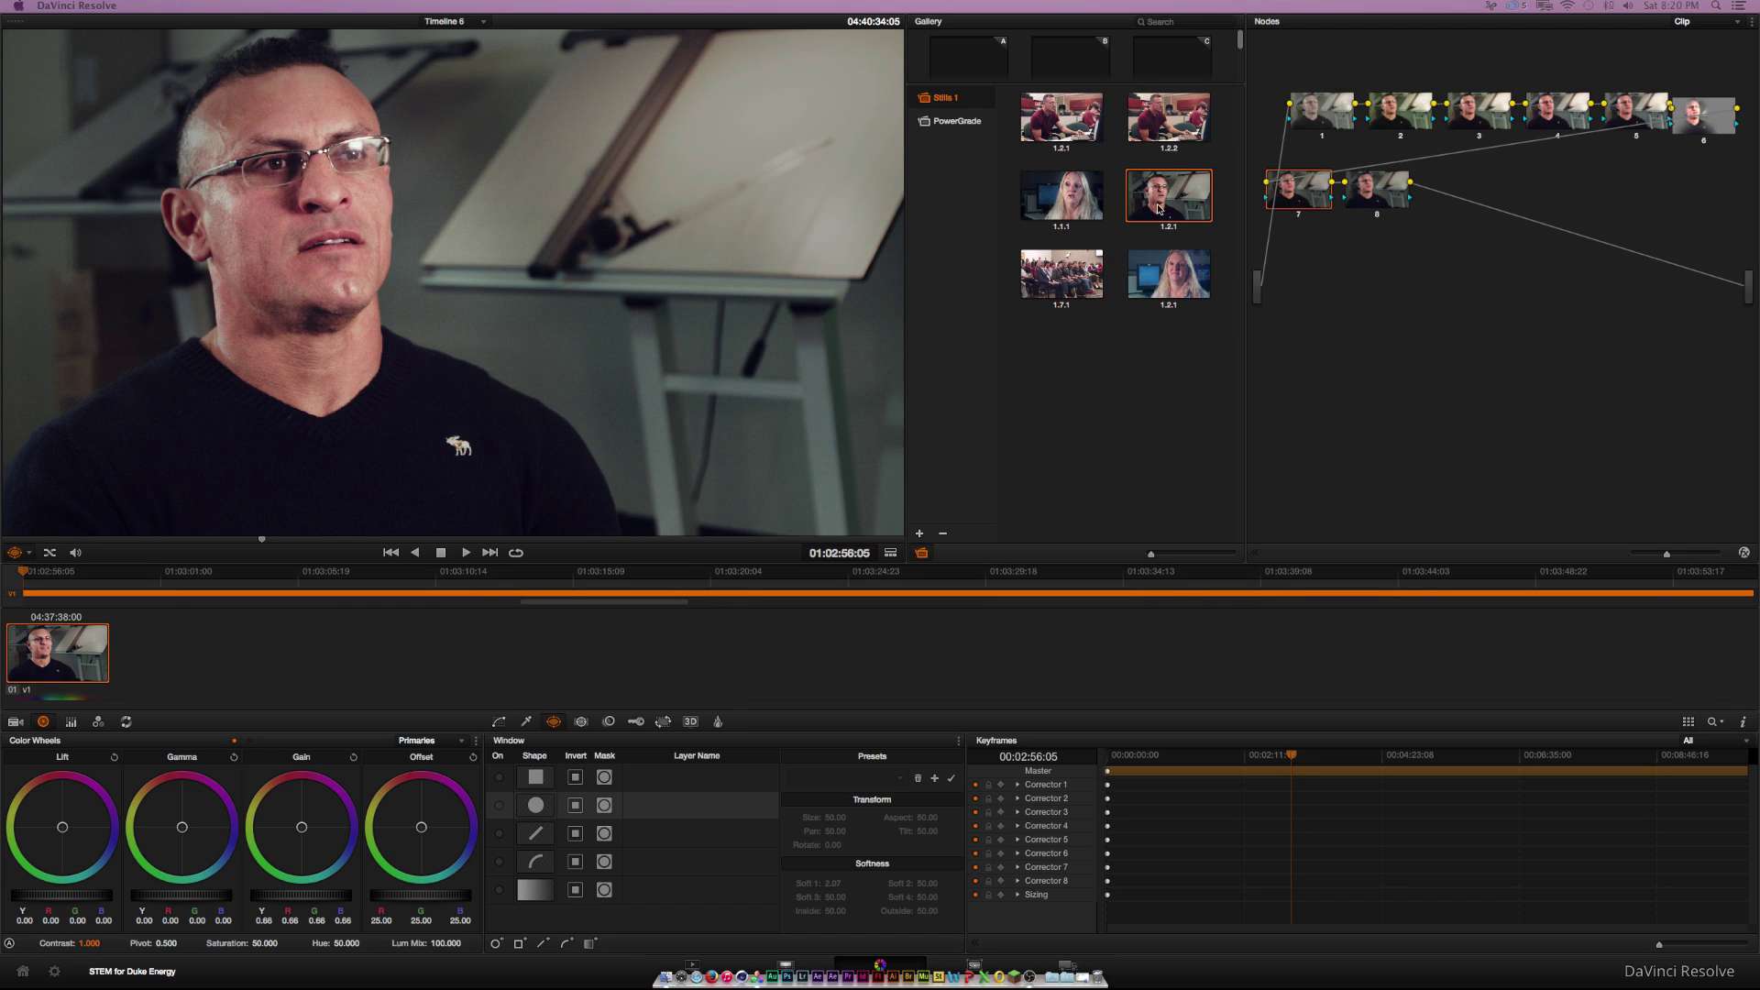
Reset the interview clip's grade, leaving only a single default node 1
right_click(1158, 205)
click(1428, 323)
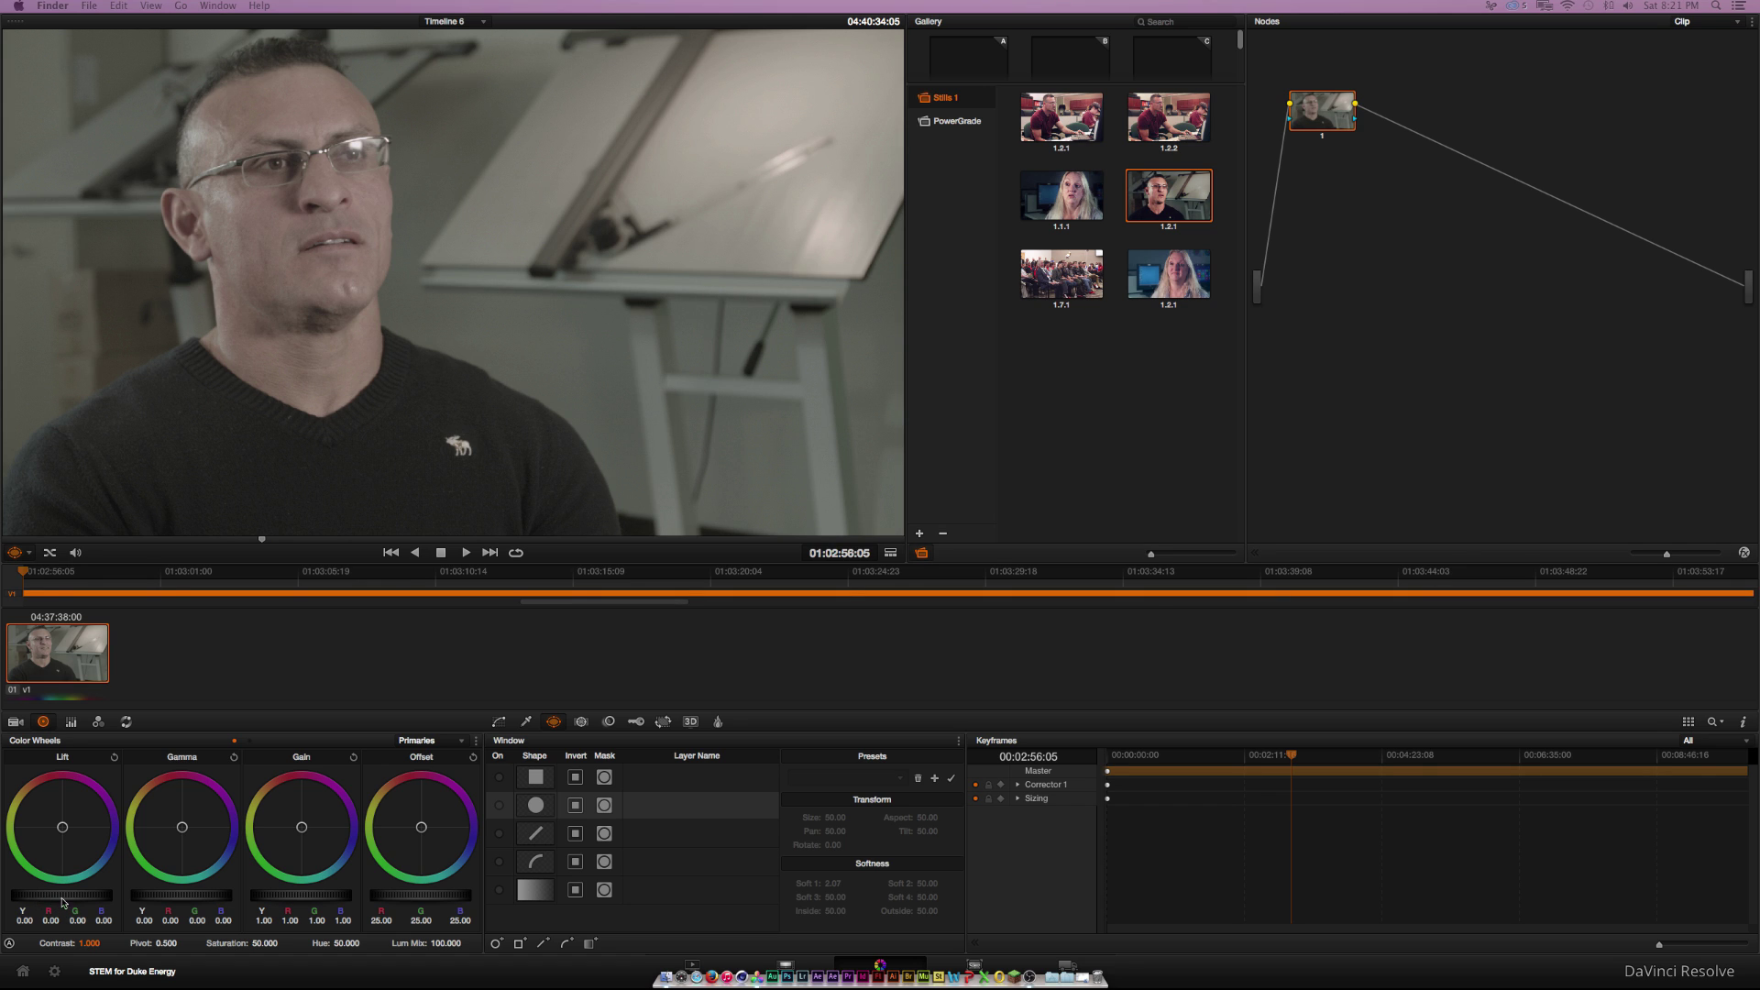
Set the base primaries to lift -0.03, gamma 0.02 and gain 1.21
drag(53, 906, 32, 900)
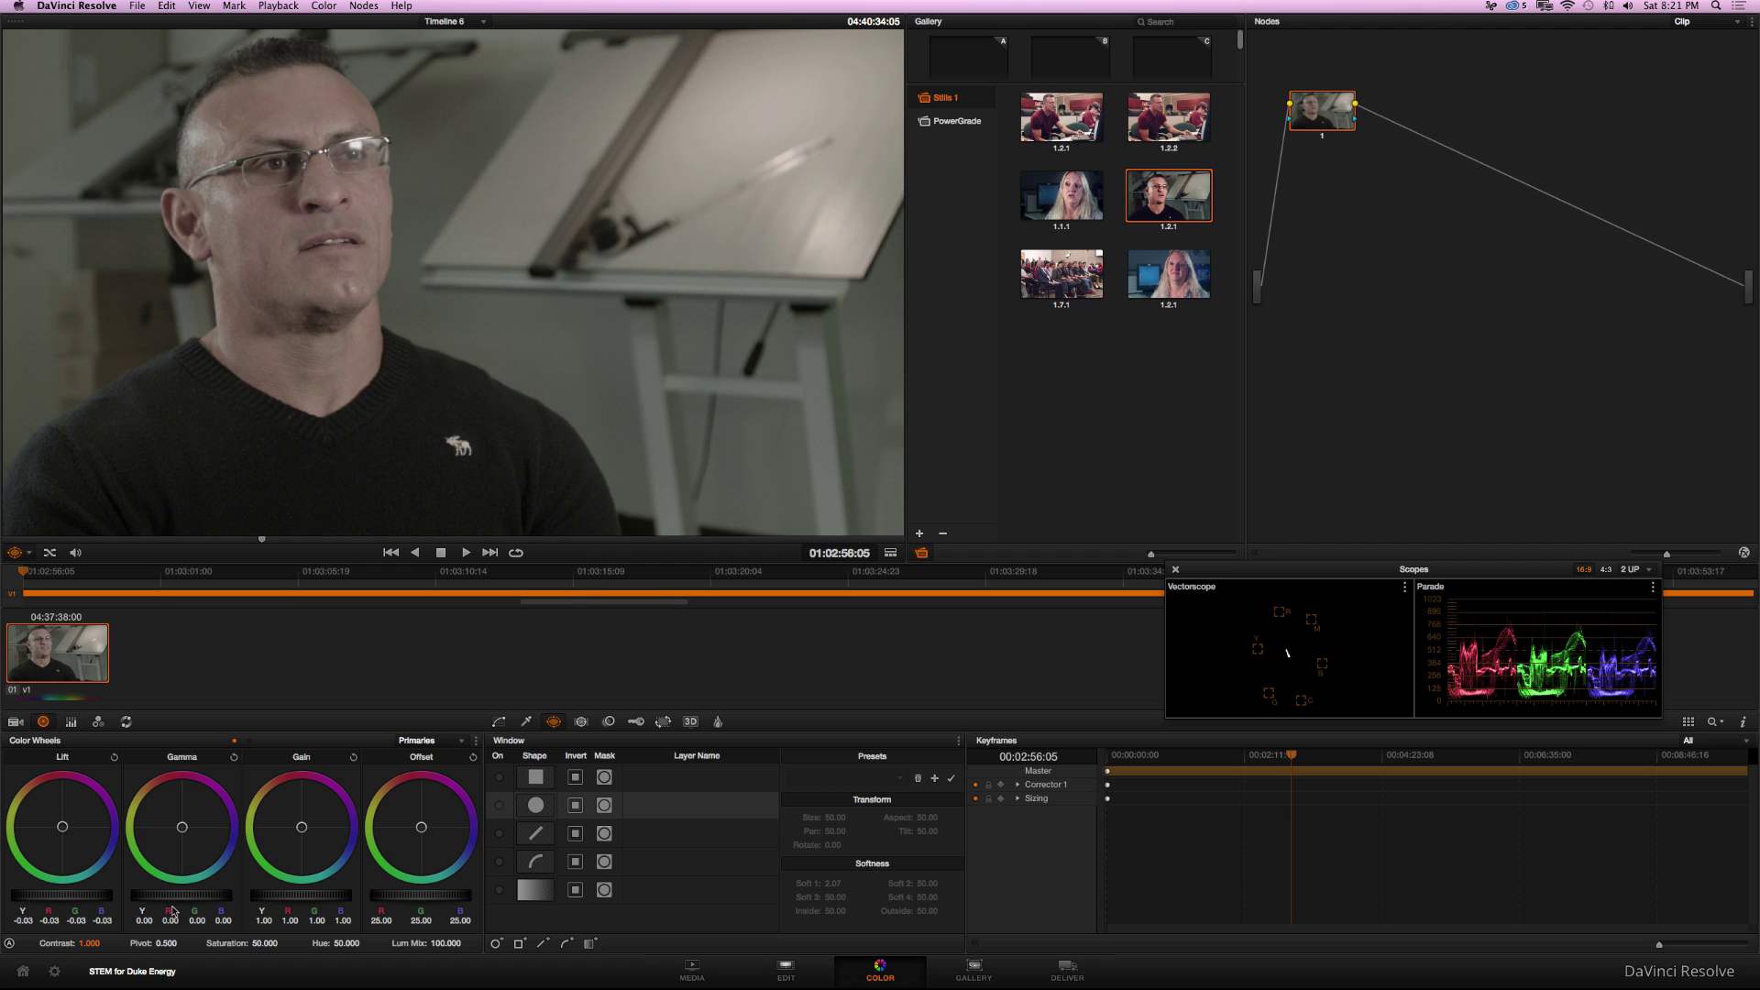
drag(195, 905, 420, 900)
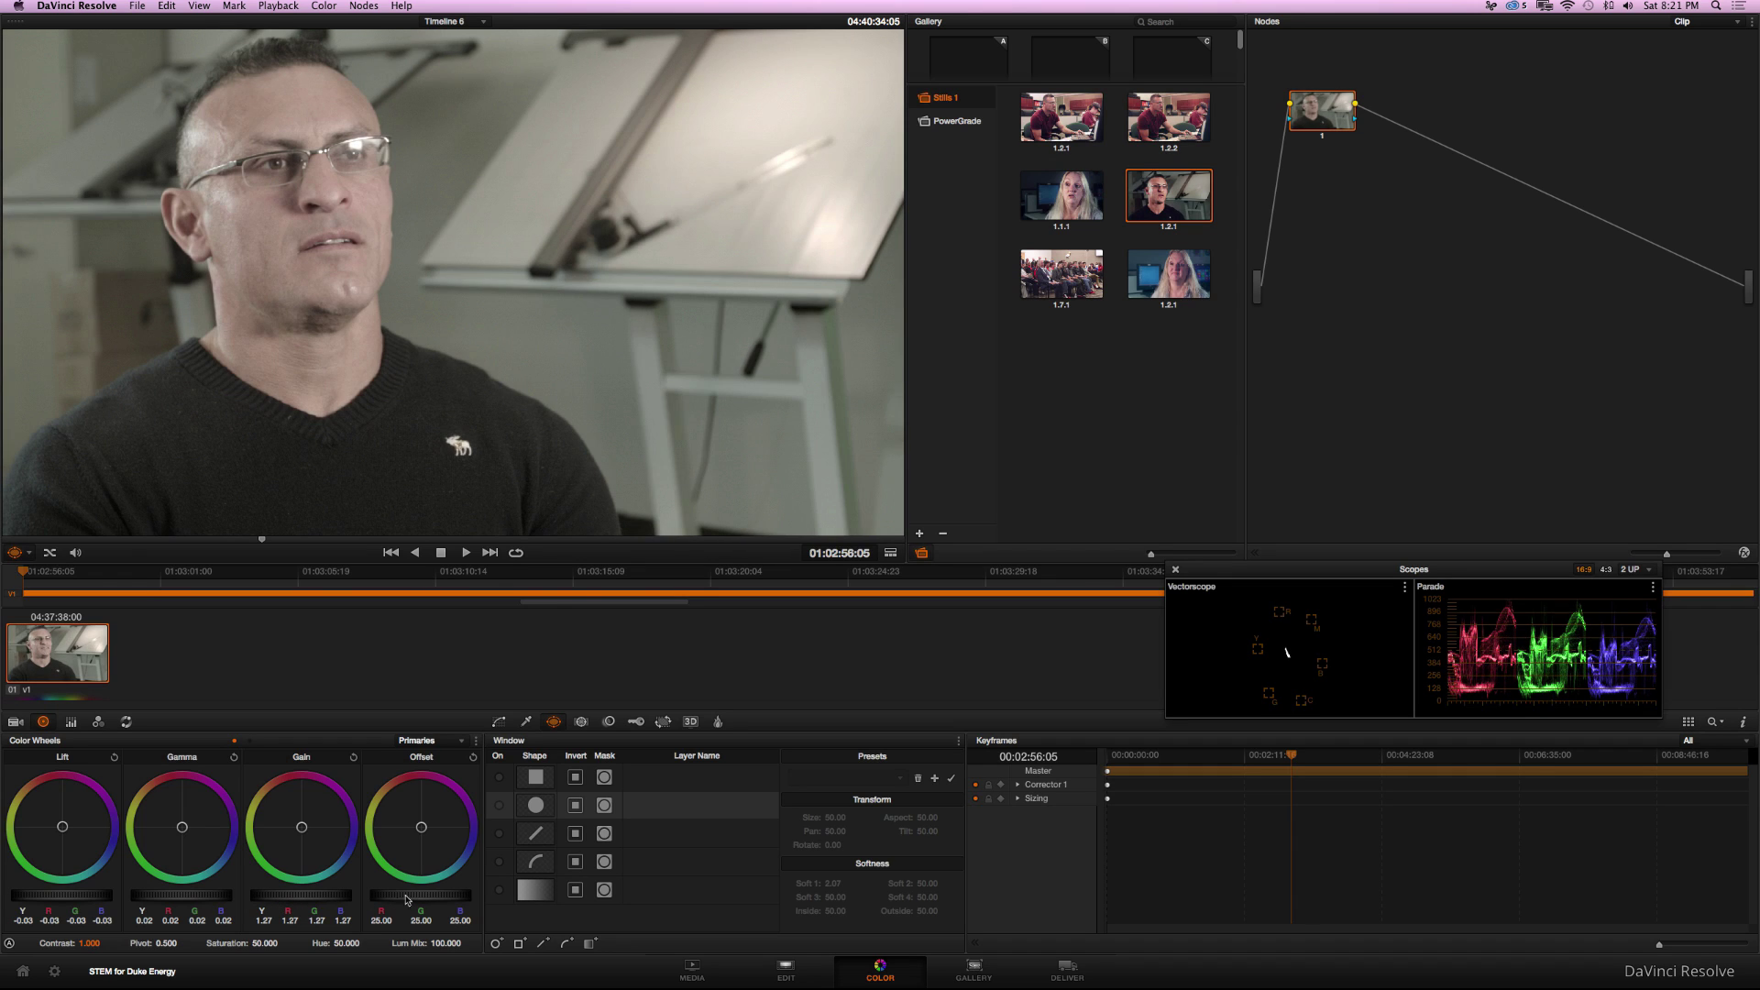
scroll(1429, 491, down, 1)
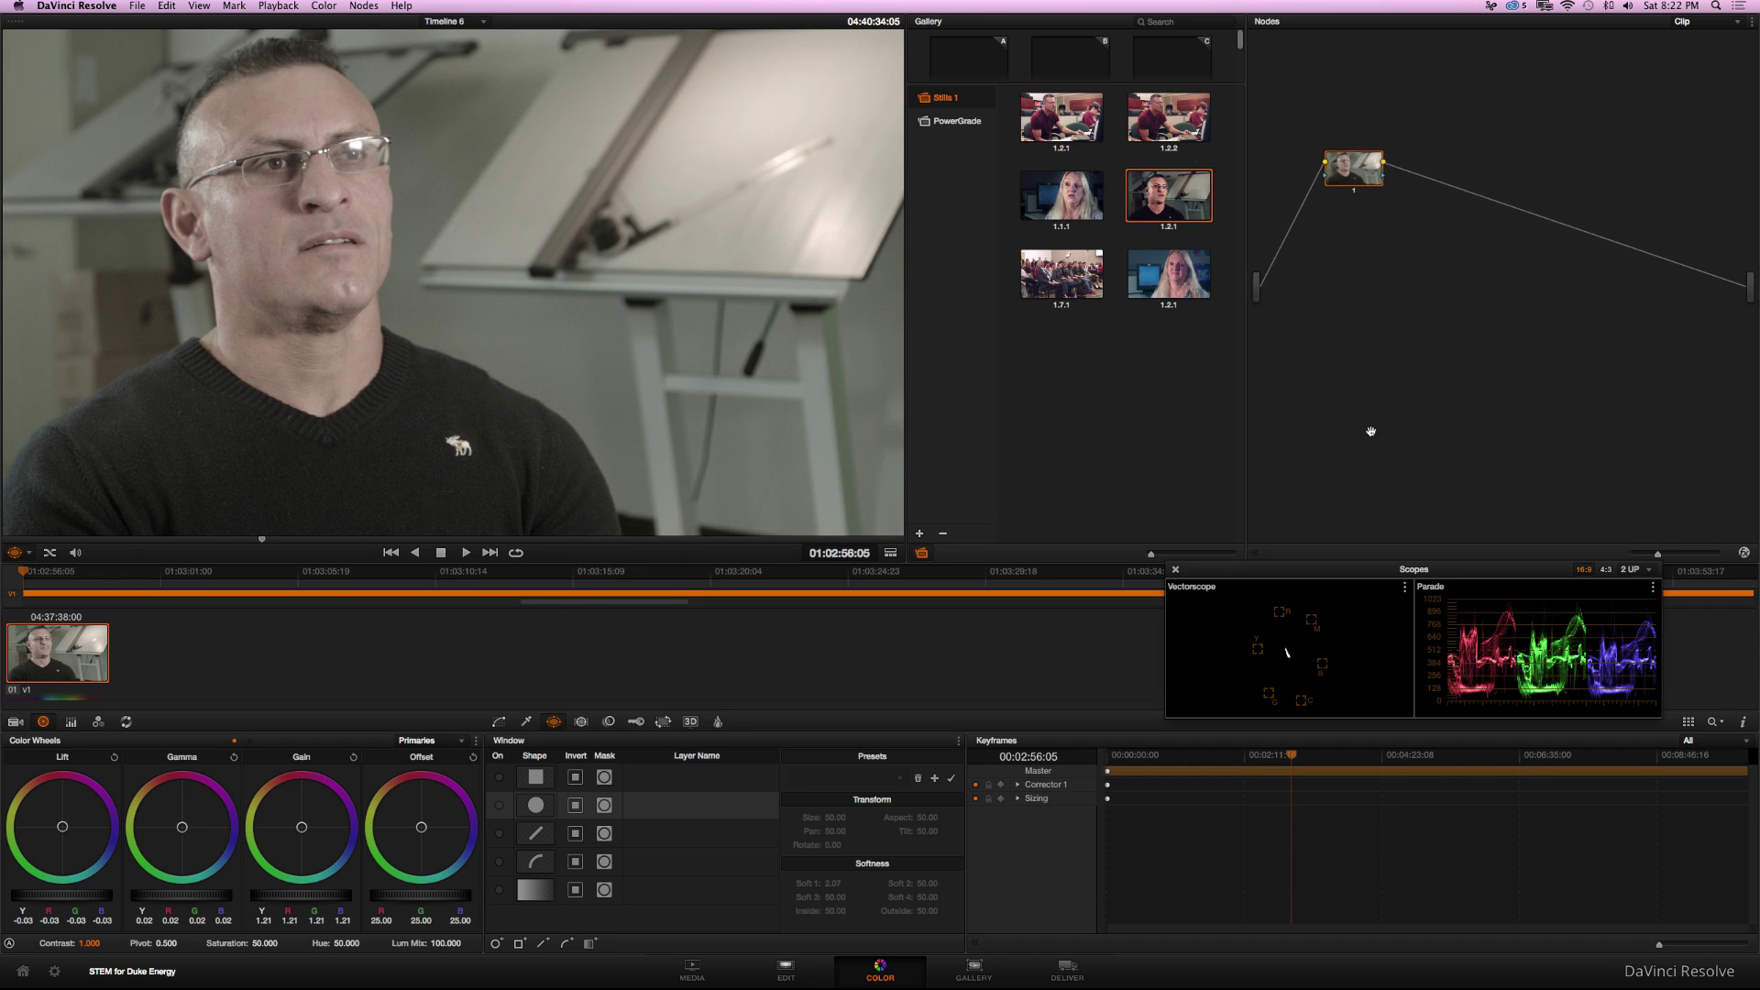
Add serial node 2 with contrast 1.430, pivot 0.538 and saturation 75
click(361, 5)
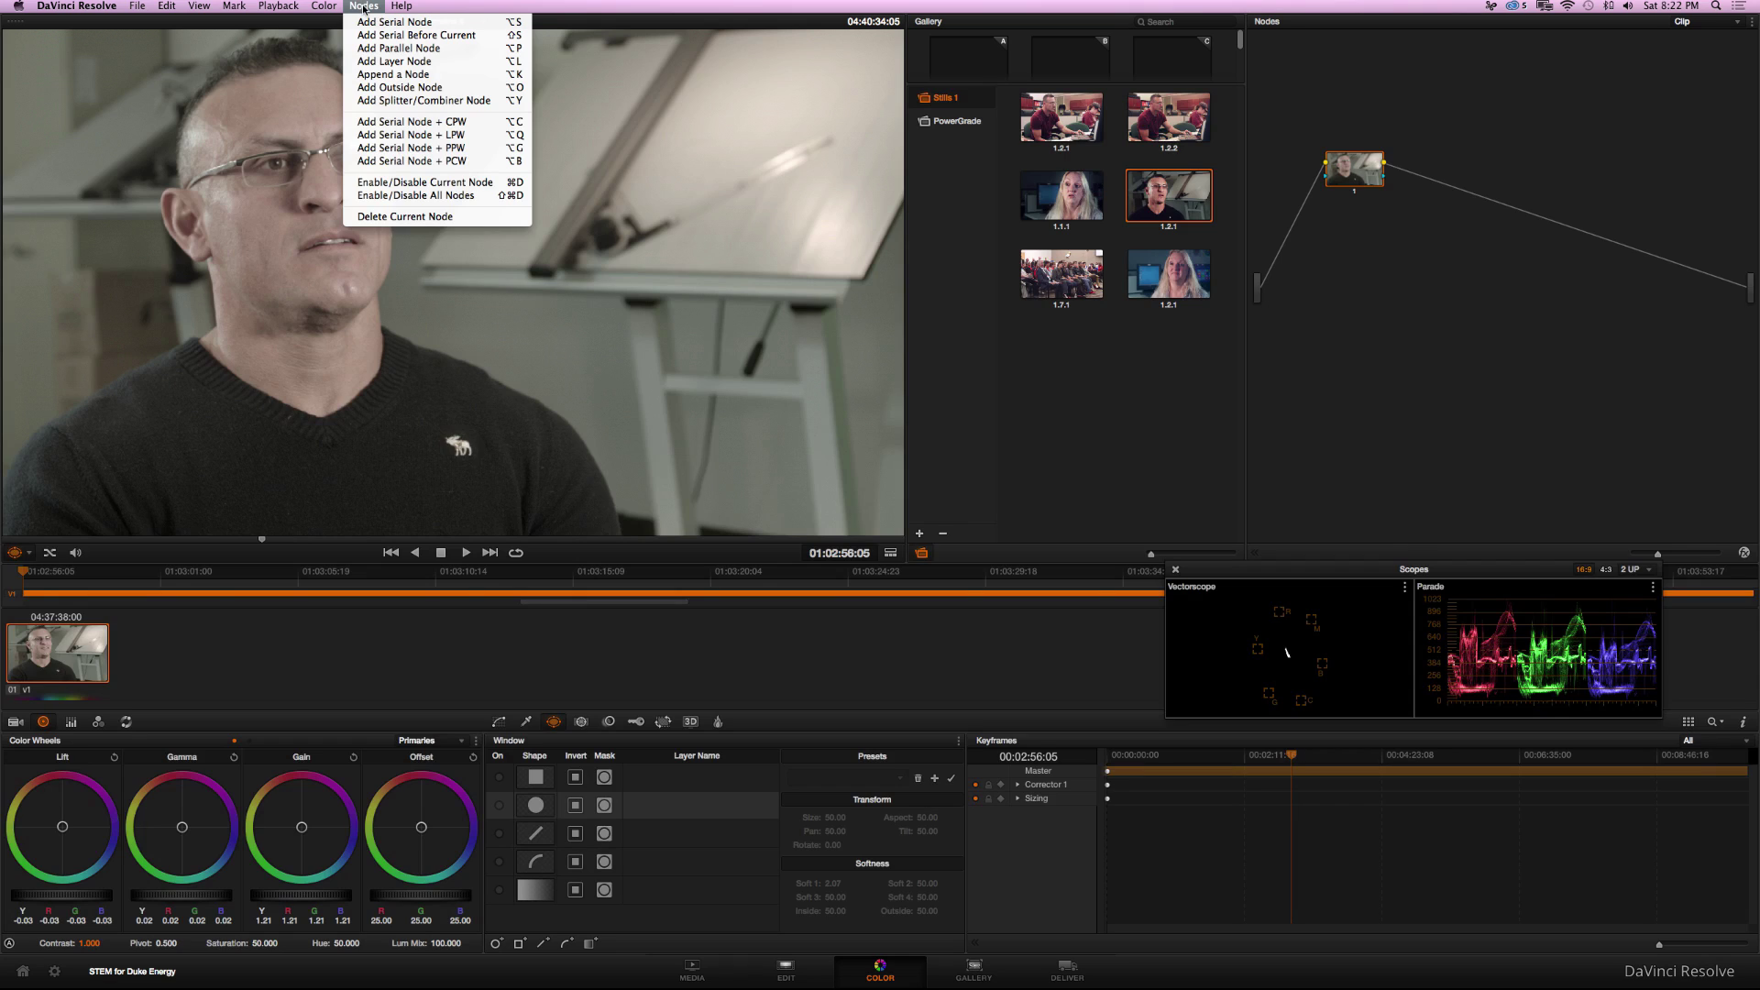
click(394, 21)
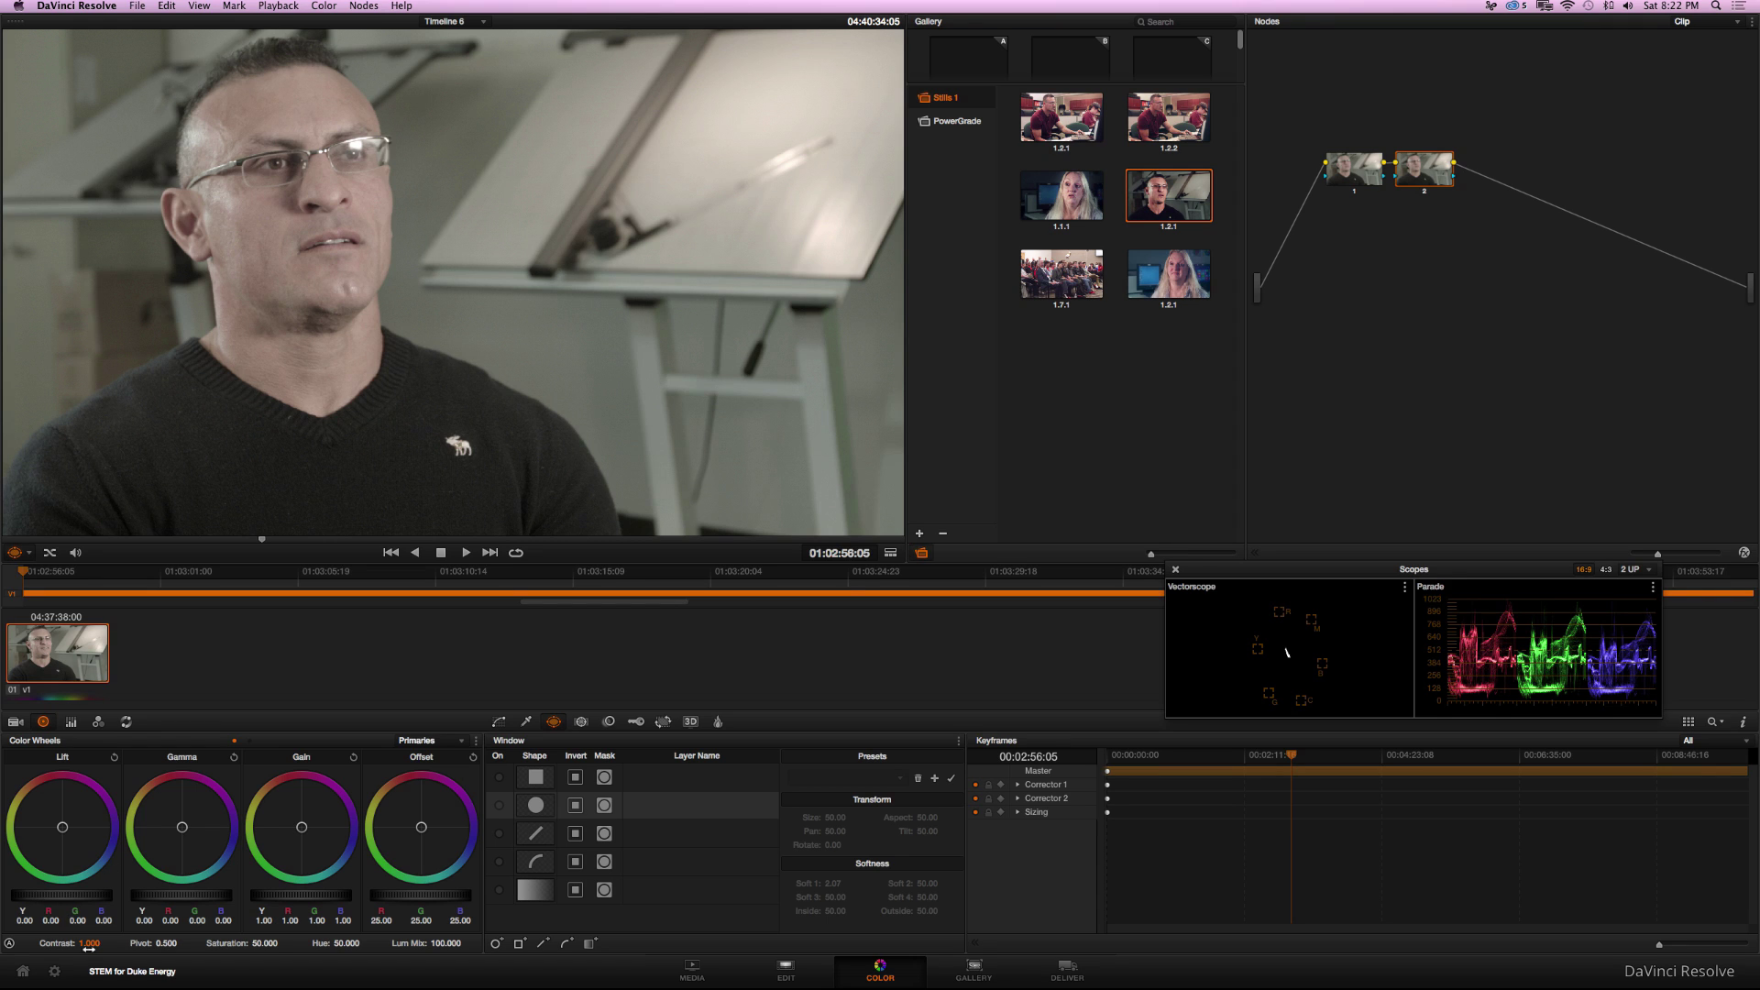
drag(88, 943, 135, 943)
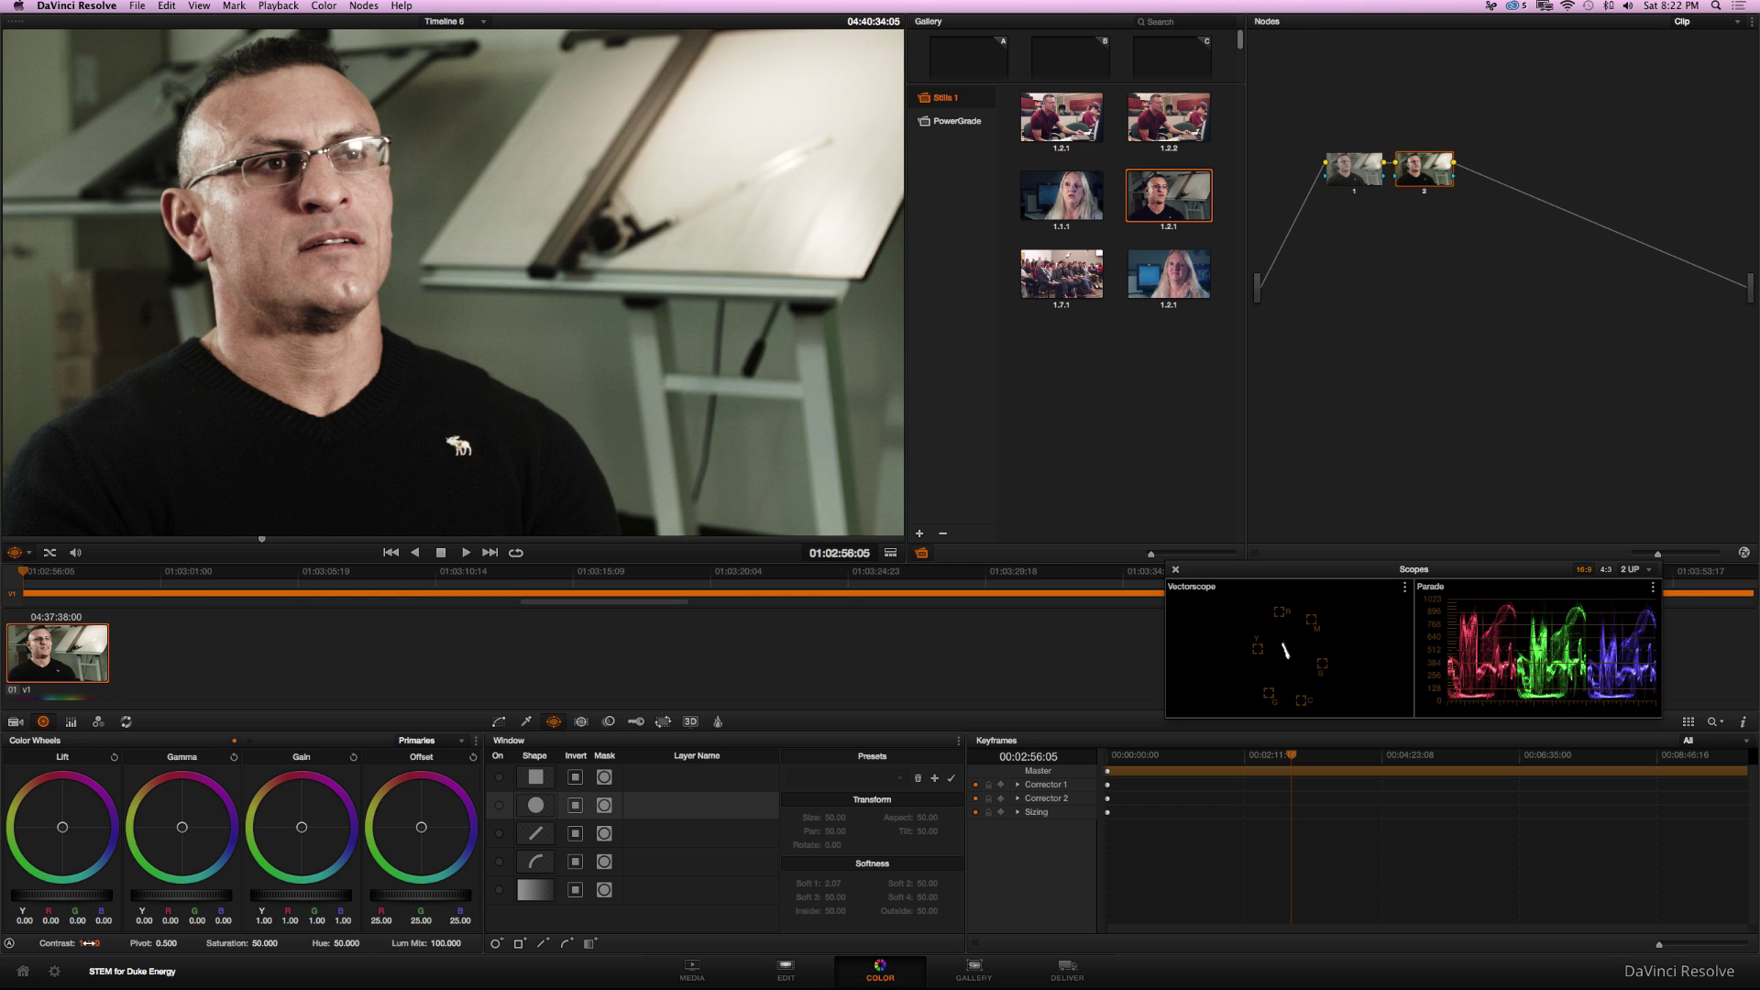
drag(167, 944, 184, 943)
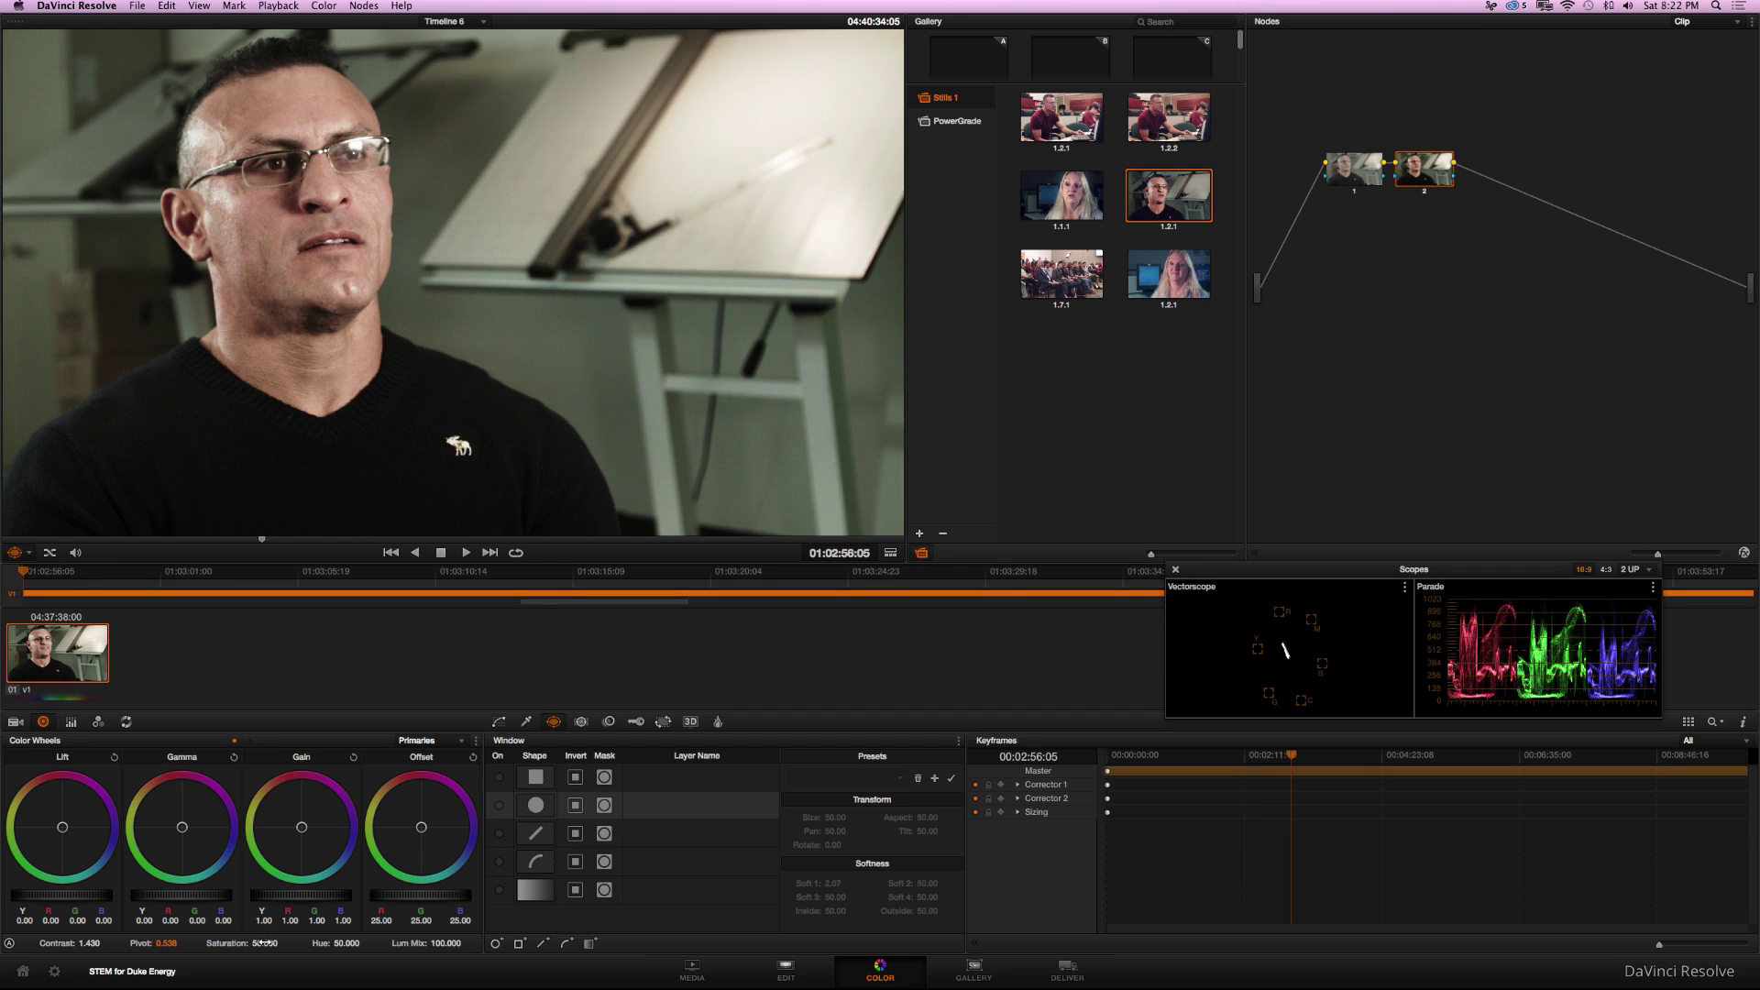
drag(266, 942, 240, 939)
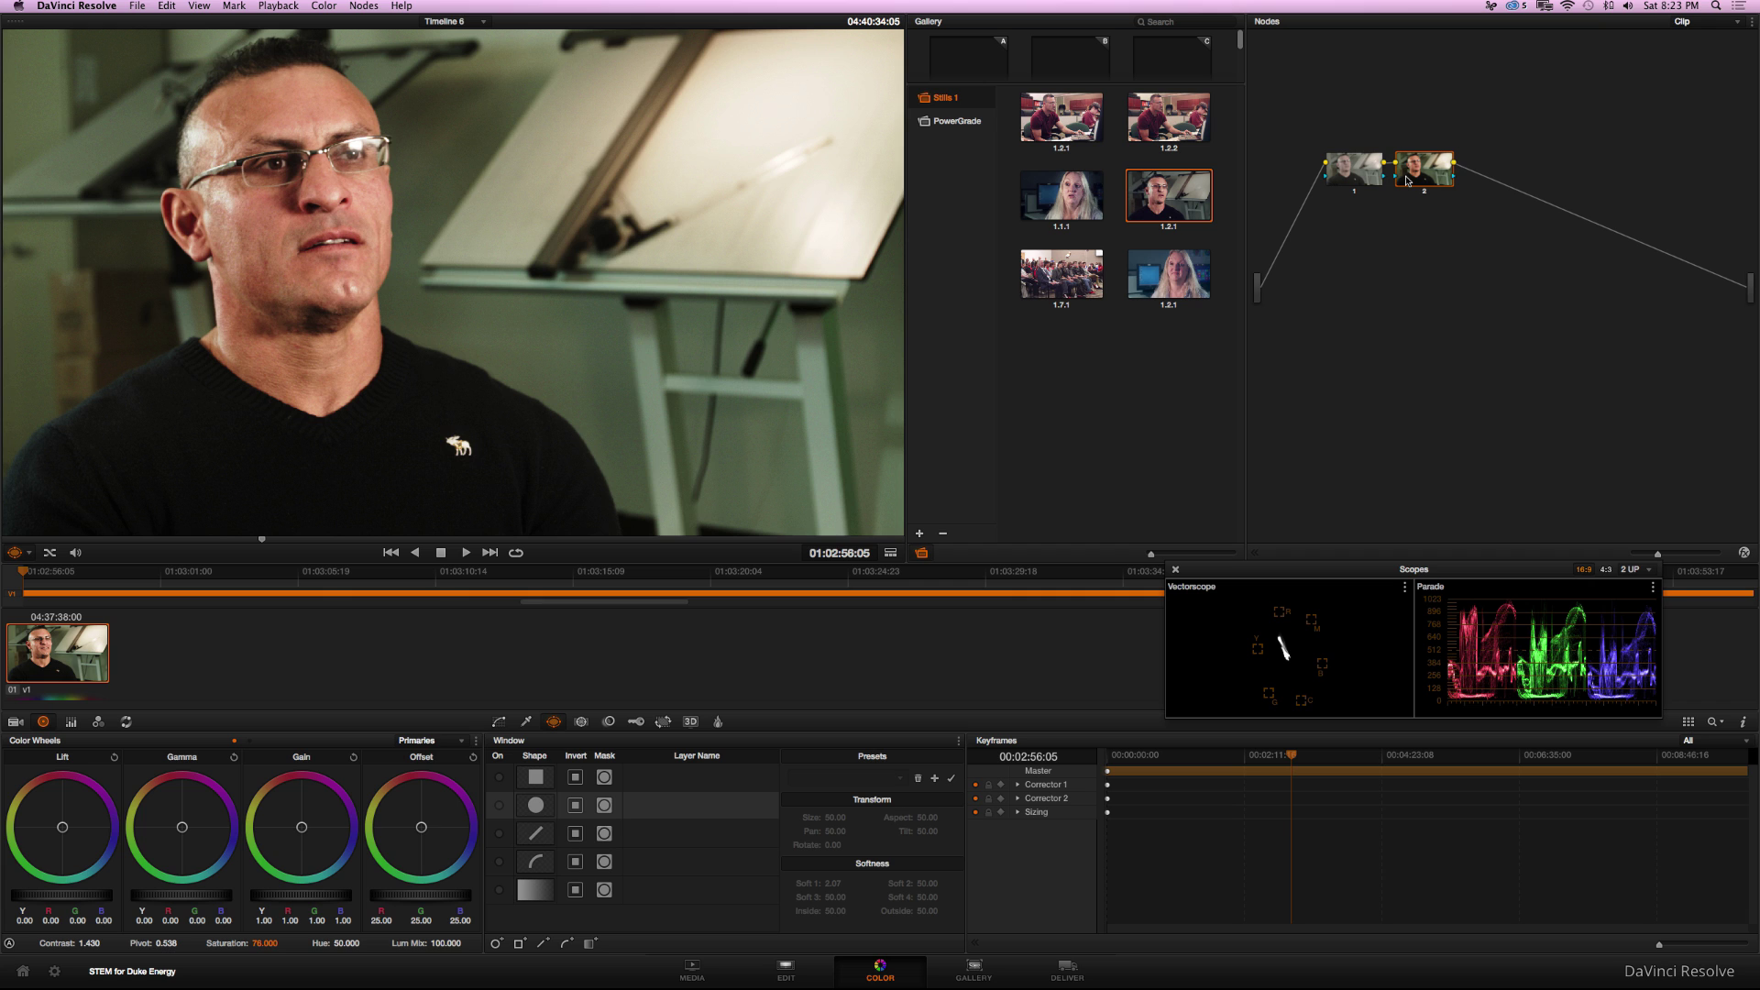
Add serial node 3 and nudge the lift and gamma wheels slightly toward blue
key(alt+s)
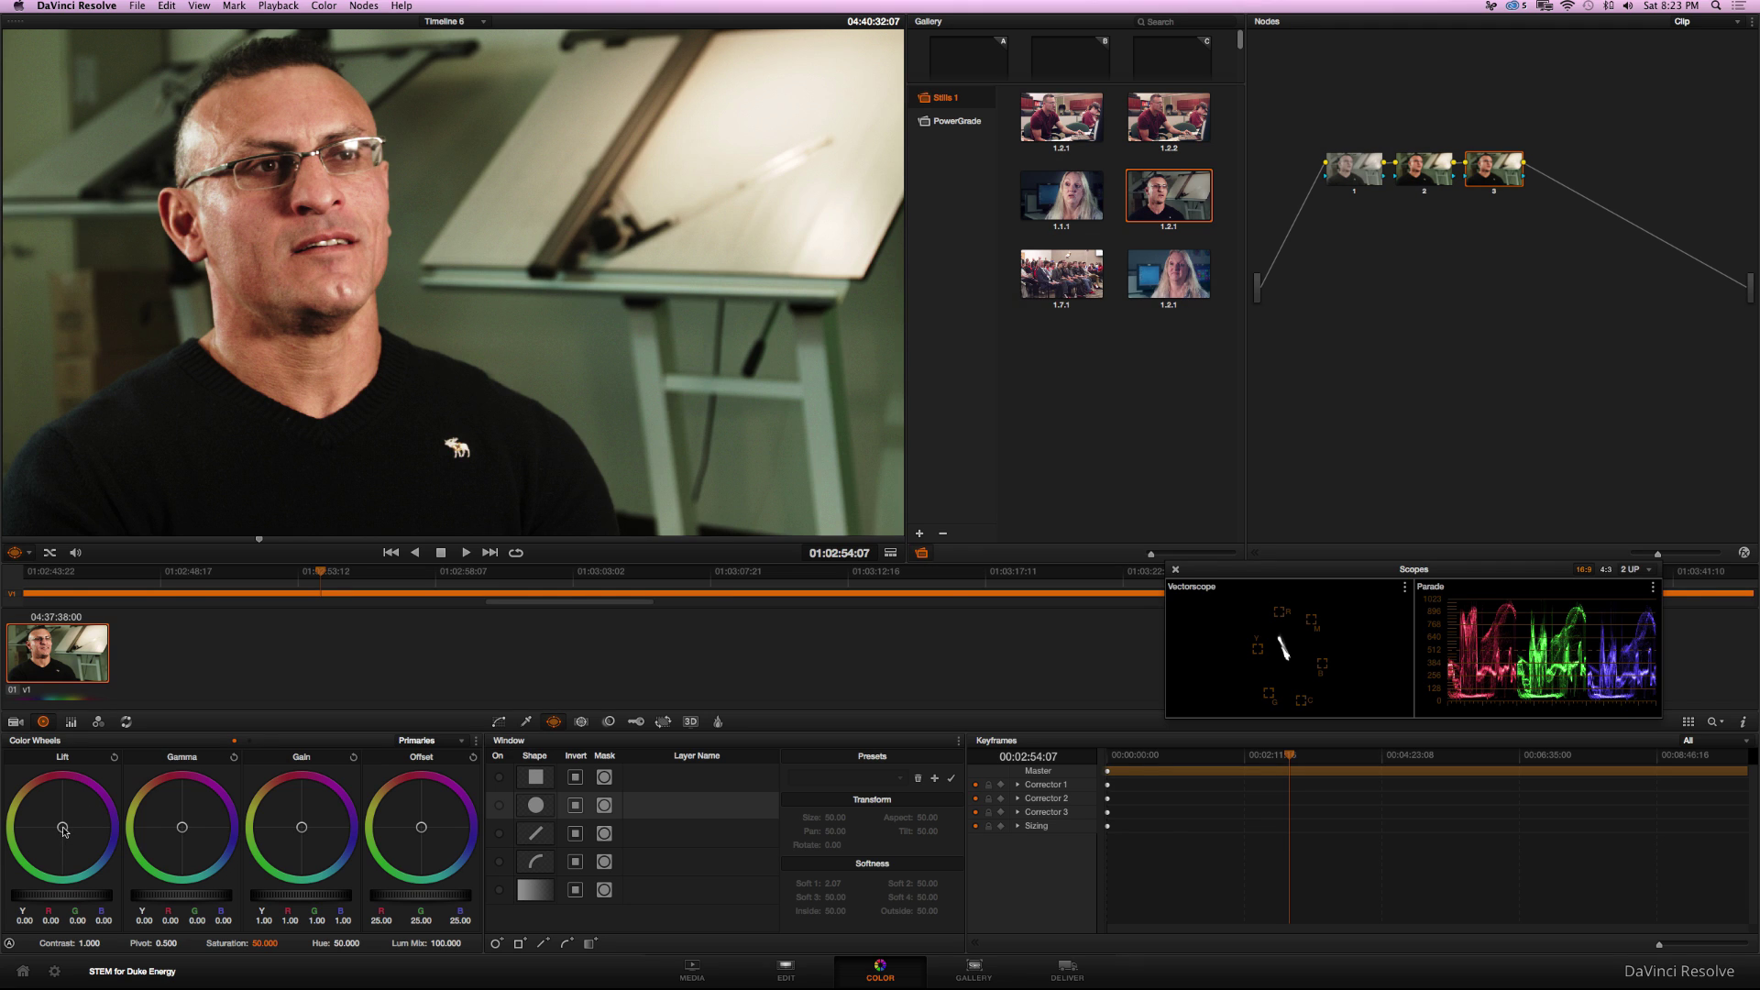
drag(65, 831, 72, 834)
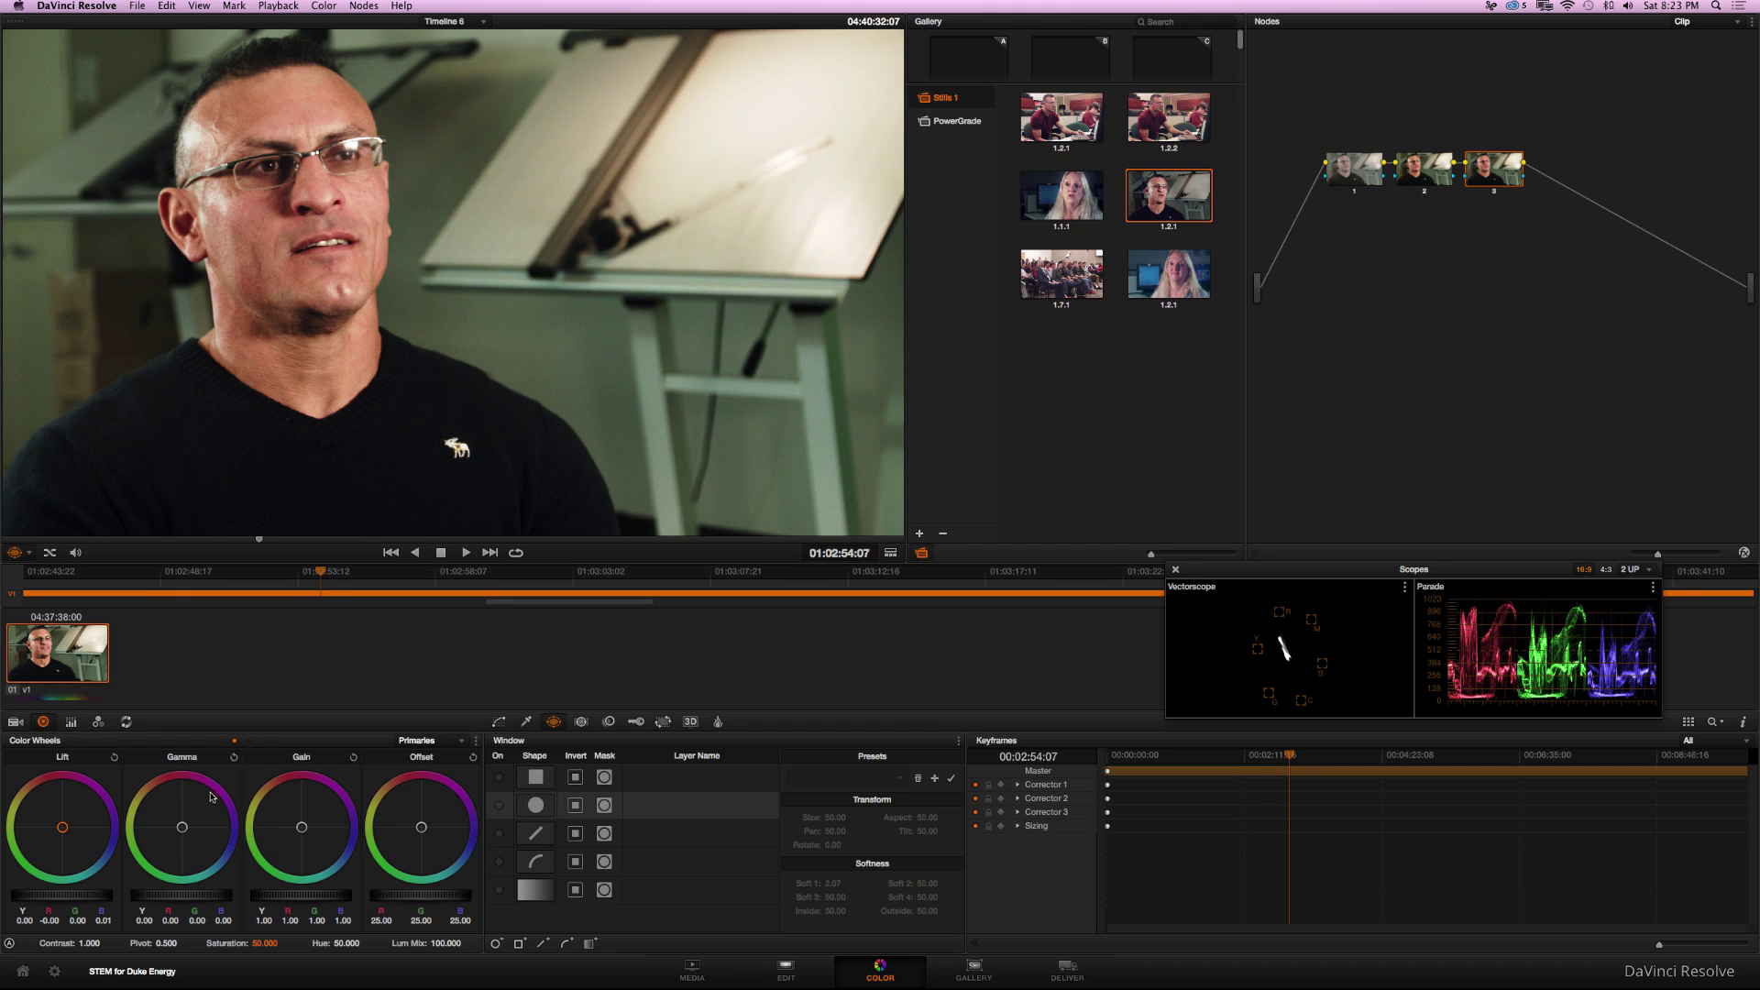
drag(180, 831, 197, 819)
Add serial node 4 and unlink the custom curves by unticking Gang Custom Curves
key(alt+s)
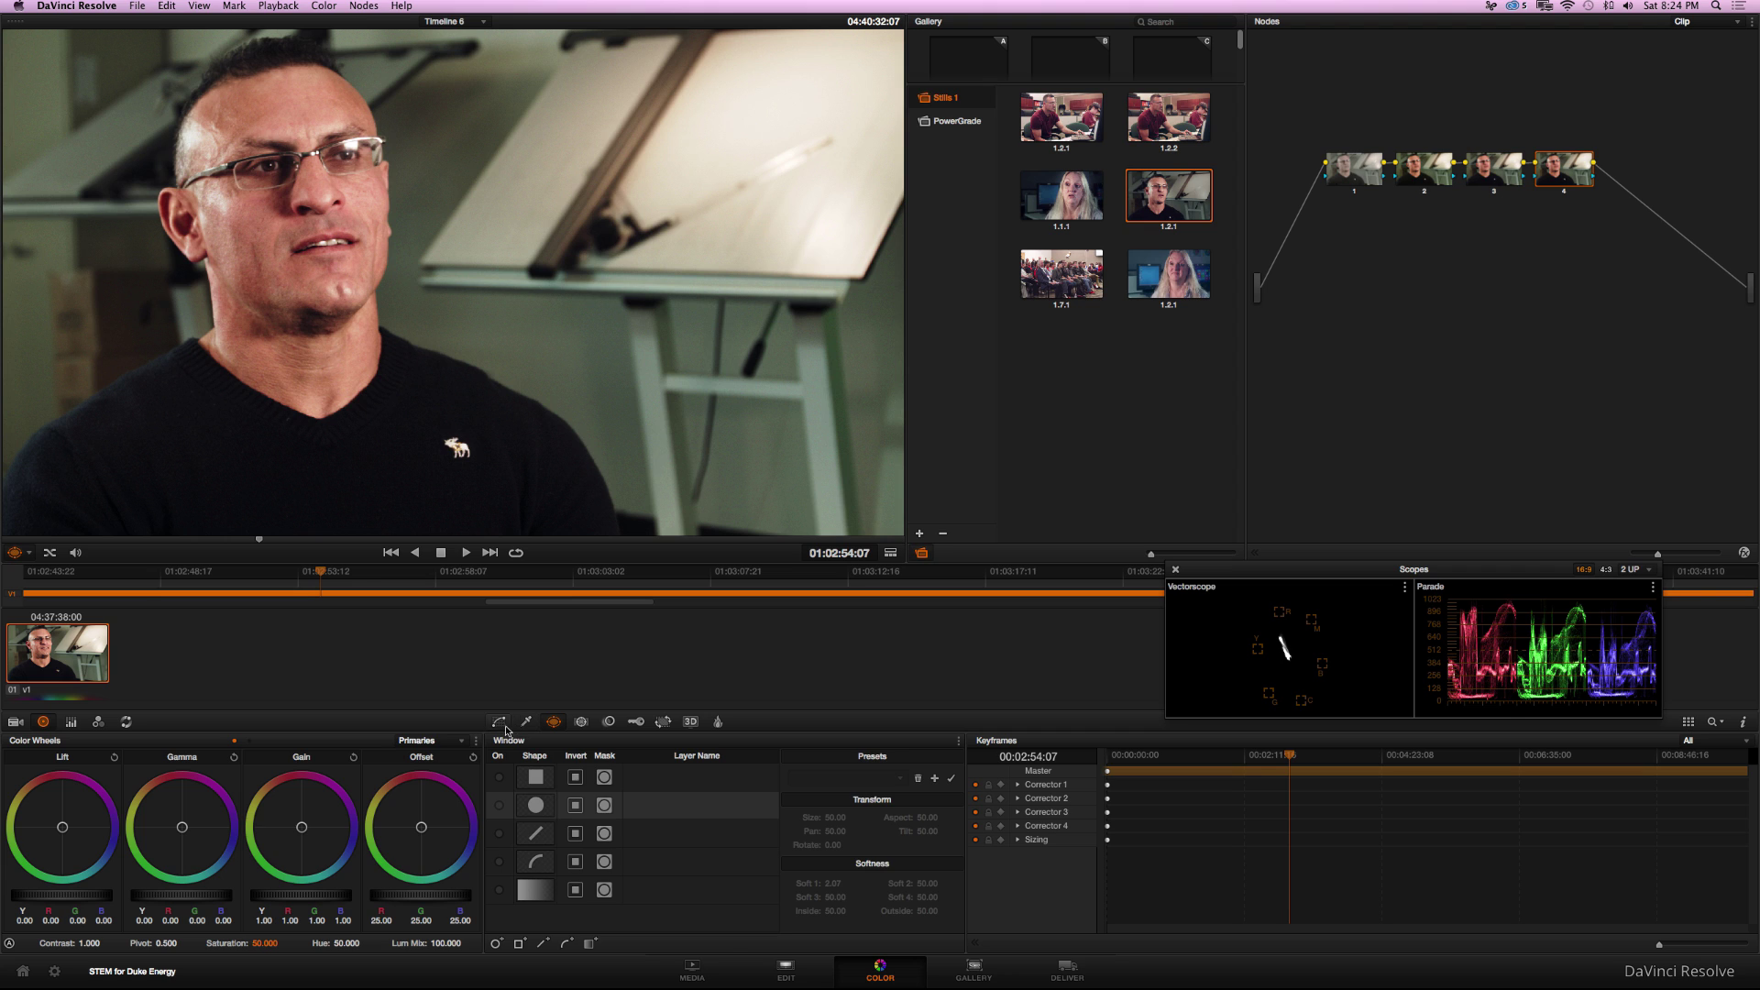
click(499, 723)
click(958, 743)
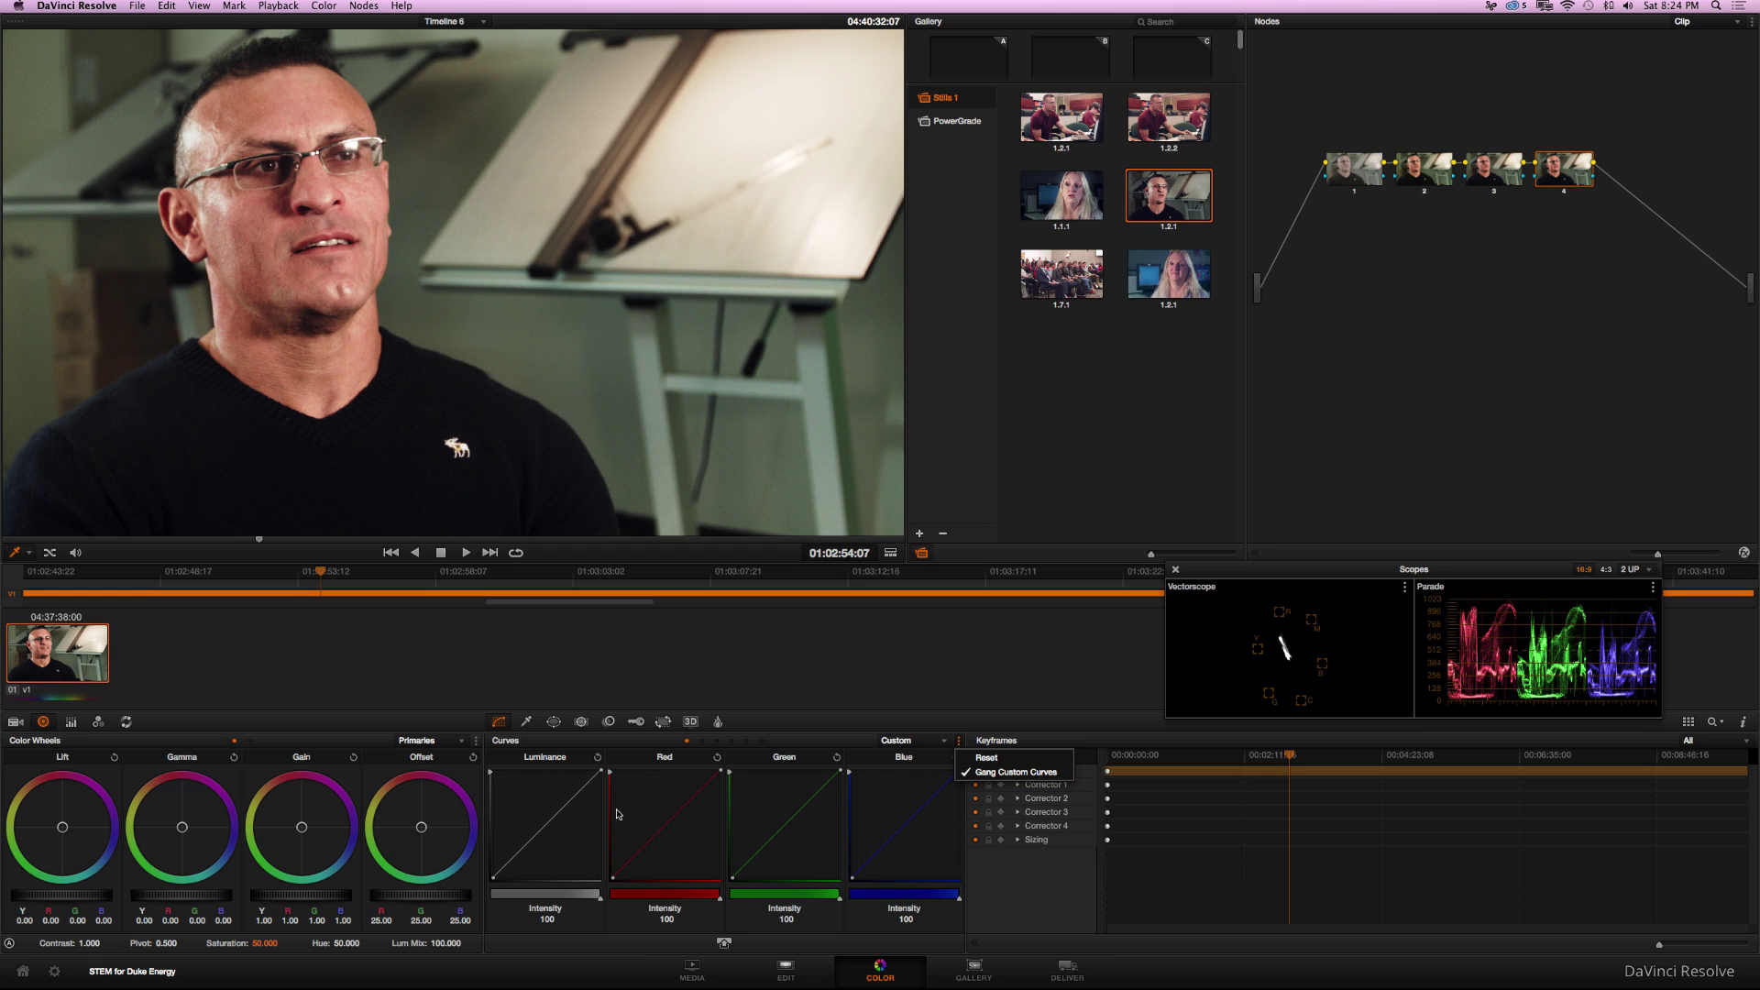
click(992, 774)
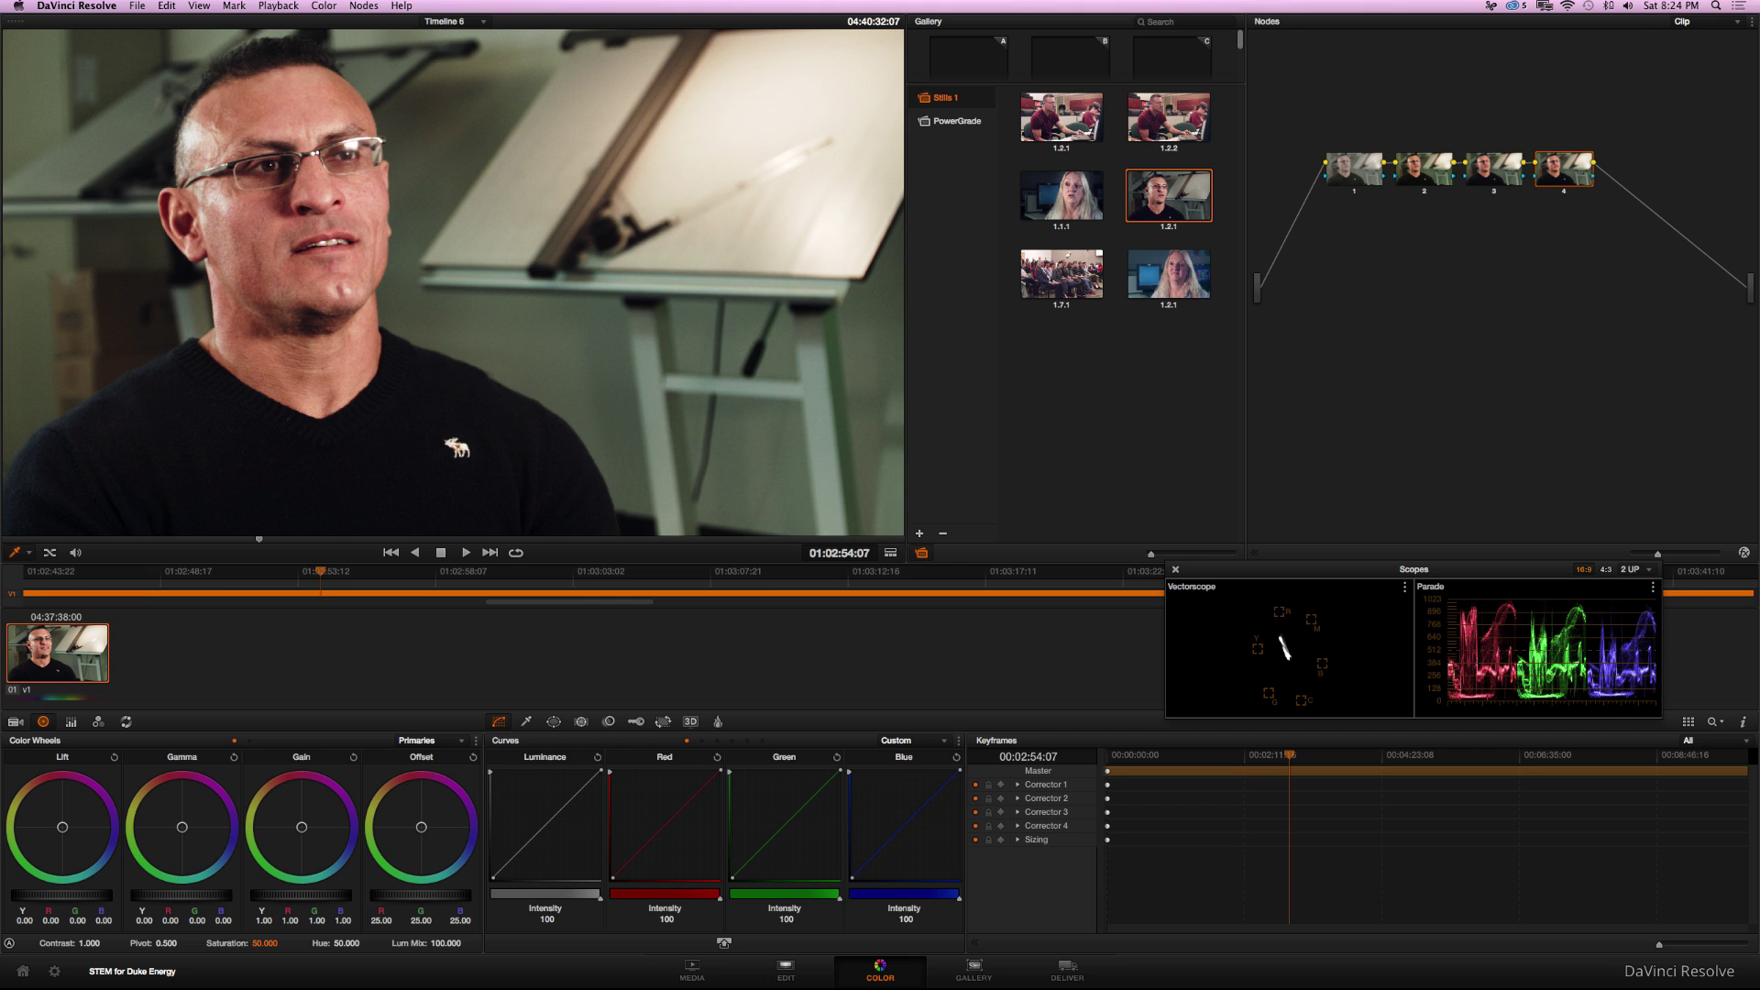
key(super+Tab)
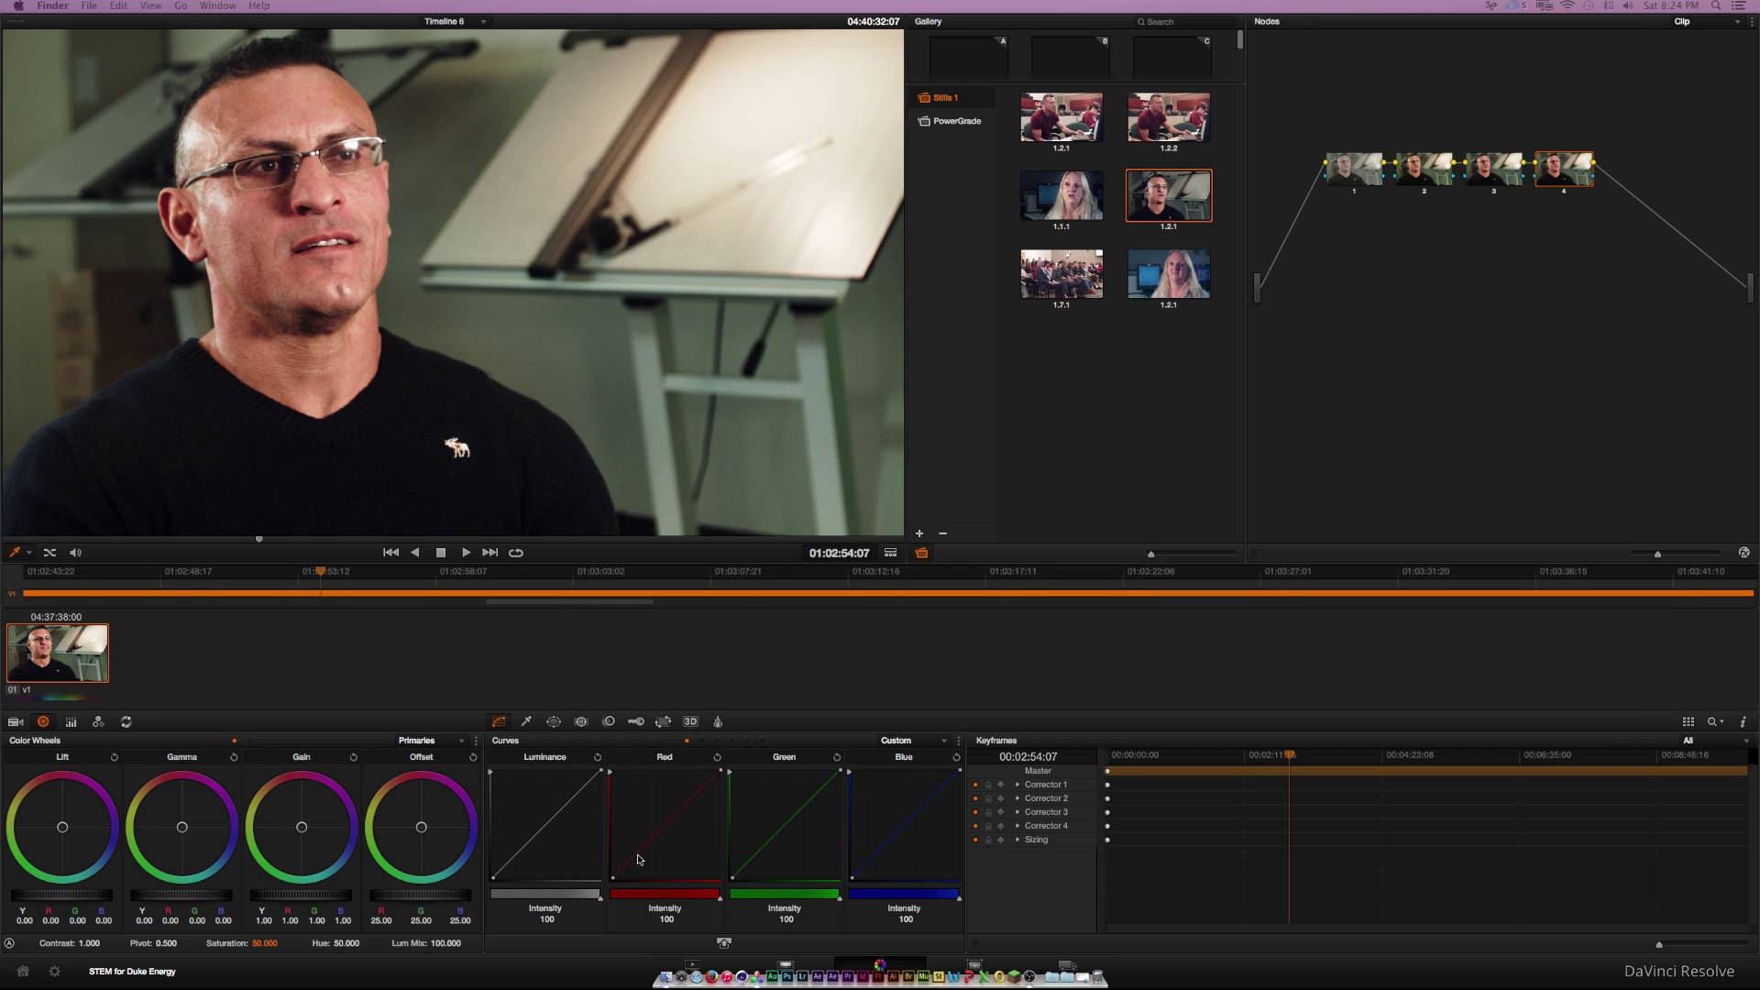
key(super+Tab)
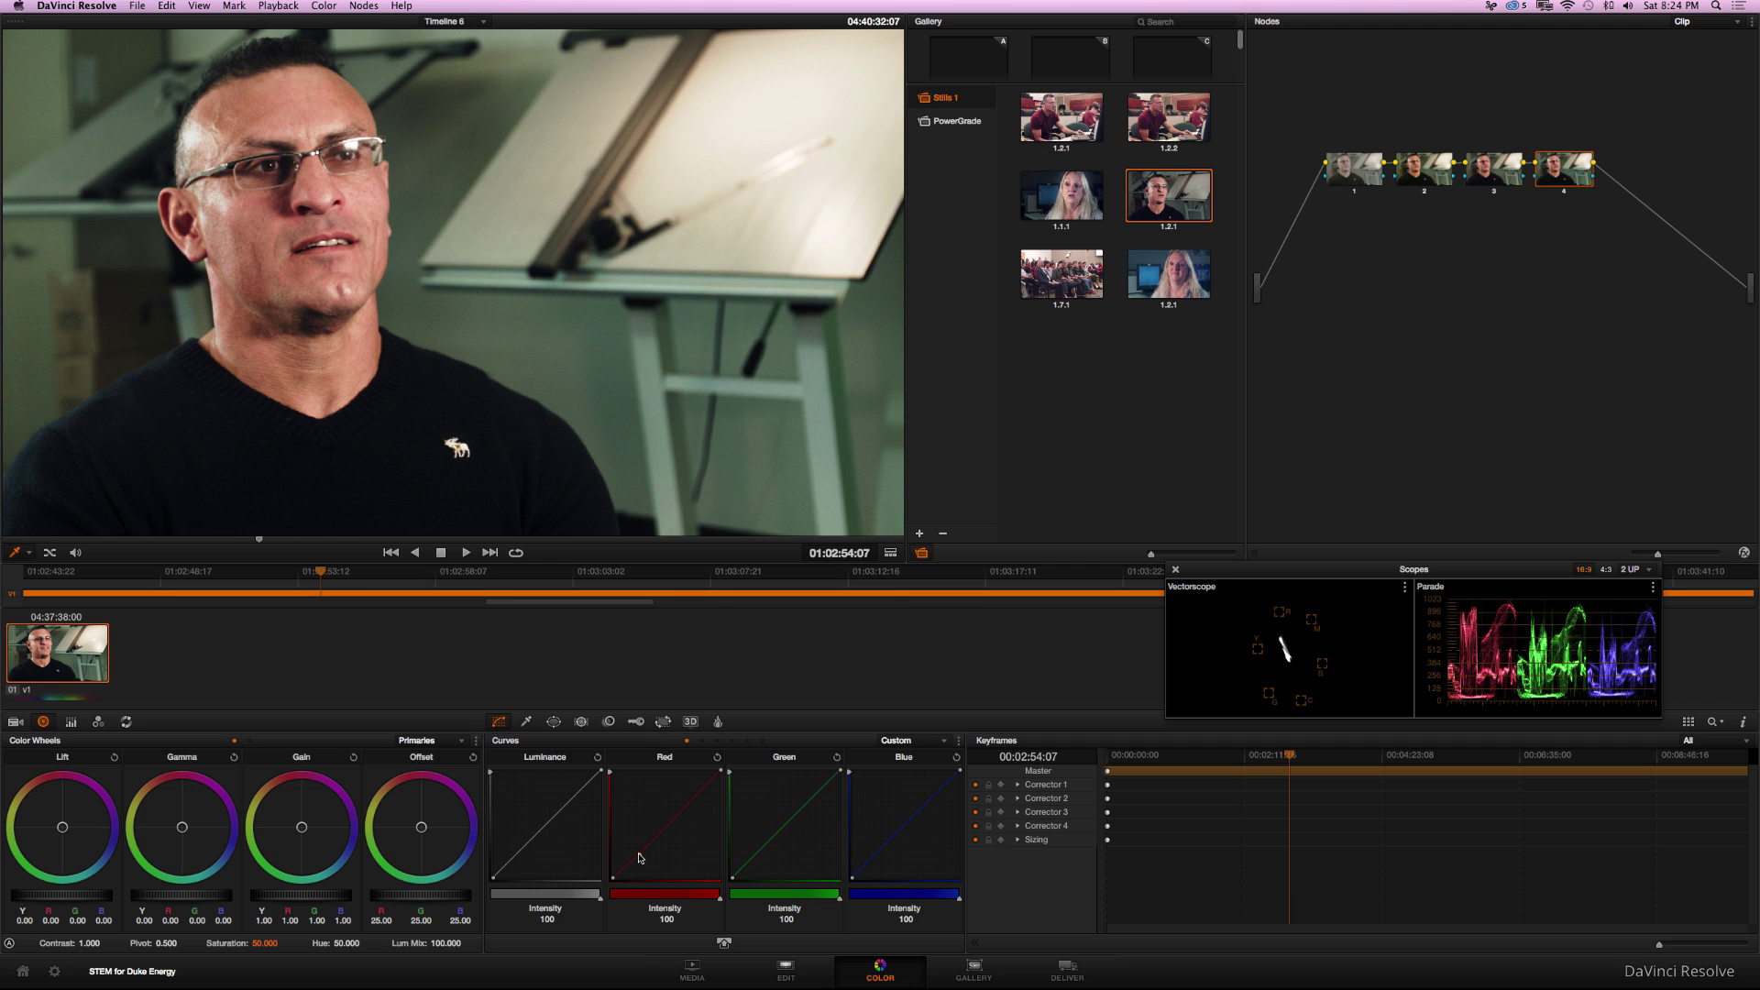
Bend the red curve with two points and the green with one, then toggle node 4 to compare
click(640, 855)
click(689, 802)
click(779, 838)
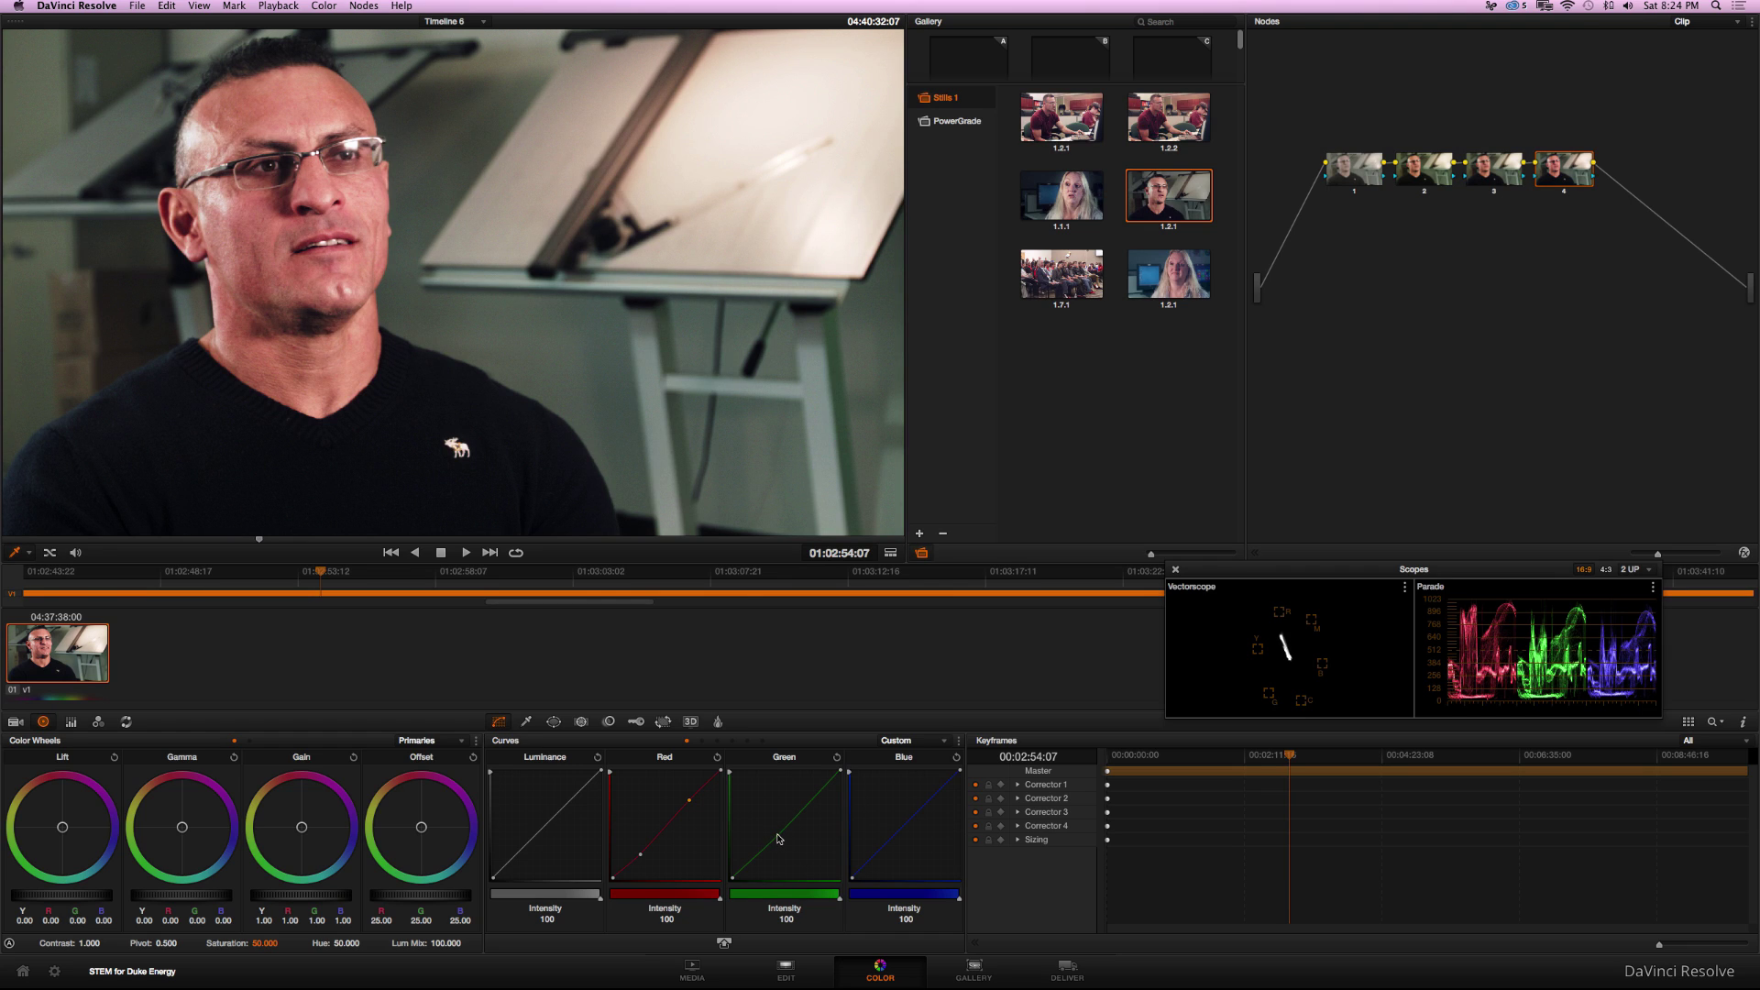
click(1565, 192)
click(1565, 192)
key(super+Tab)
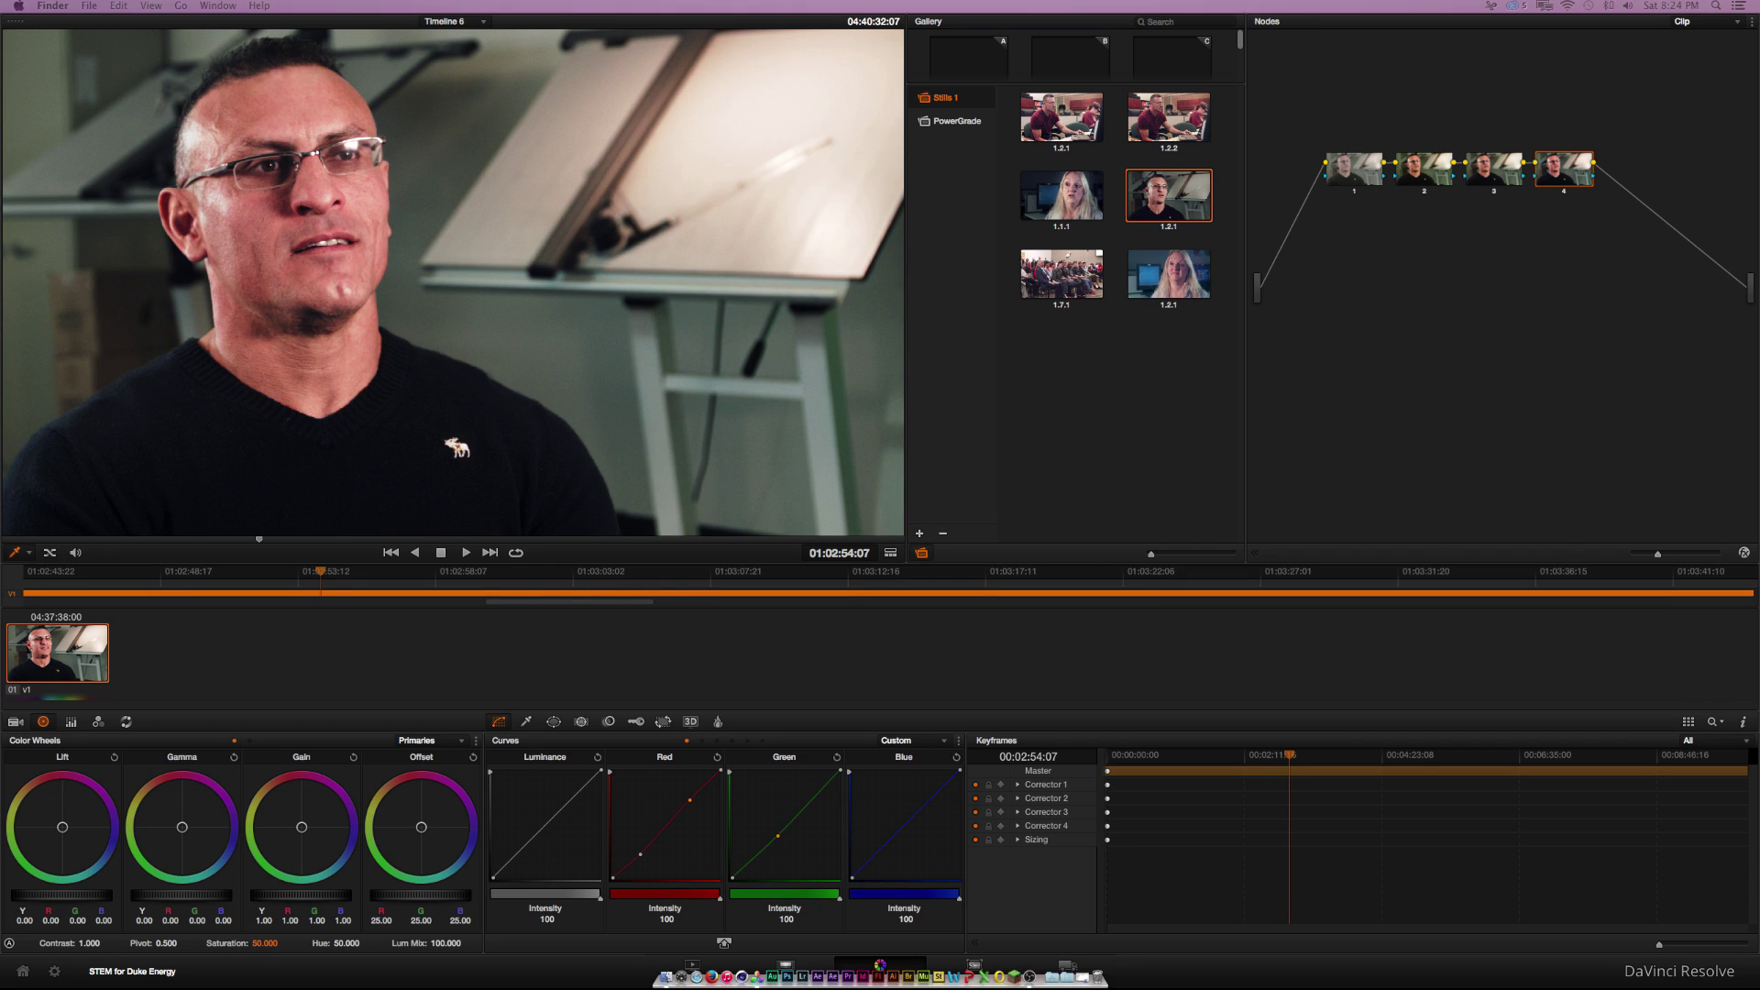
Add serial node 5 and set the Blur palette to Sharpen with radius 0.47
click(1551, 174)
drag(1561, 174, 1551, 174)
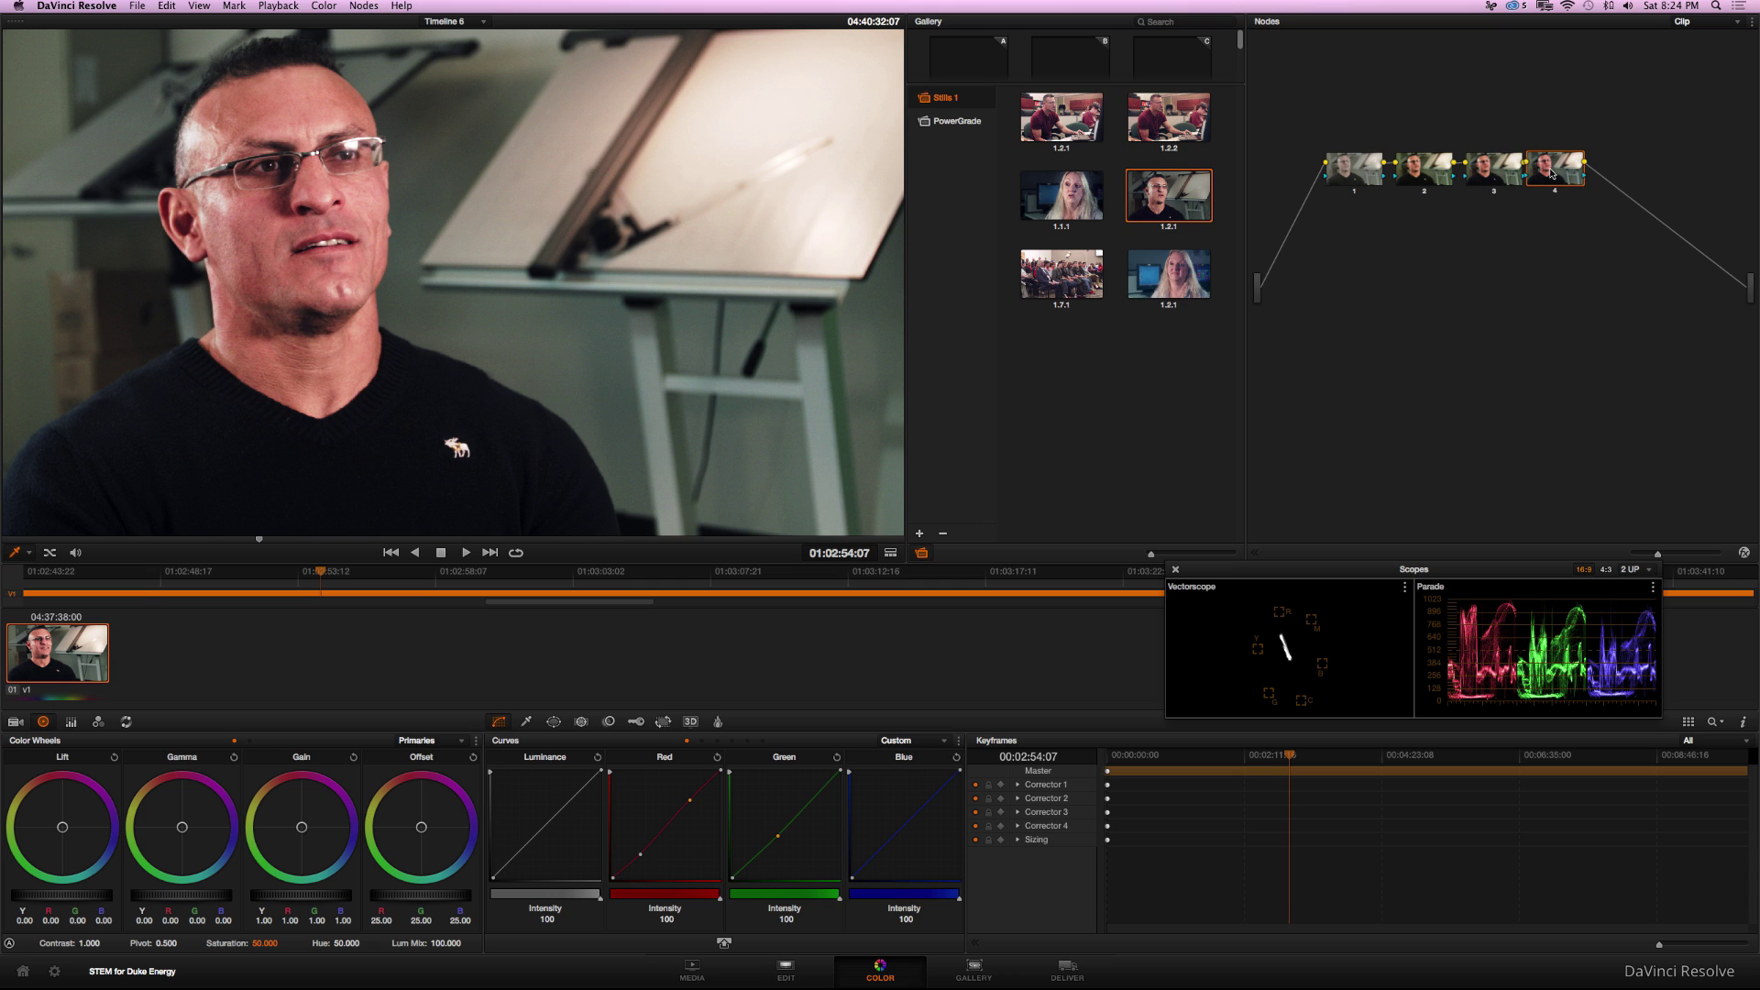
key(alt+s)
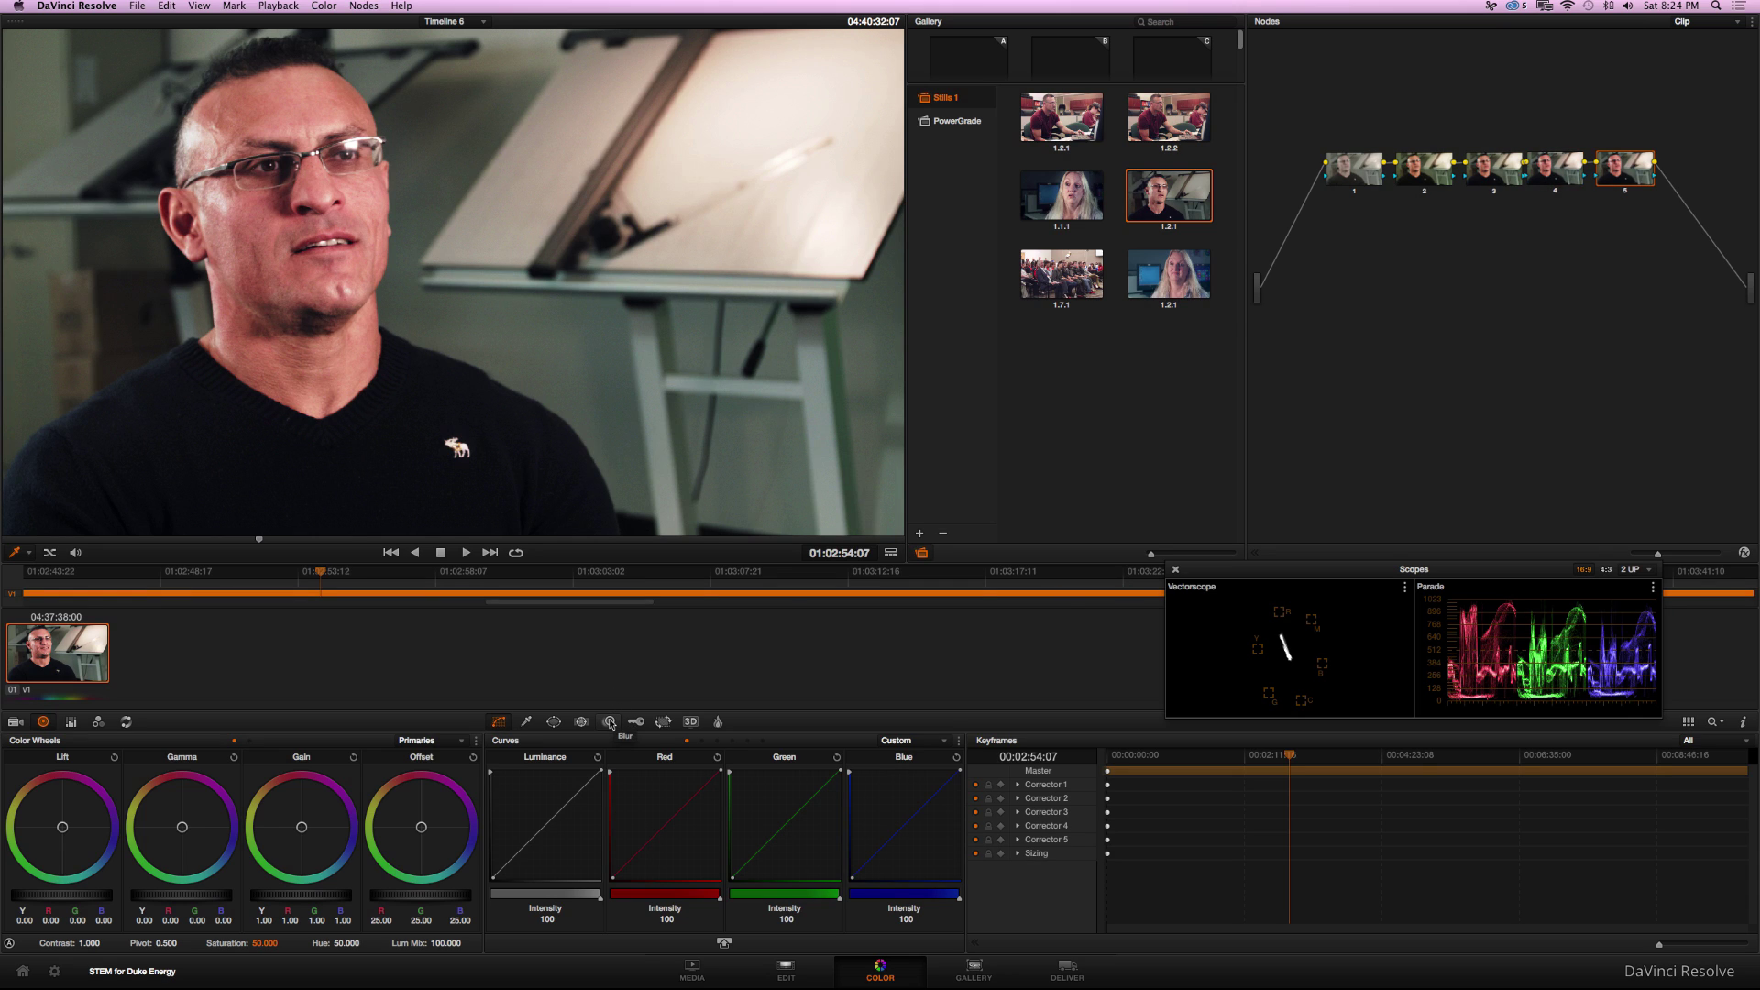
click(607, 722)
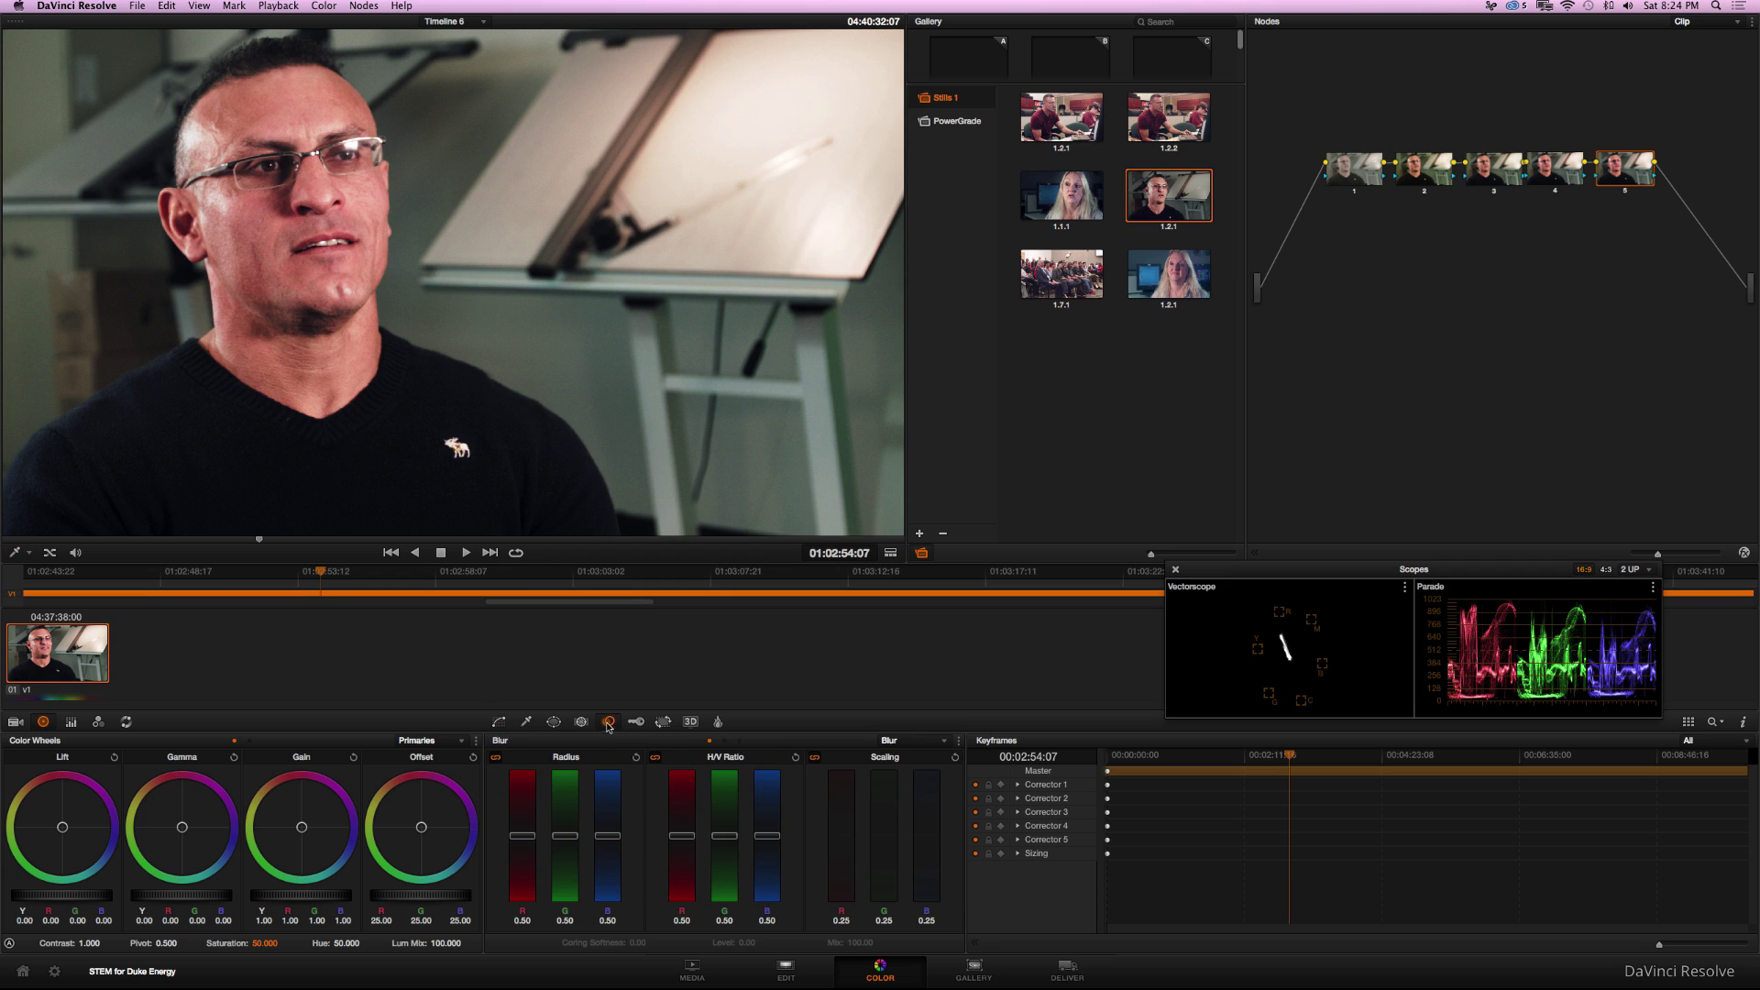
click(918, 743)
click(900, 775)
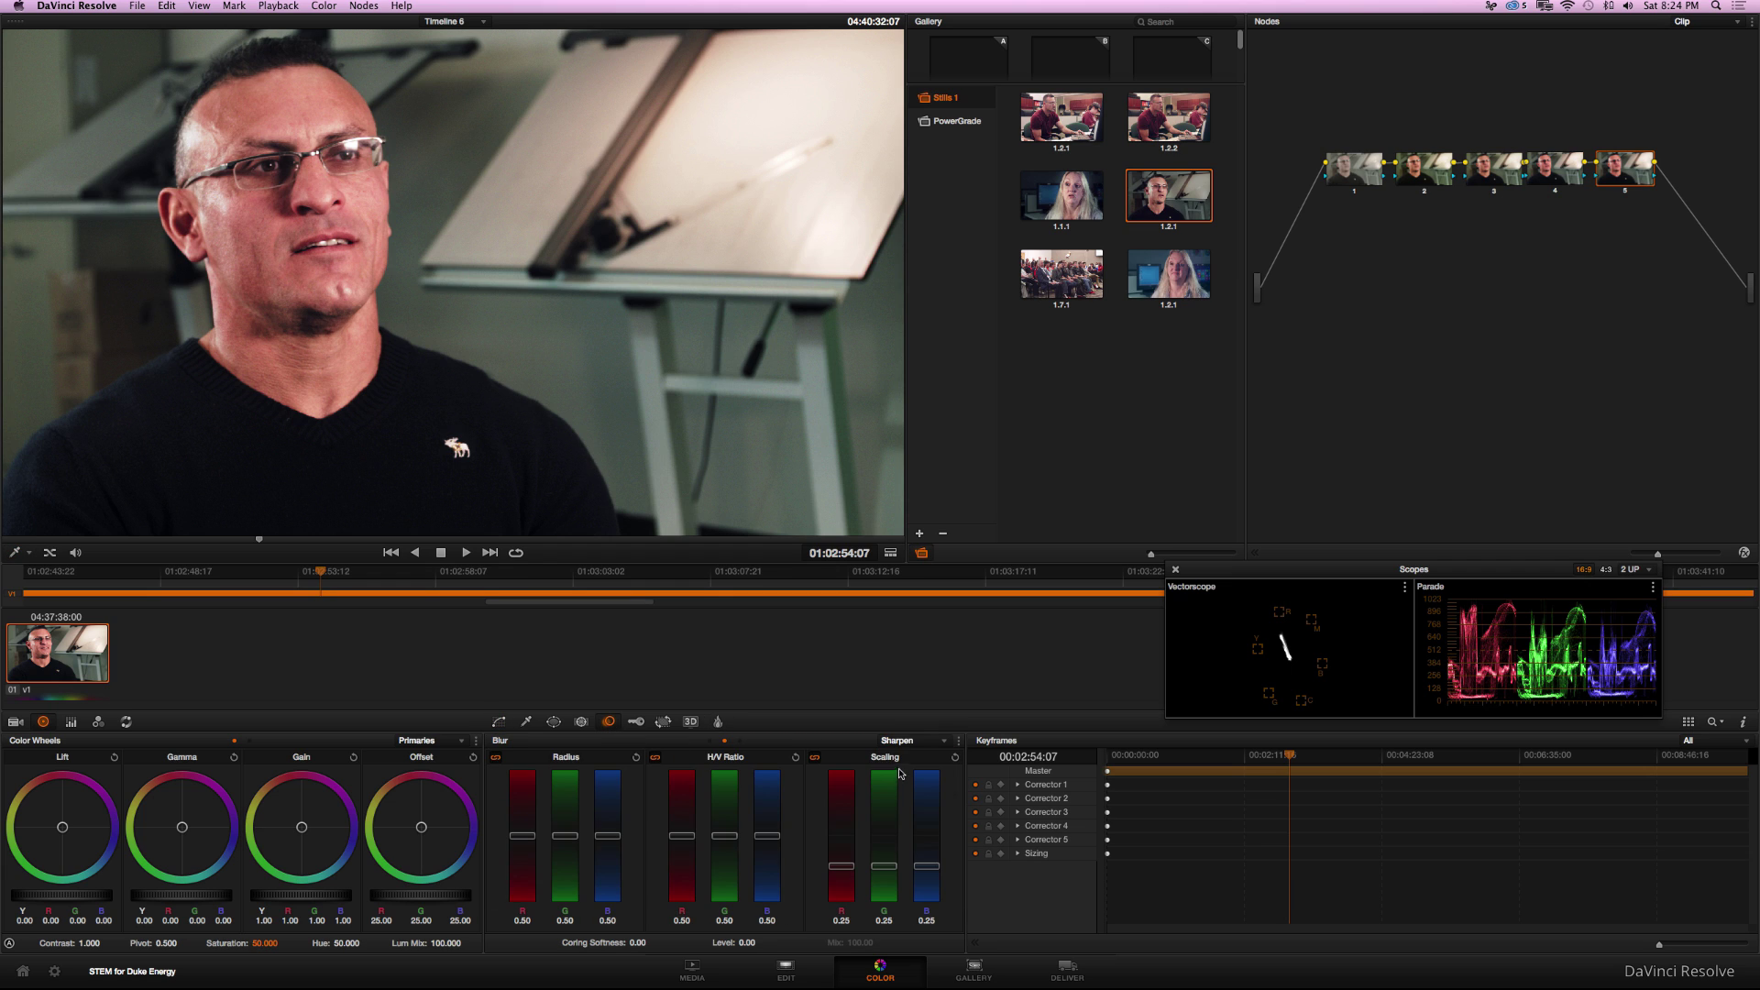
drag(524, 836, 528, 842)
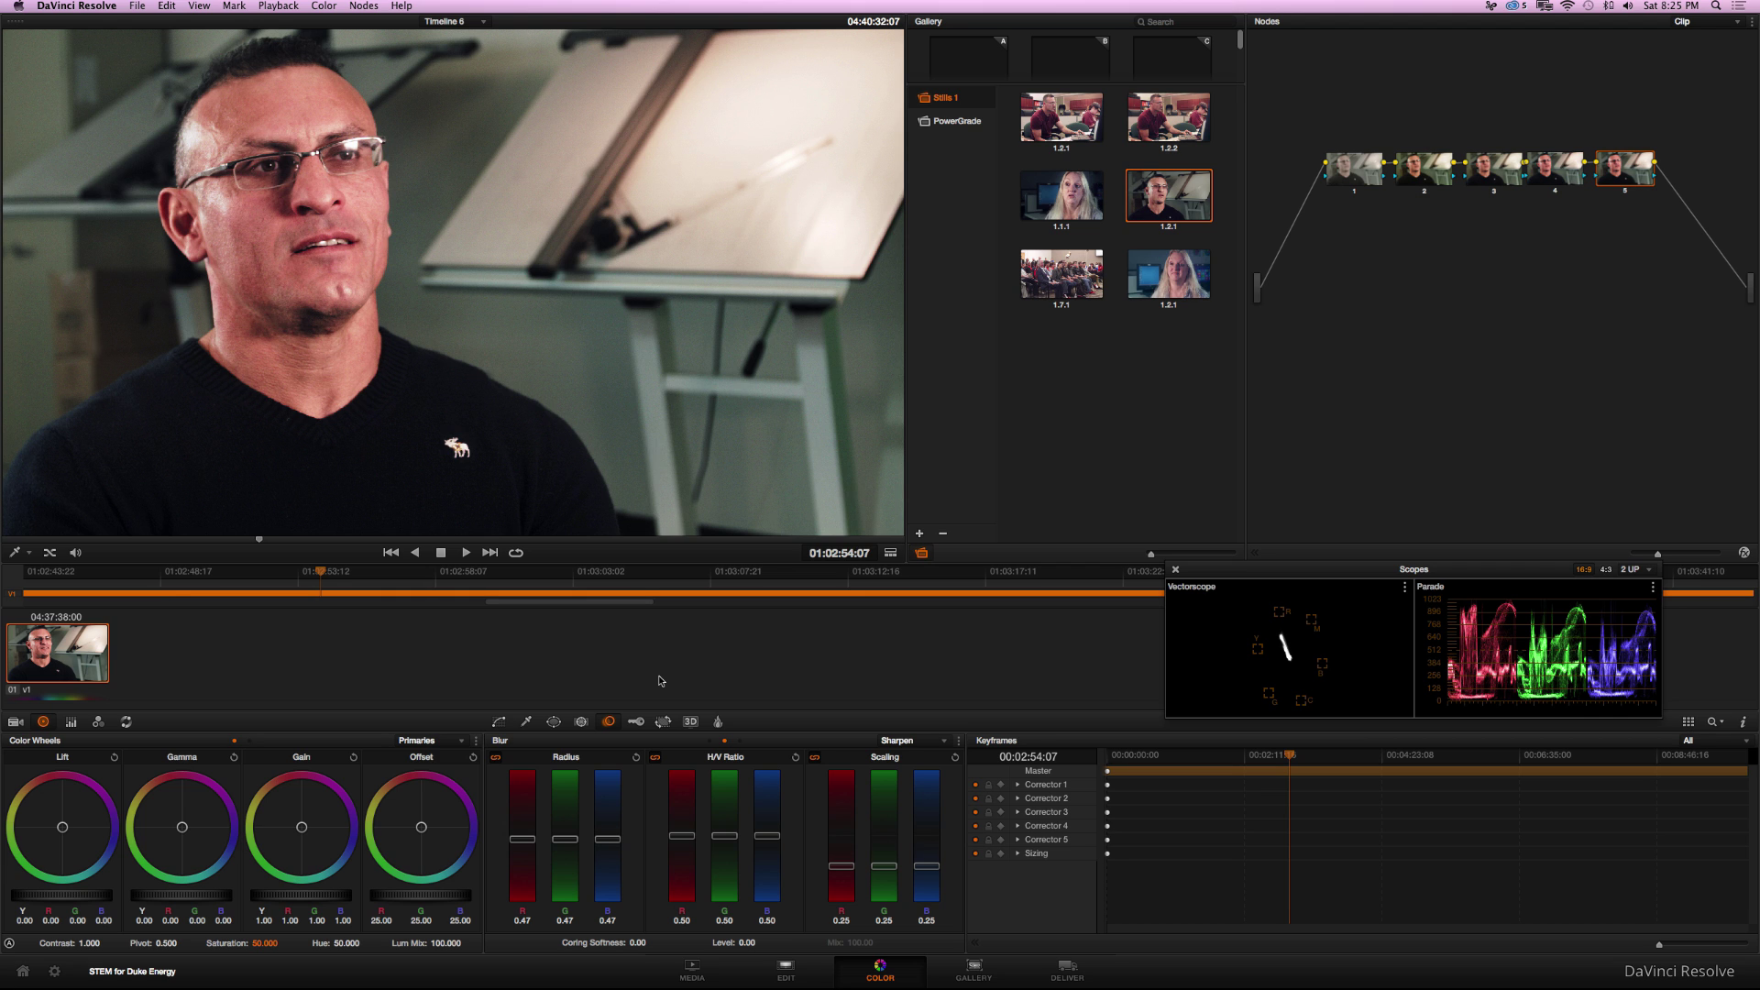
key(super+Tab)
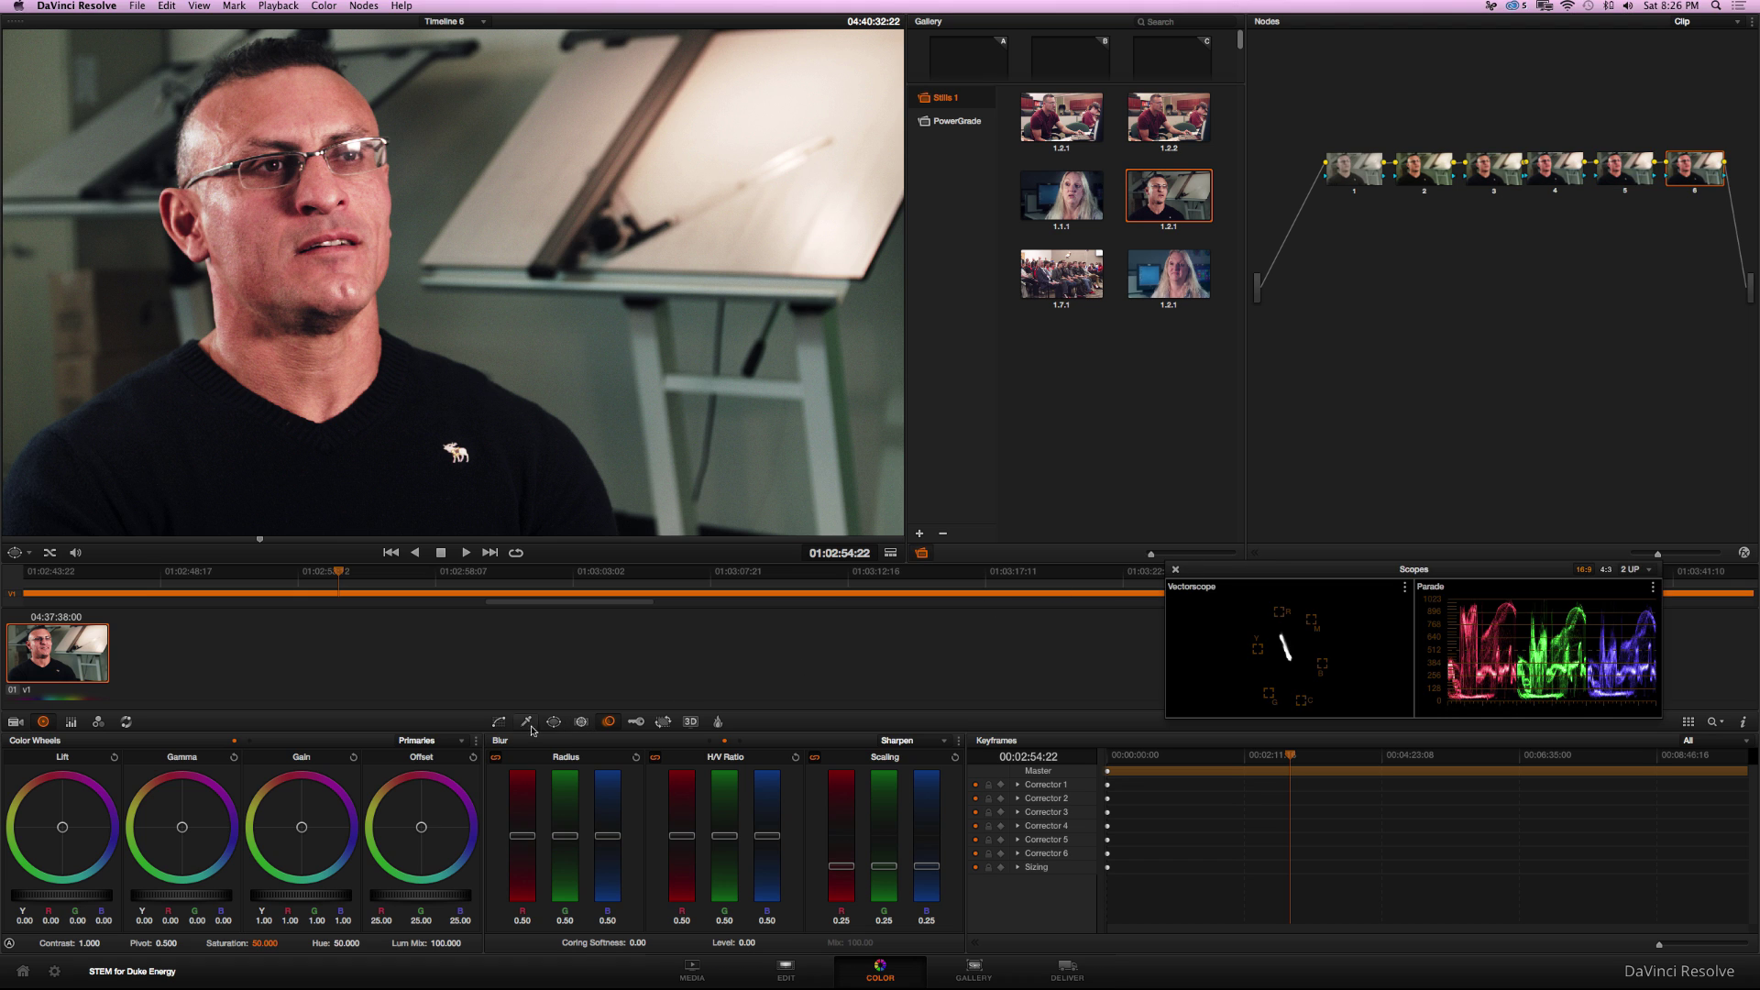
Enable a circular window and shape it into a wider oval over the man's face
click(554, 723)
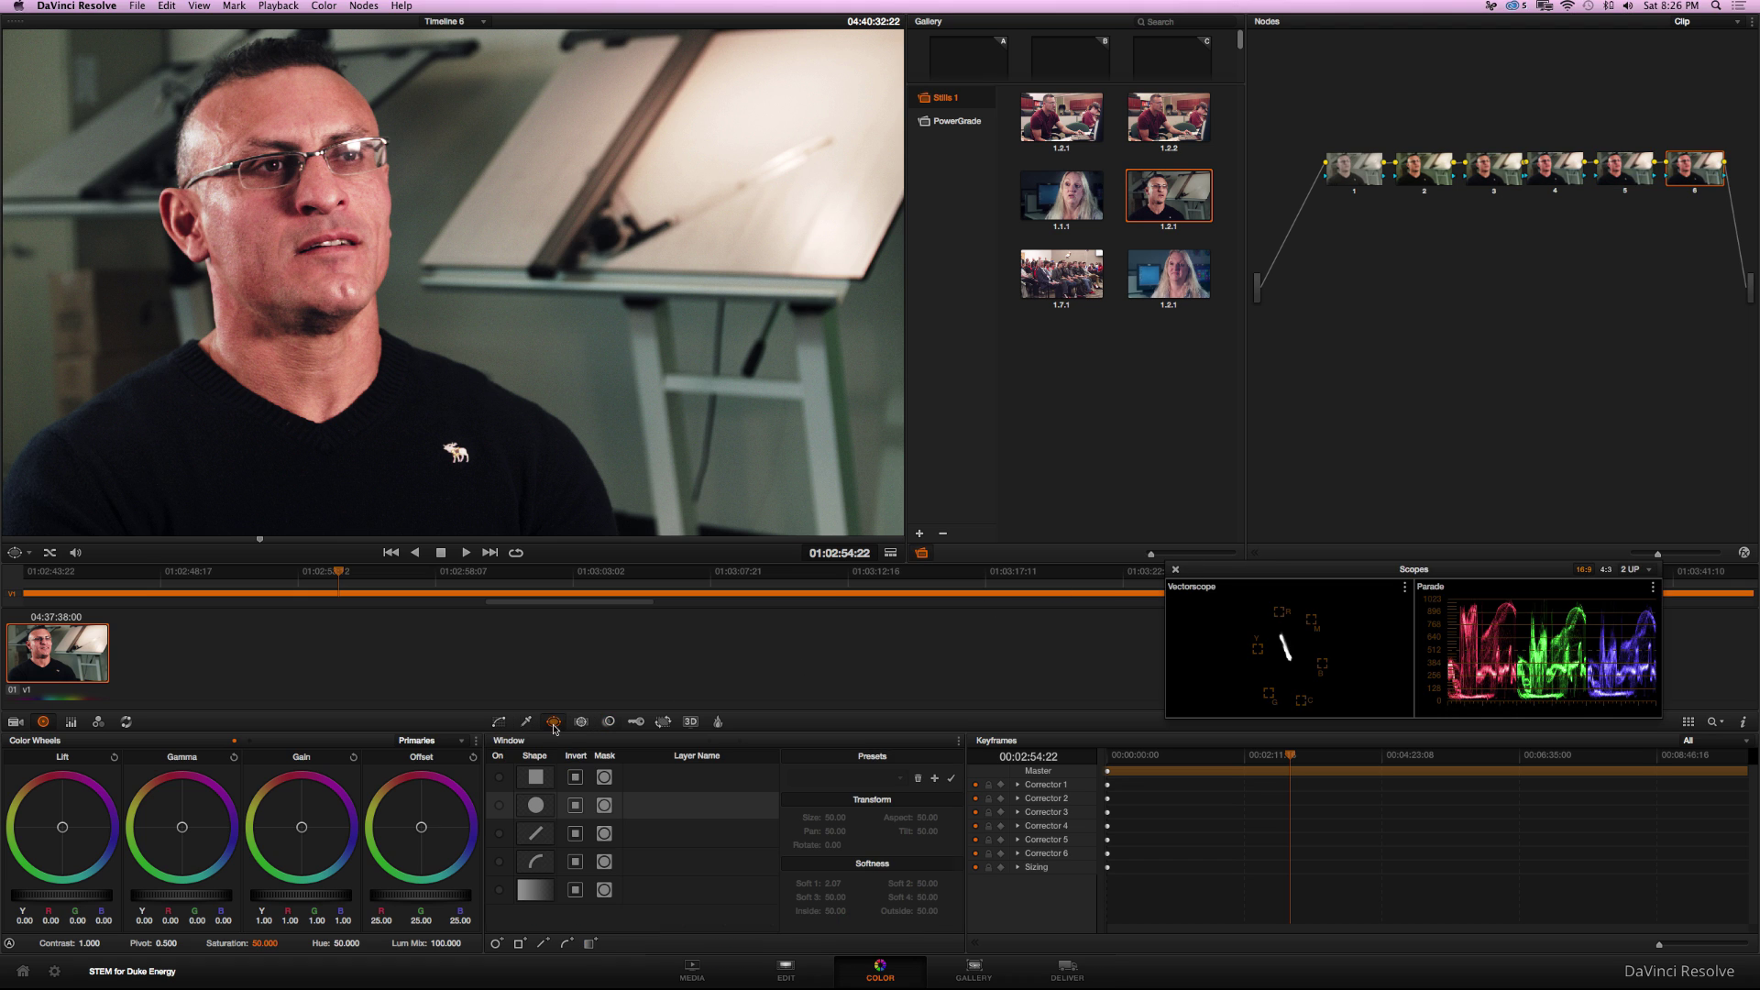
click(500, 805)
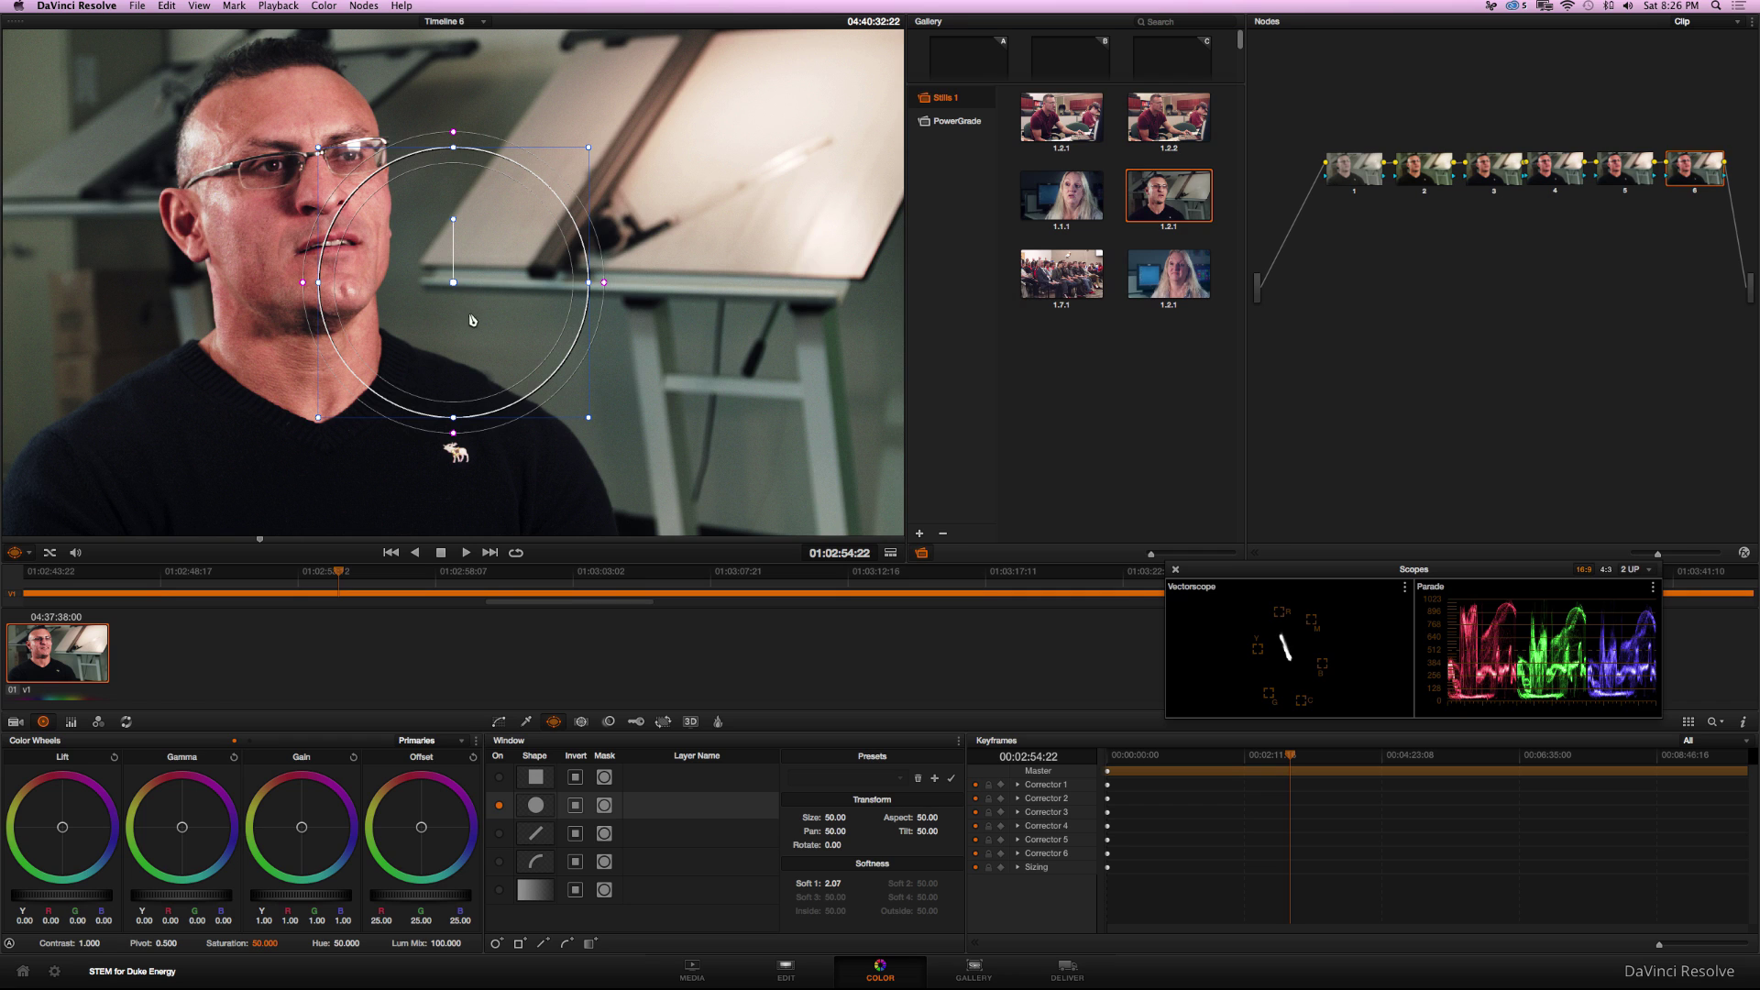
drag(483, 325, 324, 239)
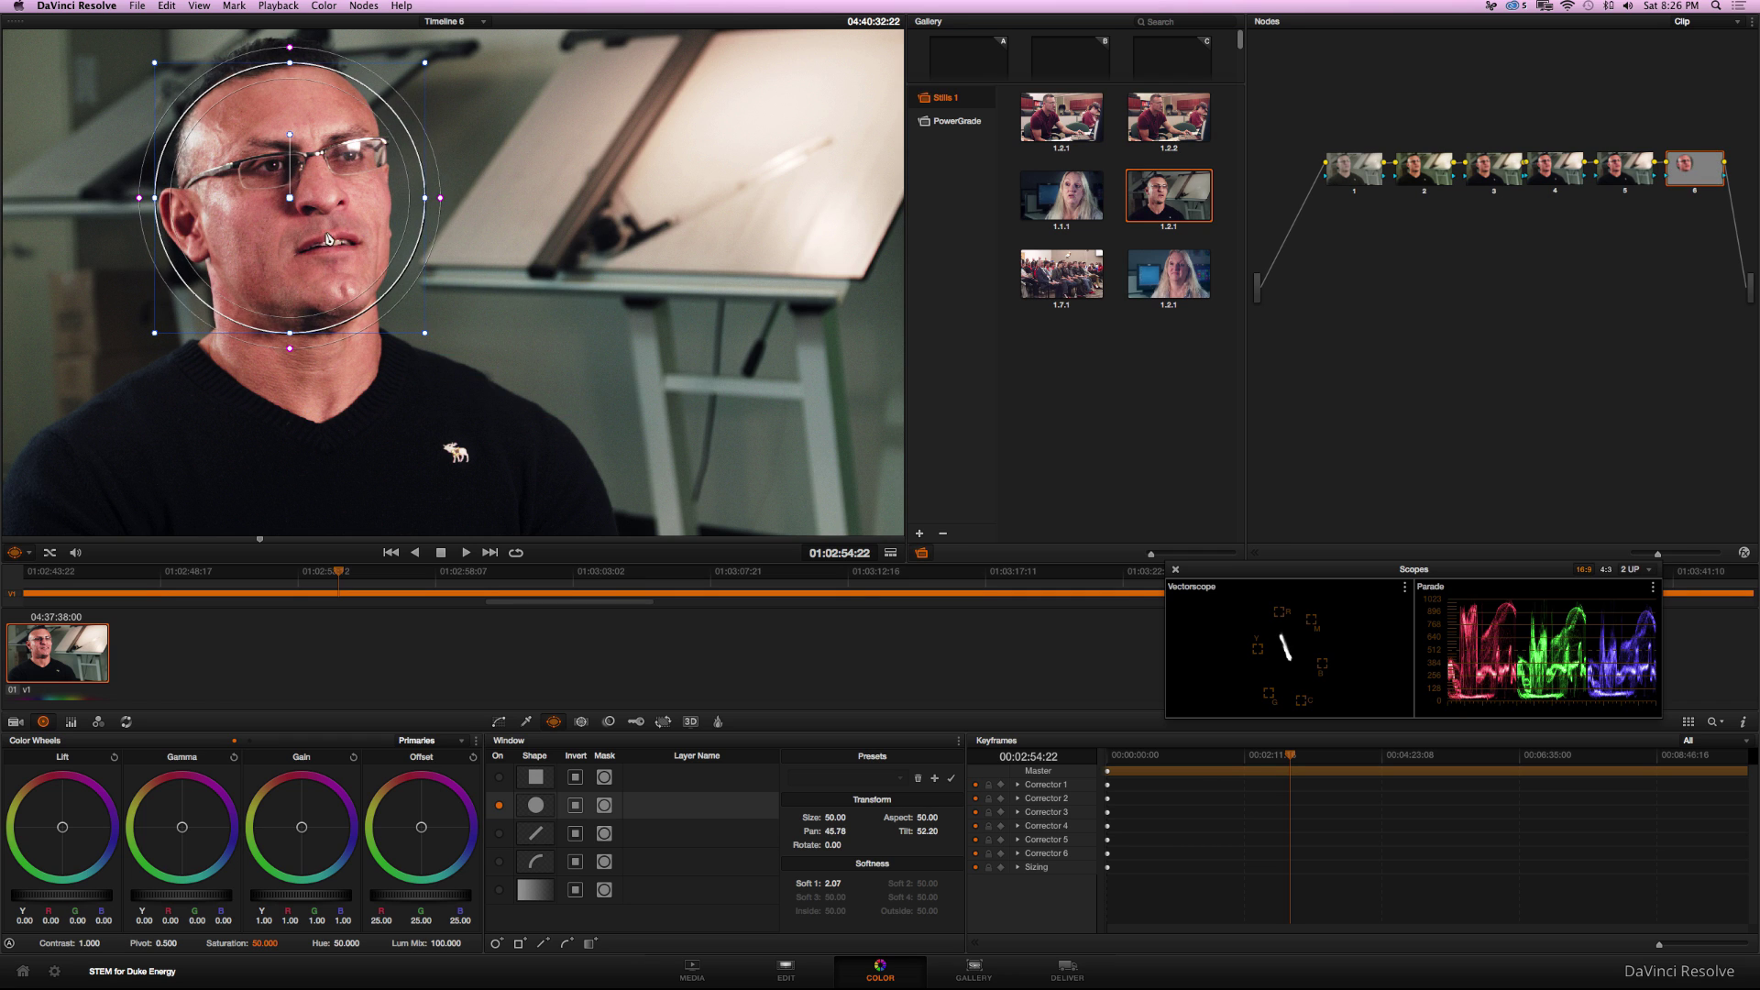
drag(424, 205, 394, 202)
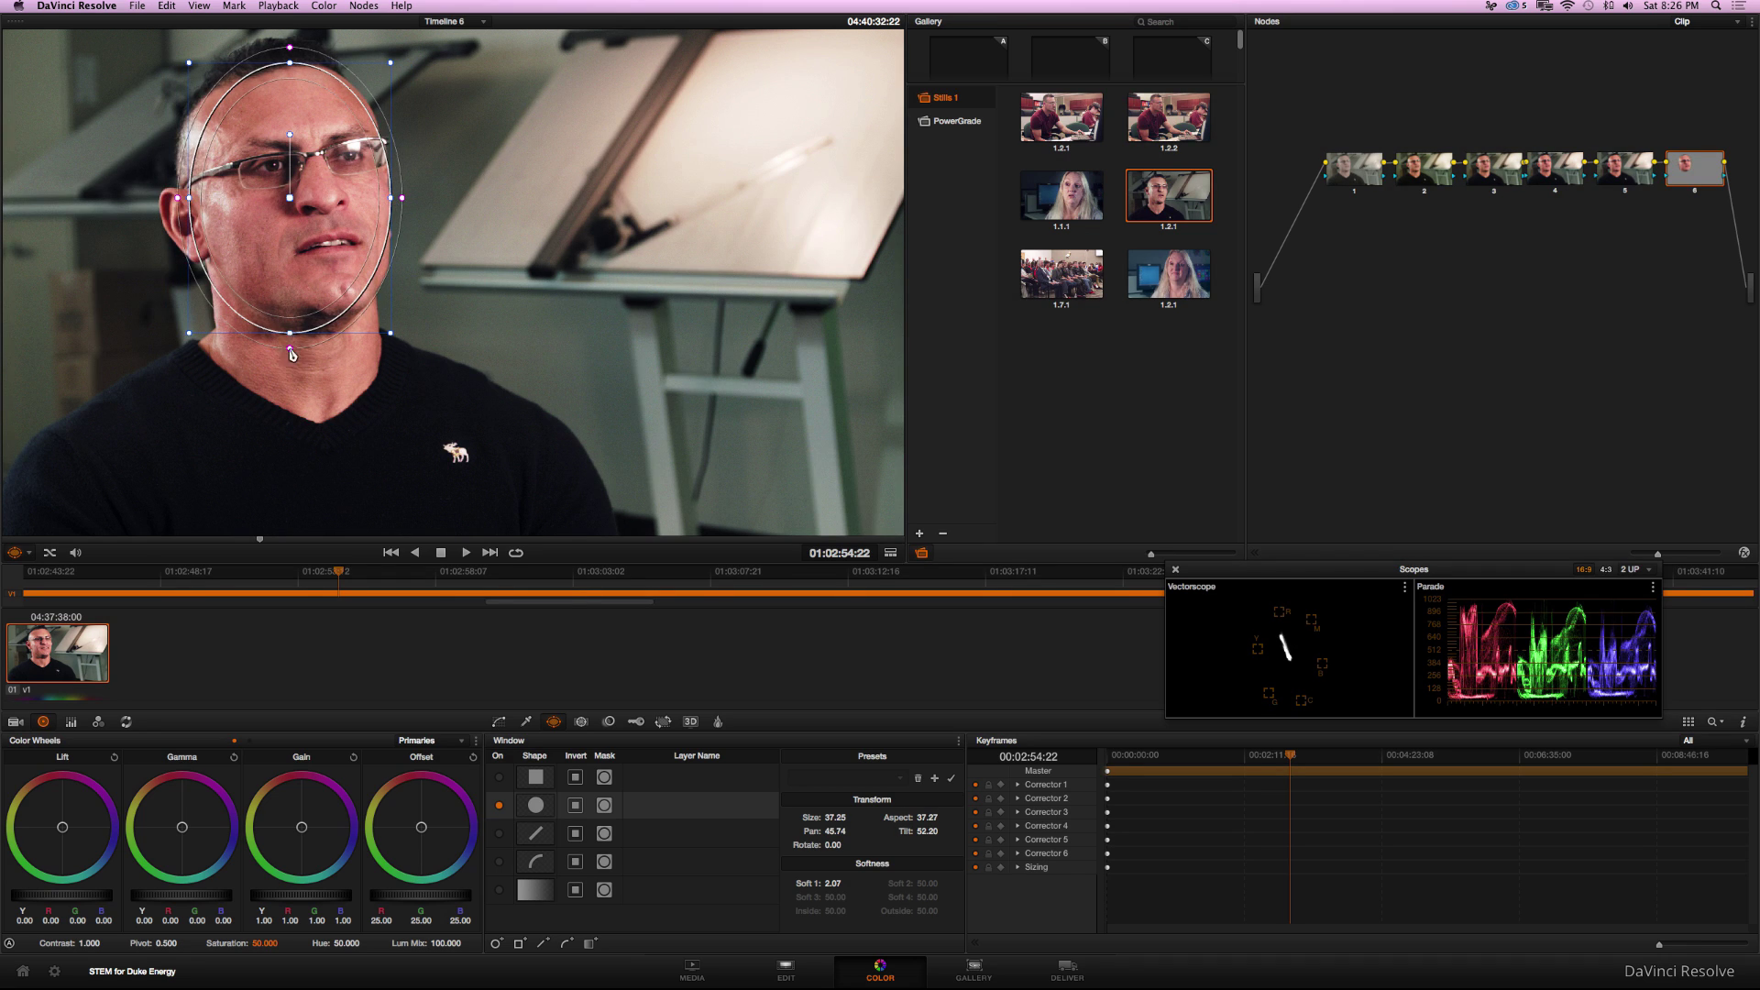
drag(291, 353, 296, 433)
drag(307, 265, 310, 316)
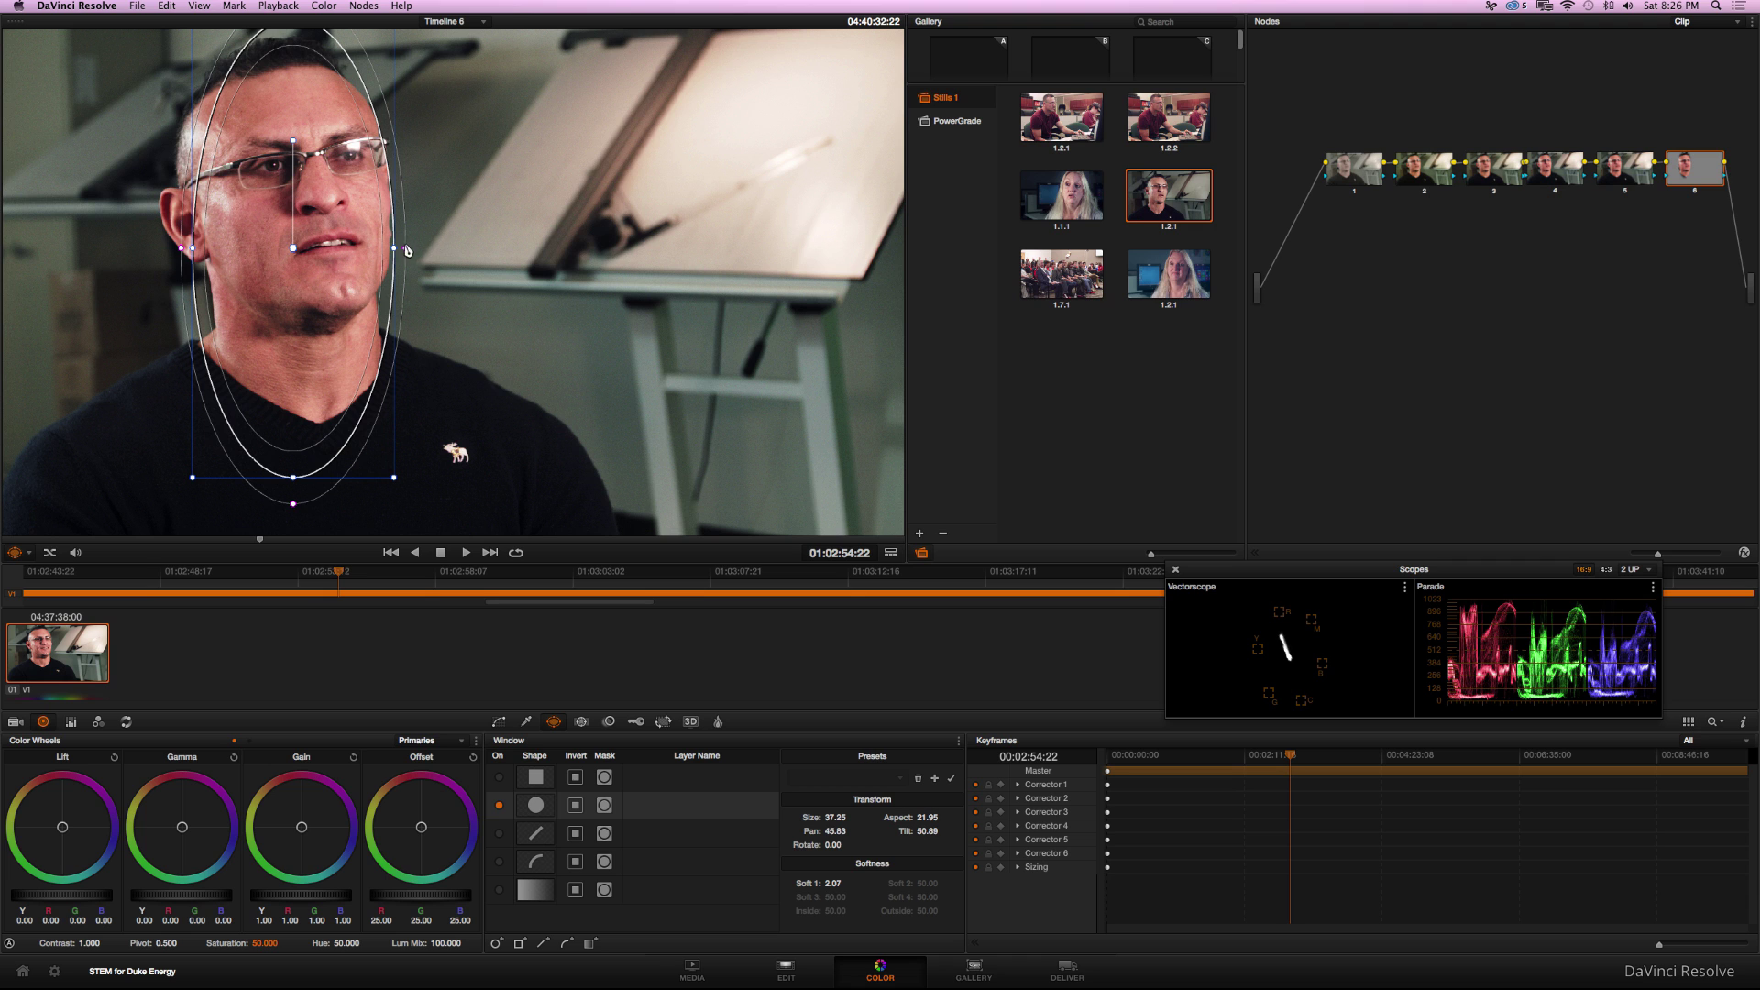
drag(397, 252, 418, 246)
Spread the oval's soft edge to 6.47 and nudge it slightly up and right
drag(294, 243, 291, 237)
drag(432, 245, 462, 243)
drag(288, 265, 293, 254)
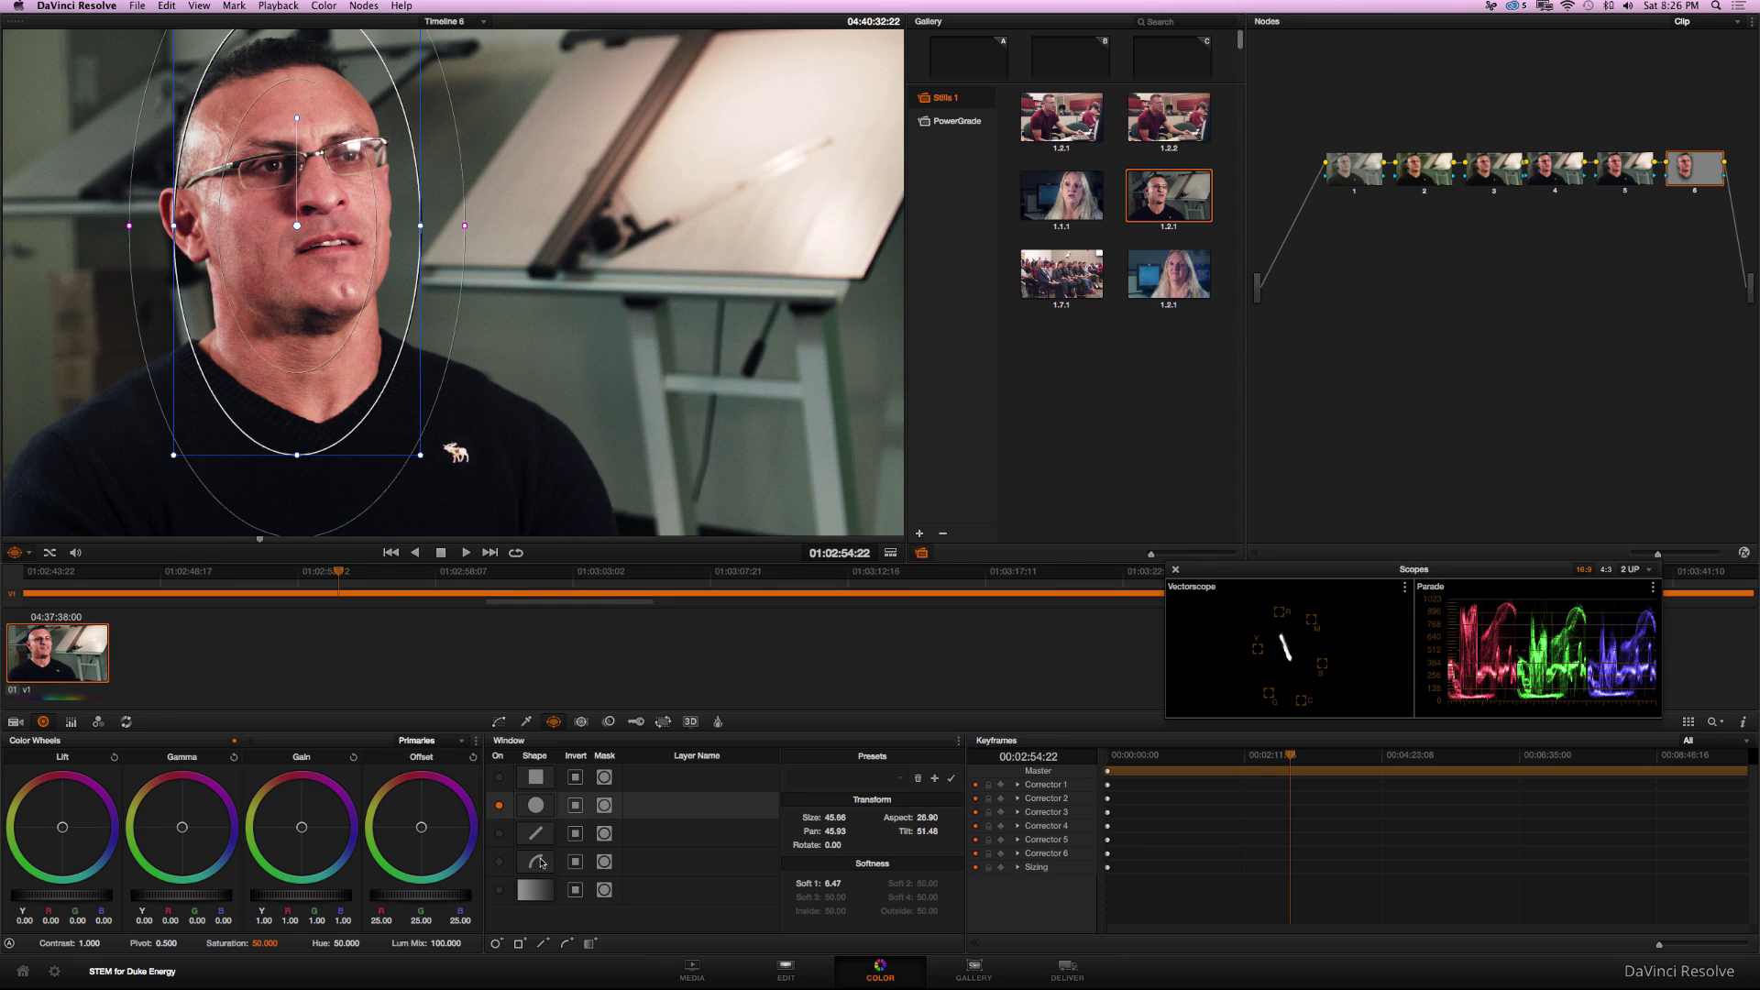
Enable a Curve window and adjust the viewer zoom
click(499, 861)
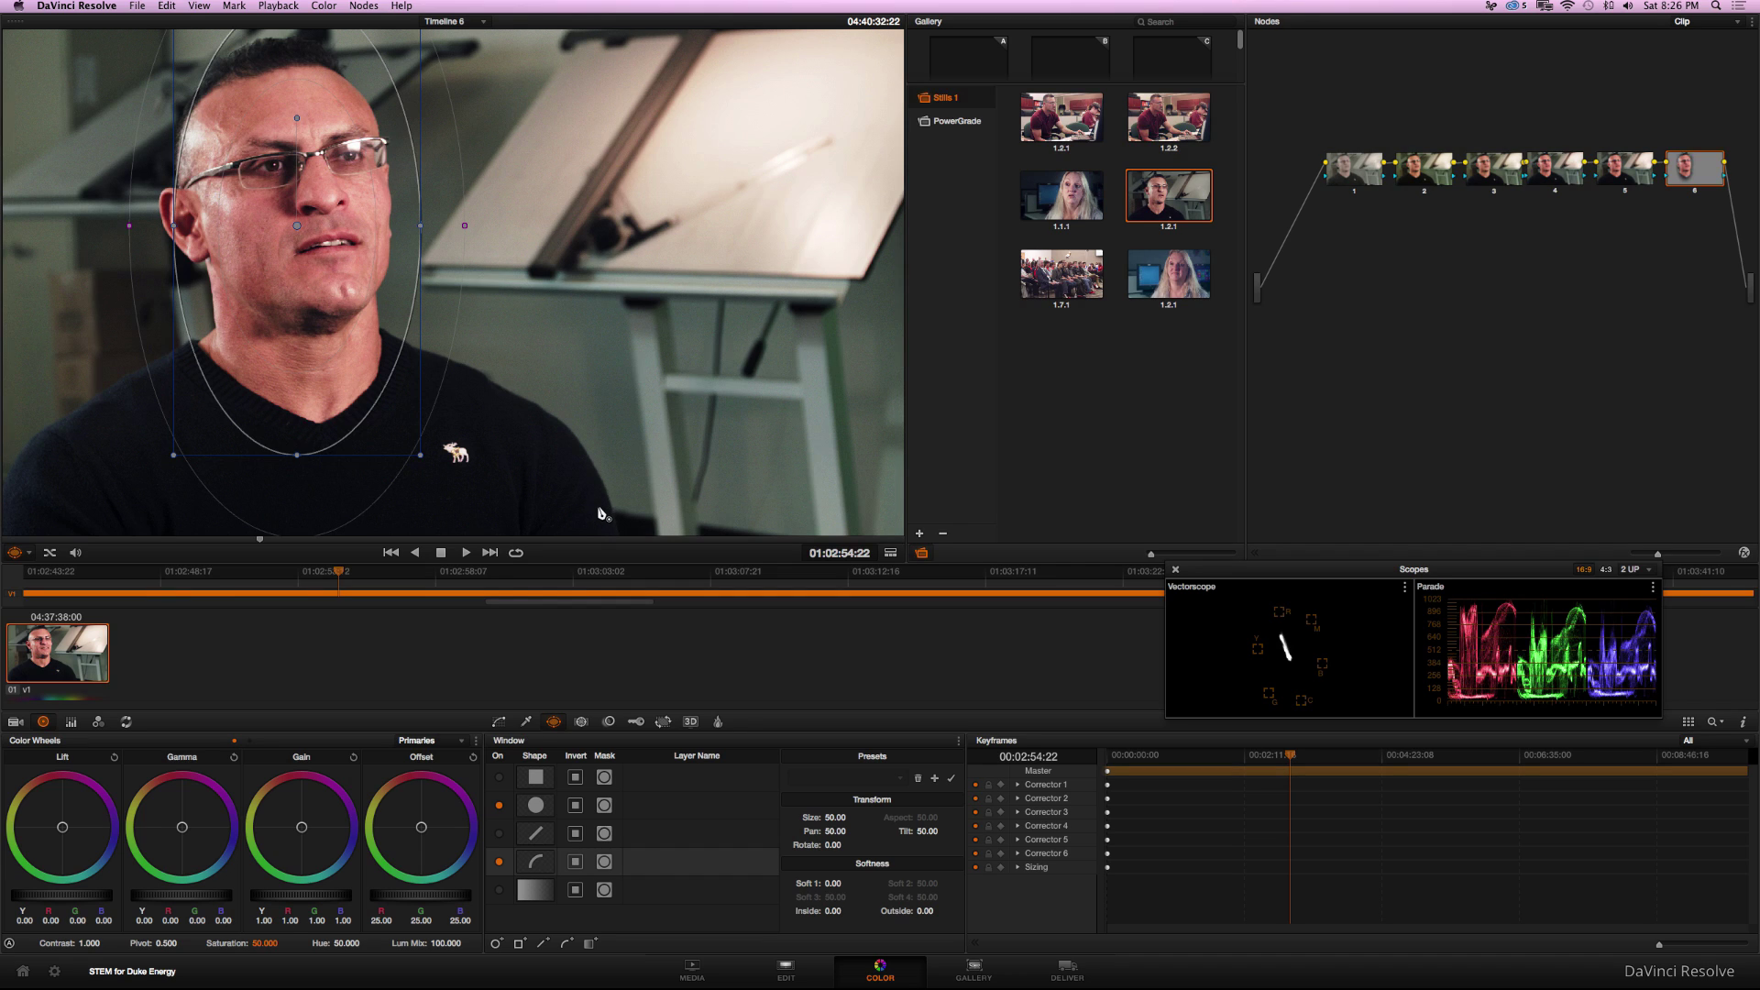
scroll(569, 484, down, 5)
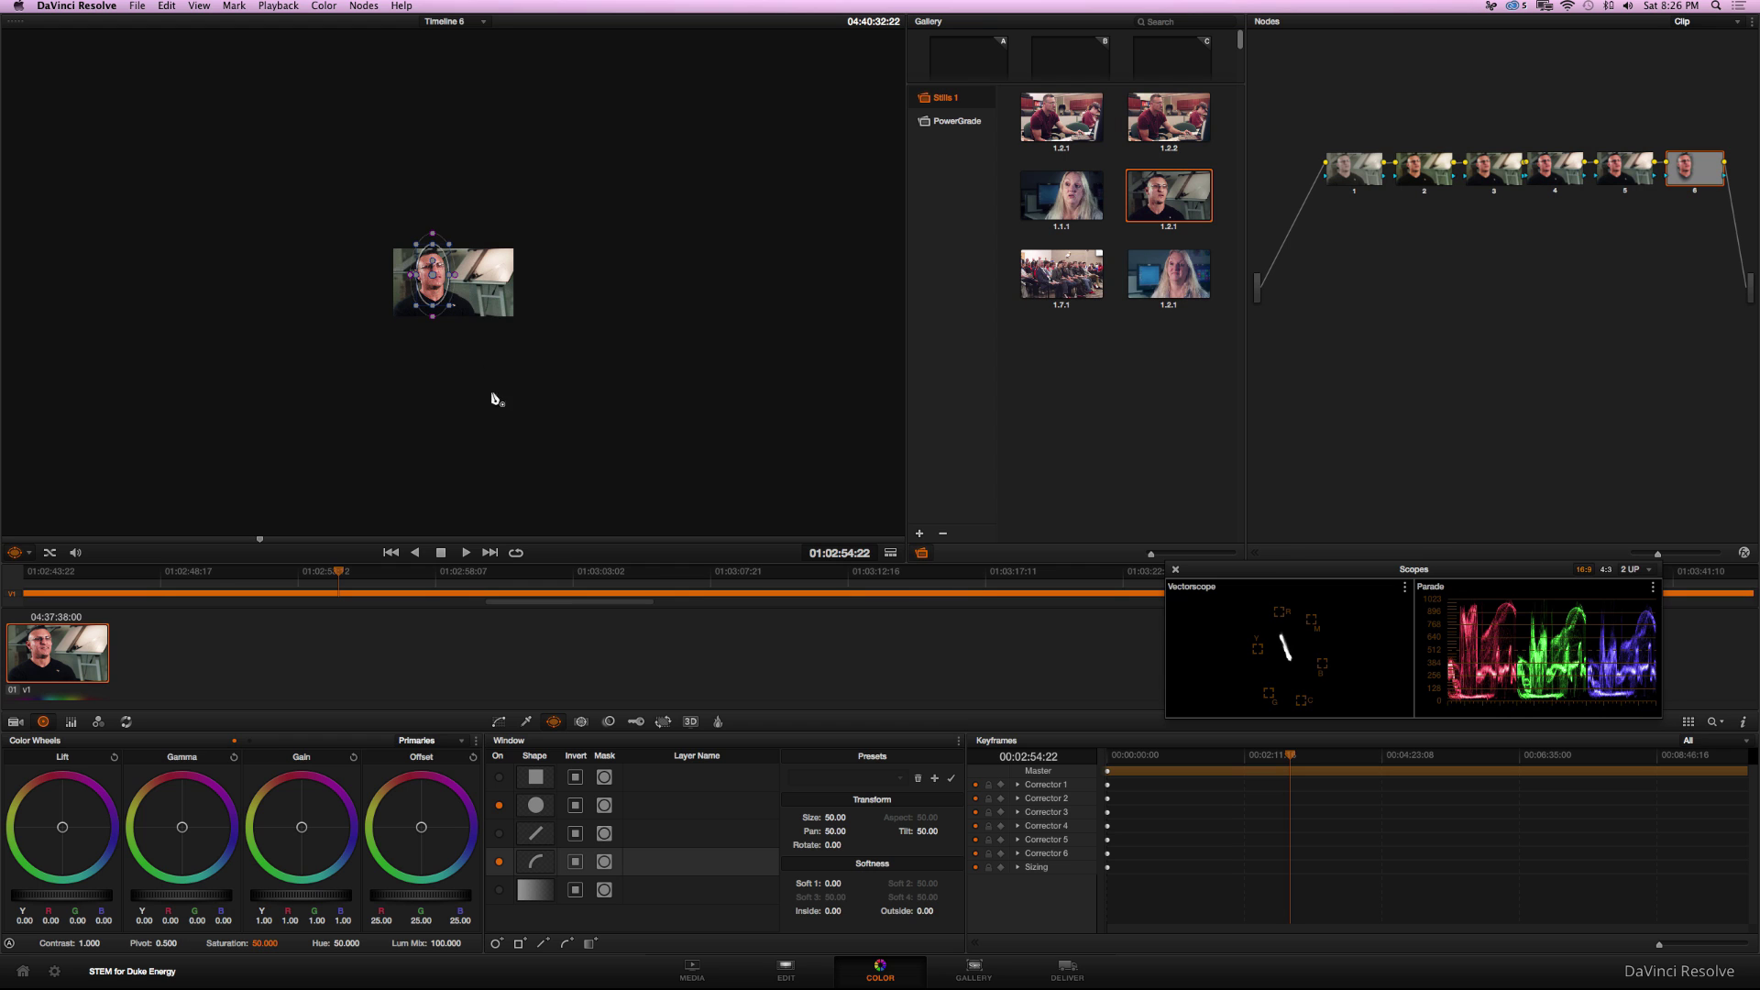
scroll(481, 370, up, 6)
scroll(452, 359, down, 3)
scroll(452, 360, up, 6)
scroll(454, 357, down, 3)
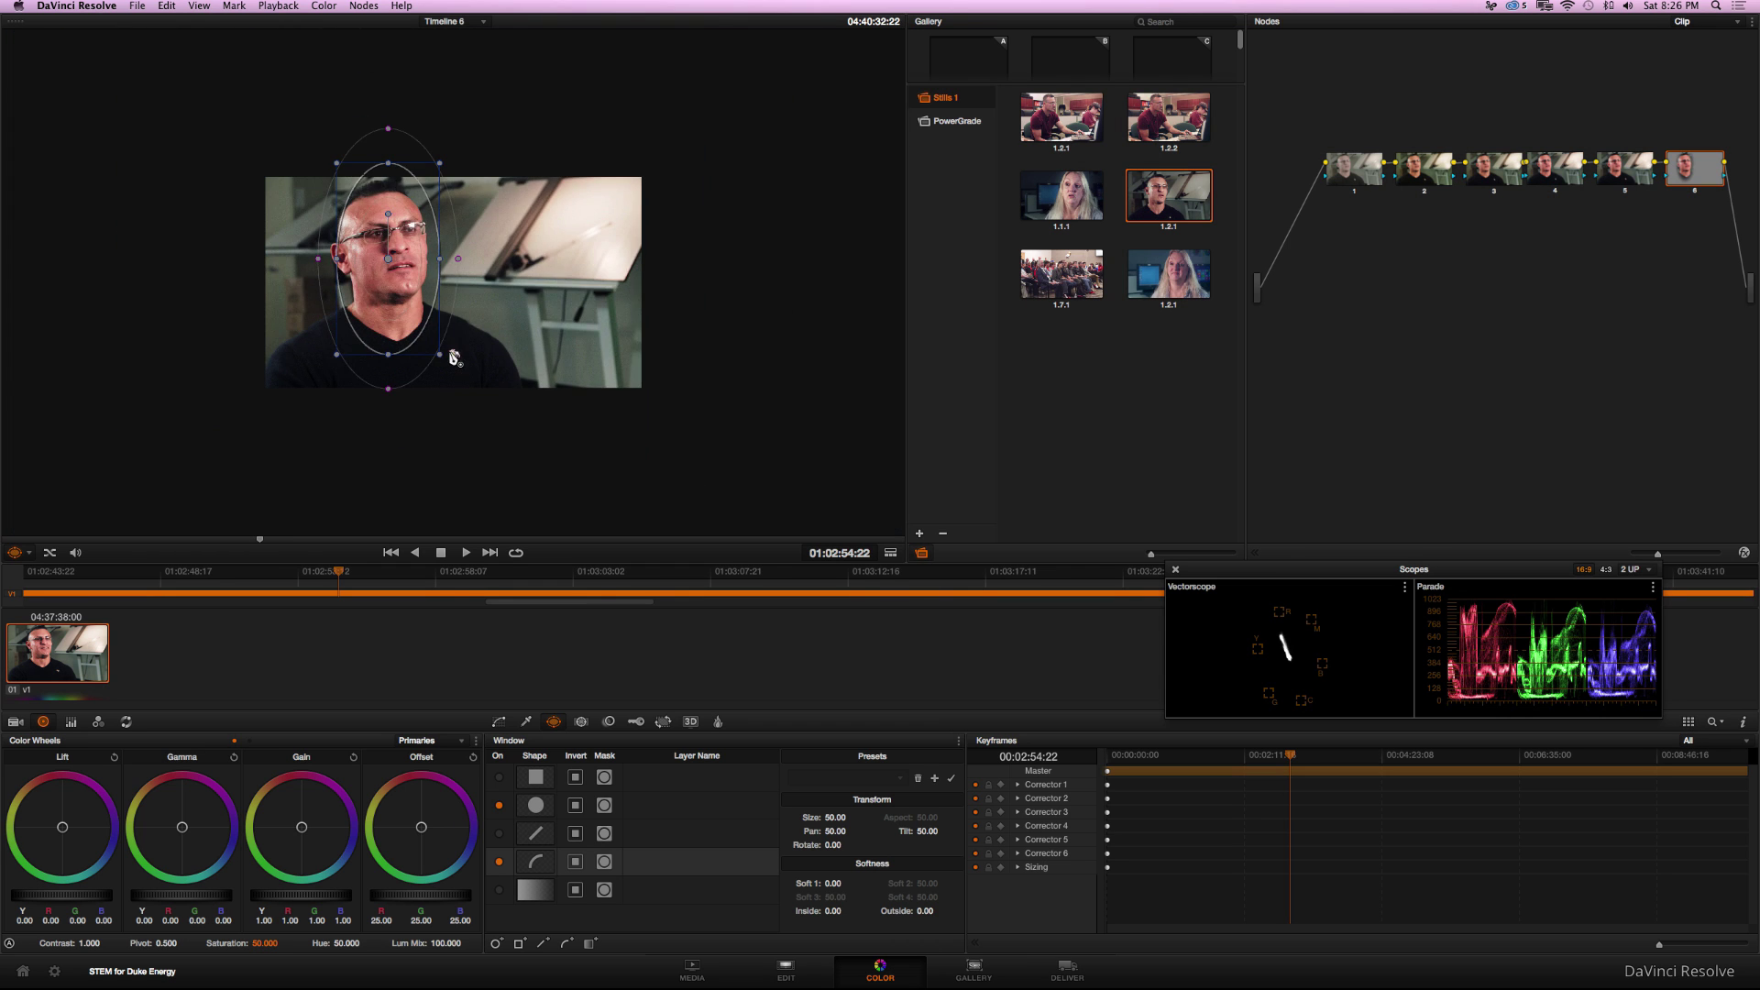
Trace nine points around the shoulders and shirt, closing the outline at the first point
click(517, 397)
click(507, 365)
click(470, 328)
click(431, 312)
click(394, 309)
click(344, 313)
click(314, 333)
click(280, 354)
click(269, 394)
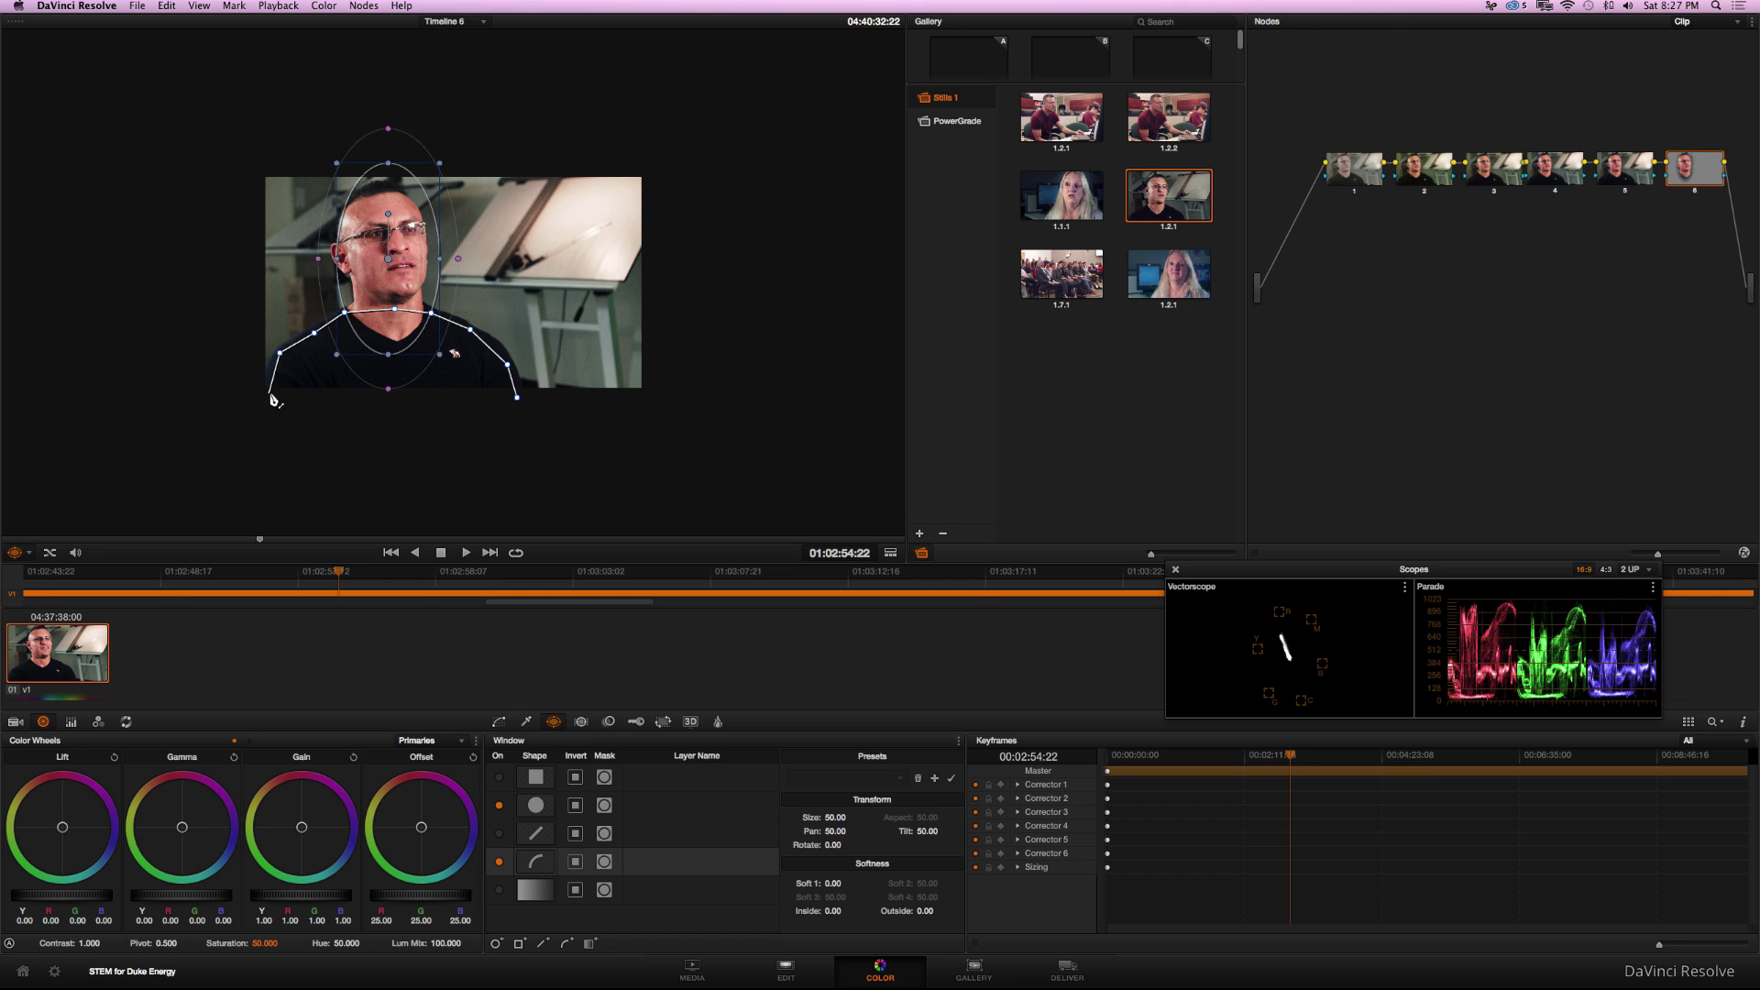
click(517, 398)
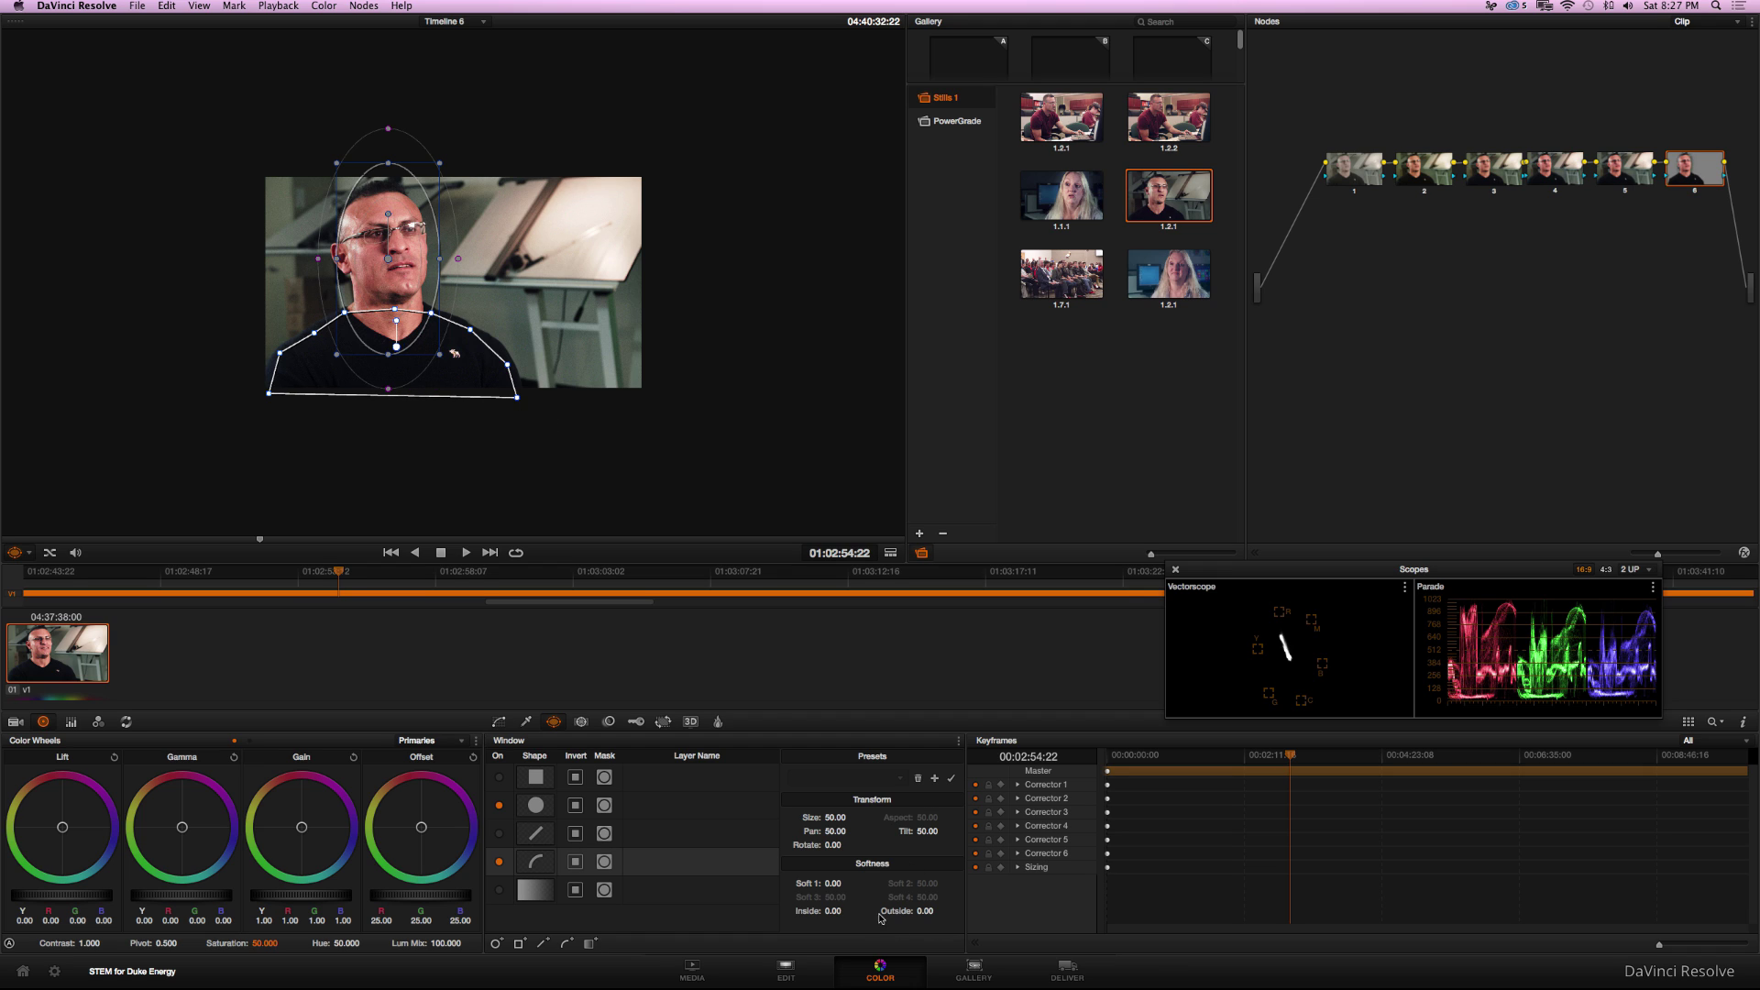
Raise the shirt mask's Soft 1 value and return the playhead to the clip's first frame
drag(845, 890, 837, 883)
key(Home)
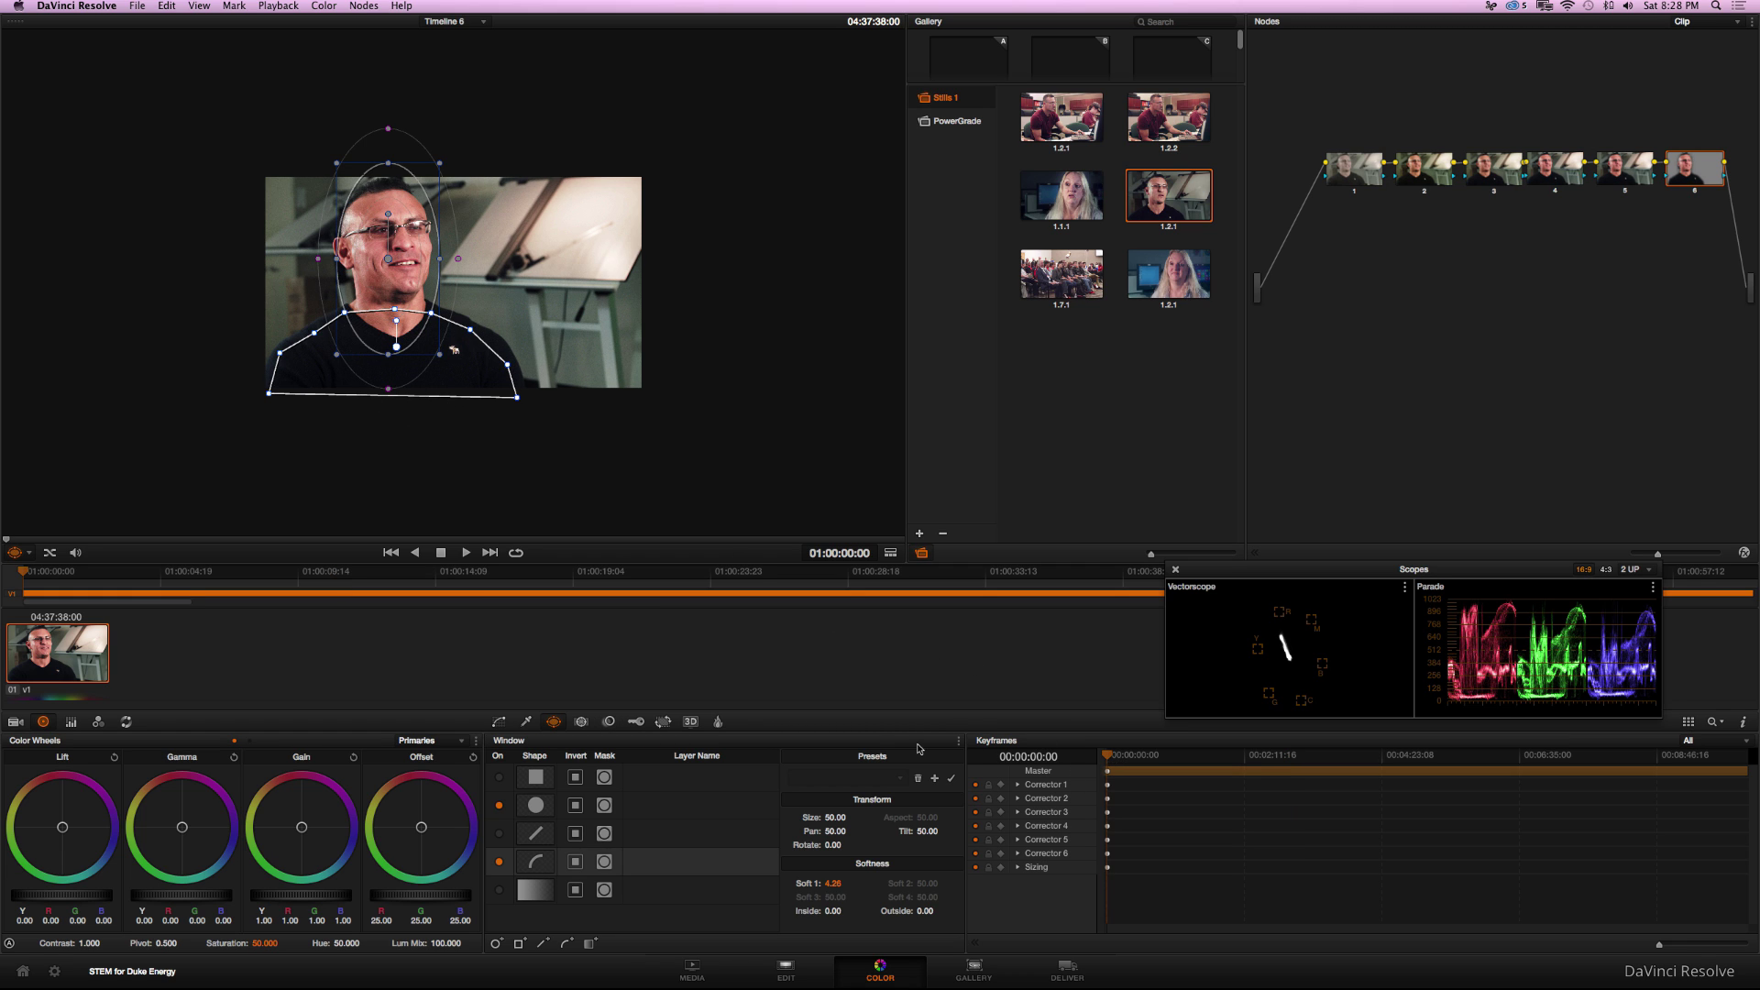
Track the shirt curve window forward, then select the face oval and track it forward too
click(583, 722)
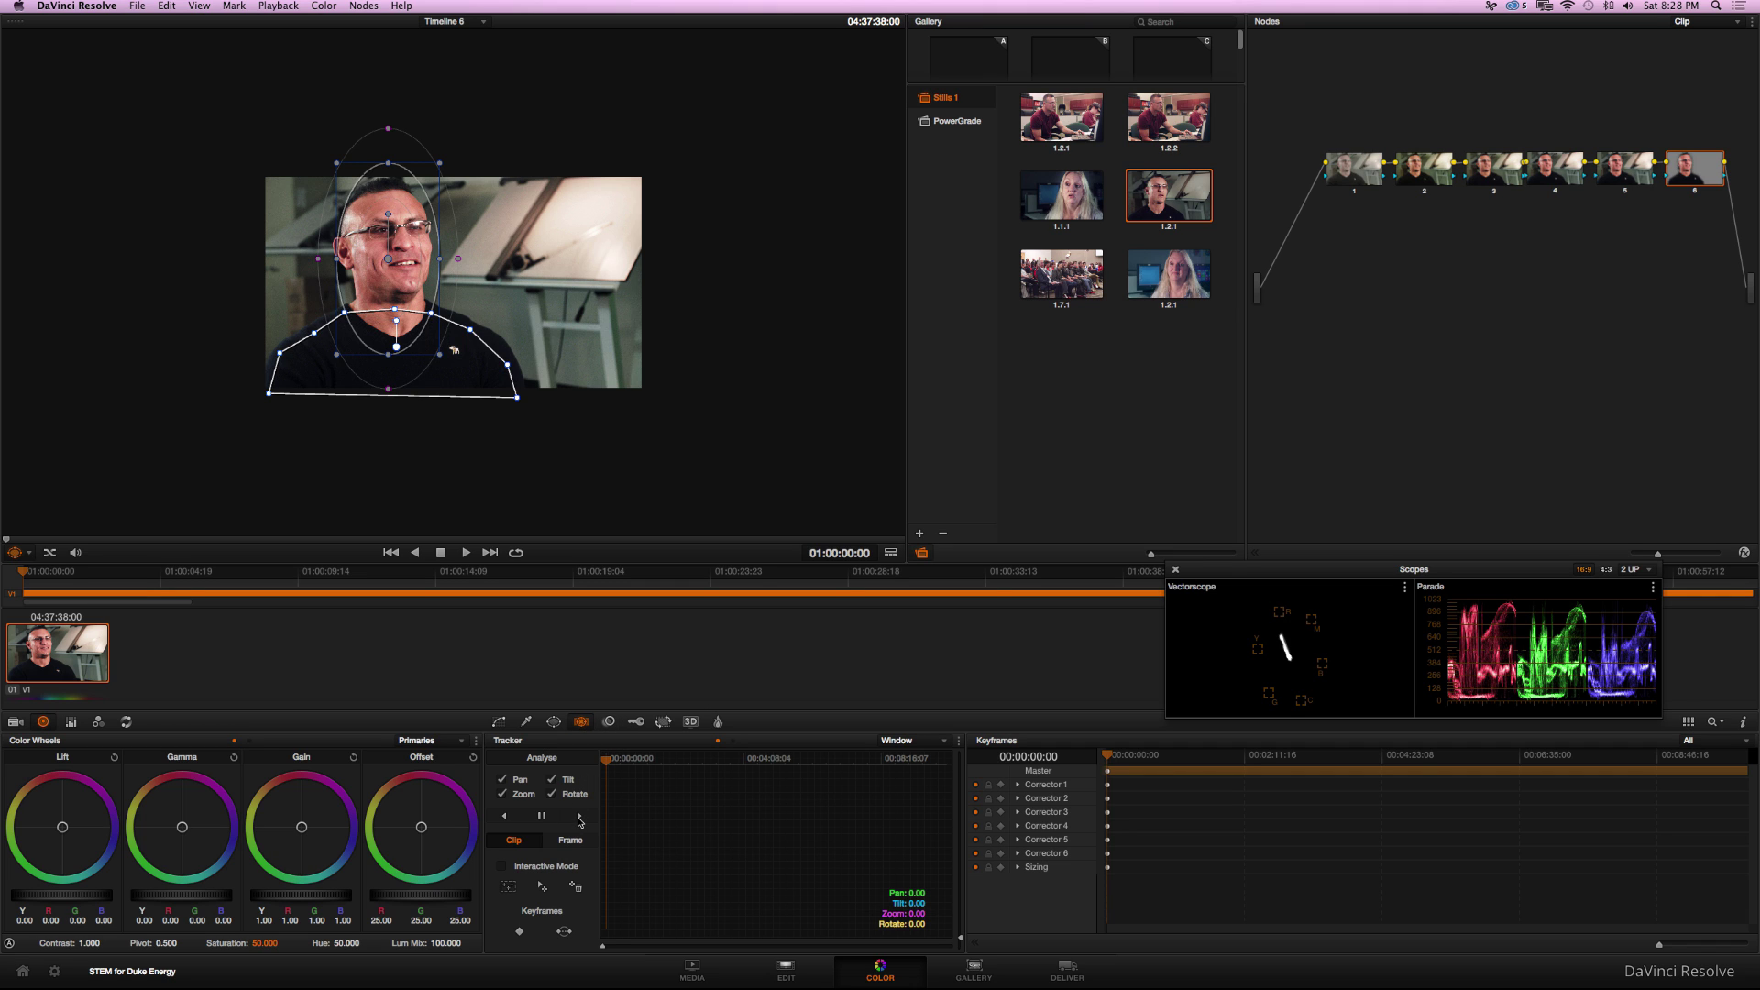
click(580, 818)
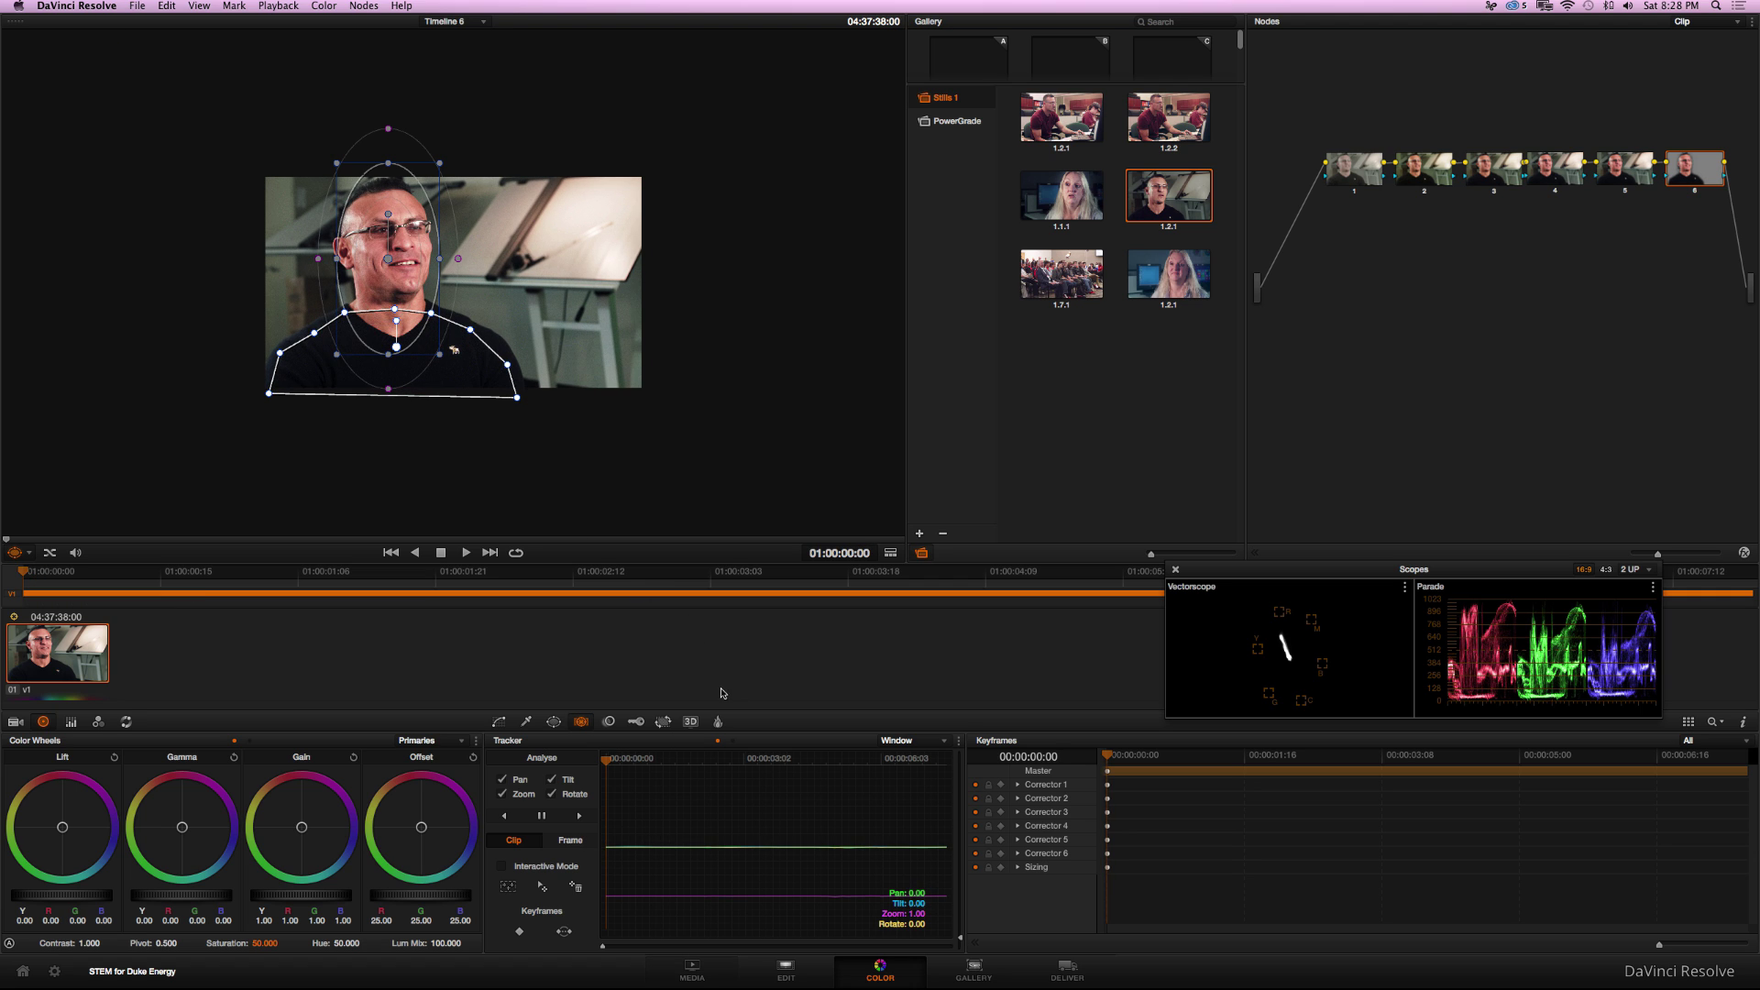
click(384, 240)
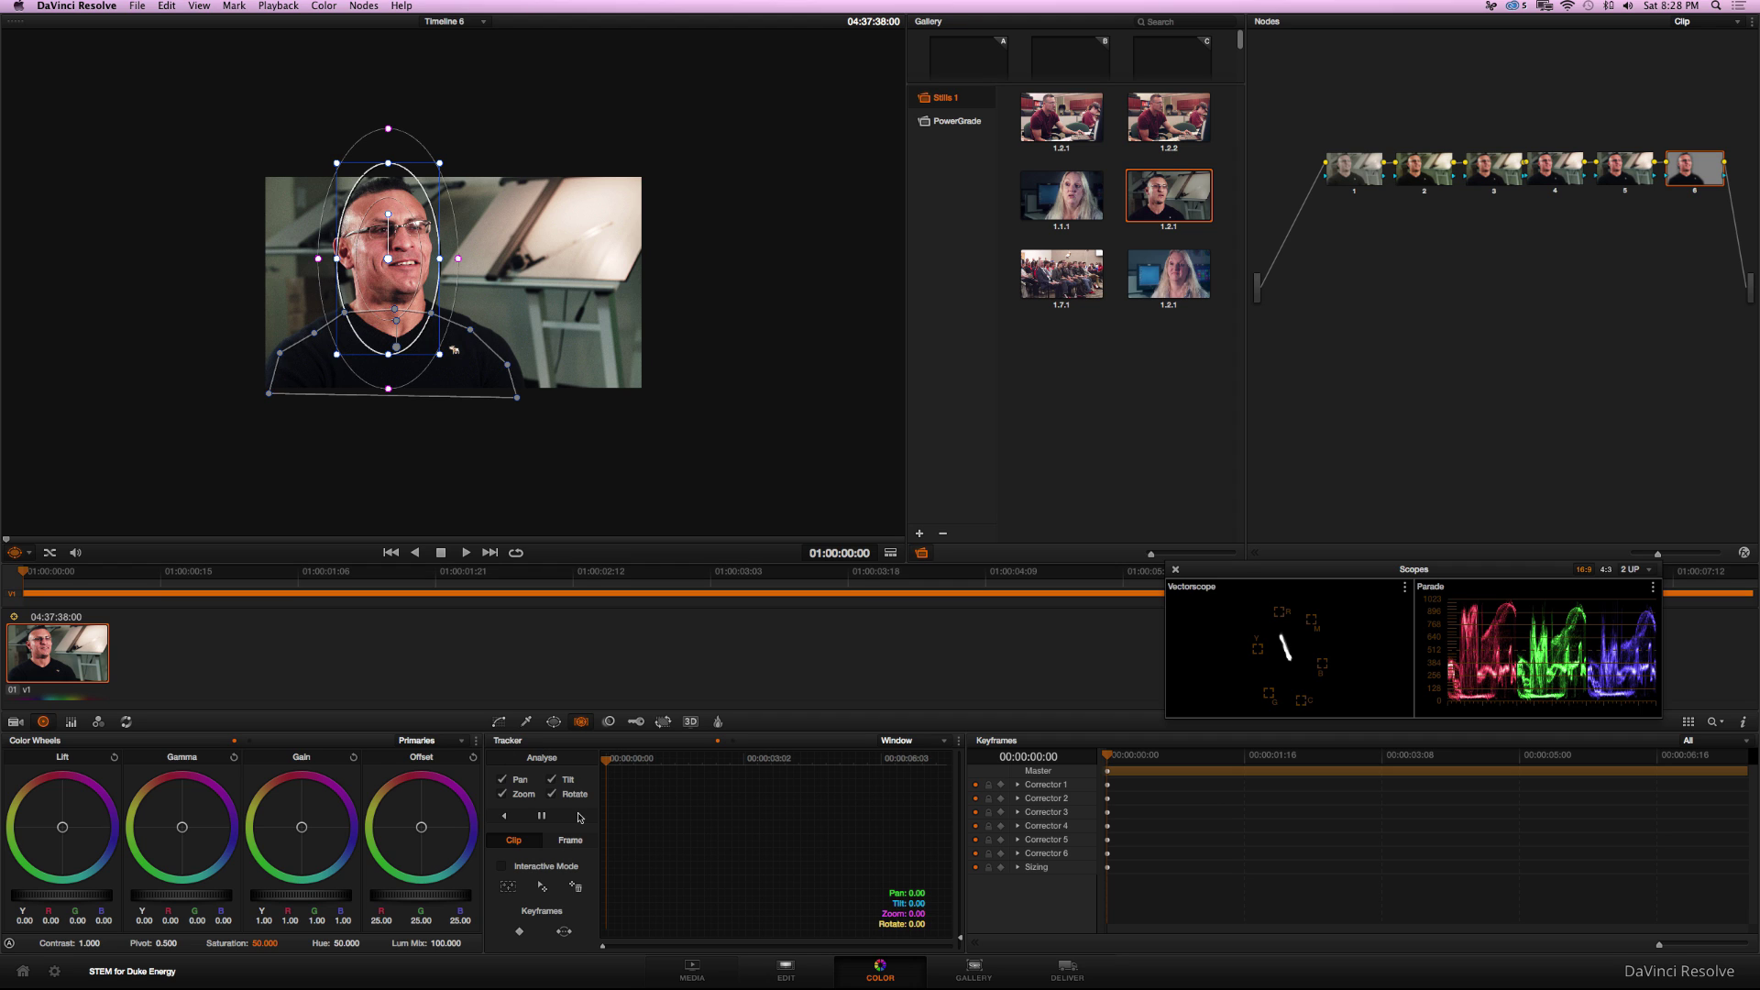
click(393, 246)
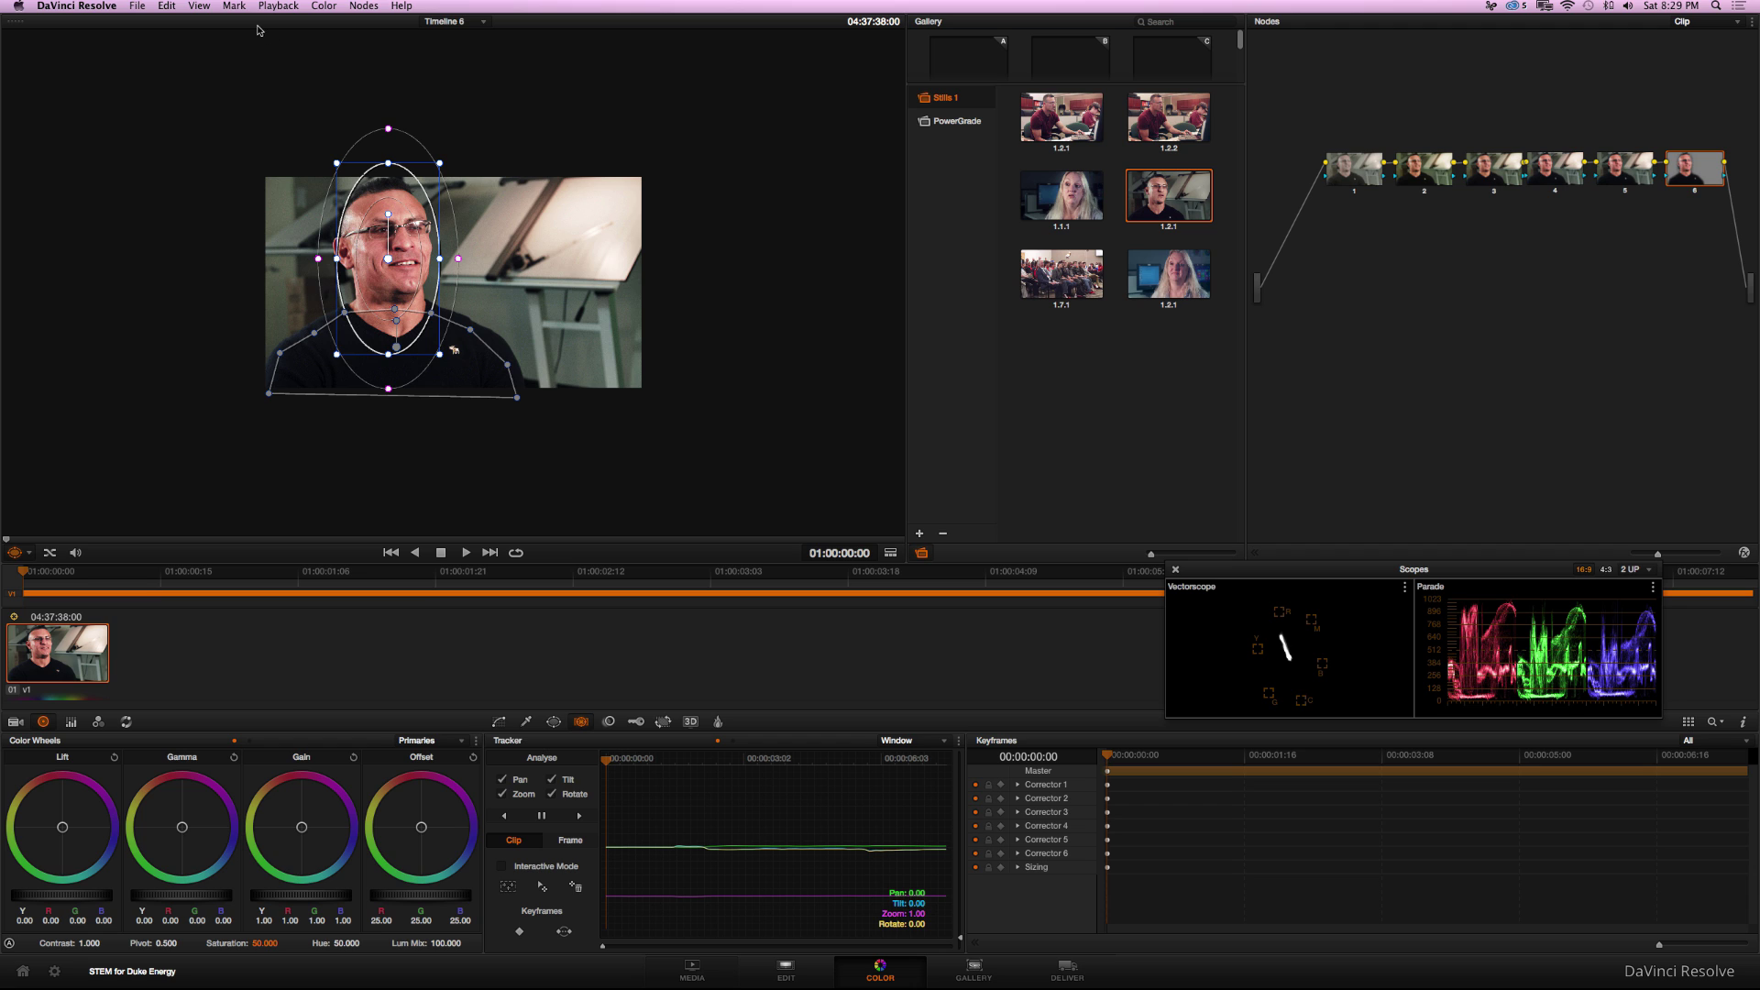
Add a seventh serial node and lower its Gain master to 0.64 to darken the picture
click(364, 5)
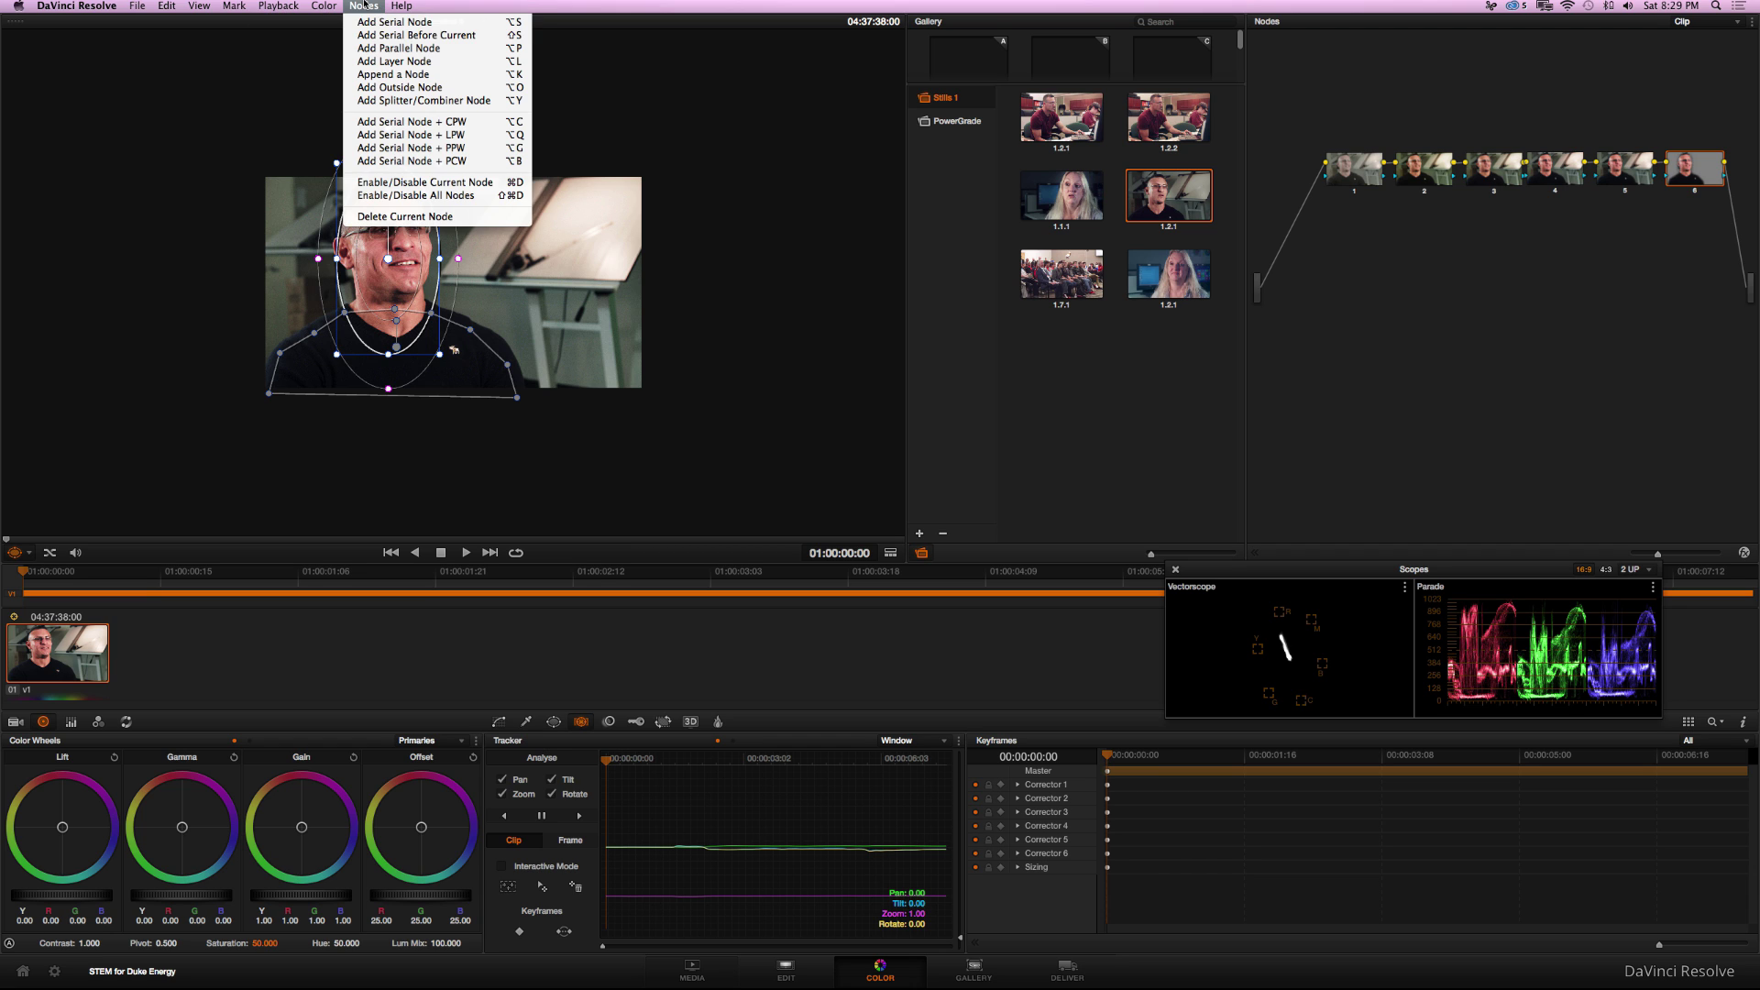
click(374, 22)
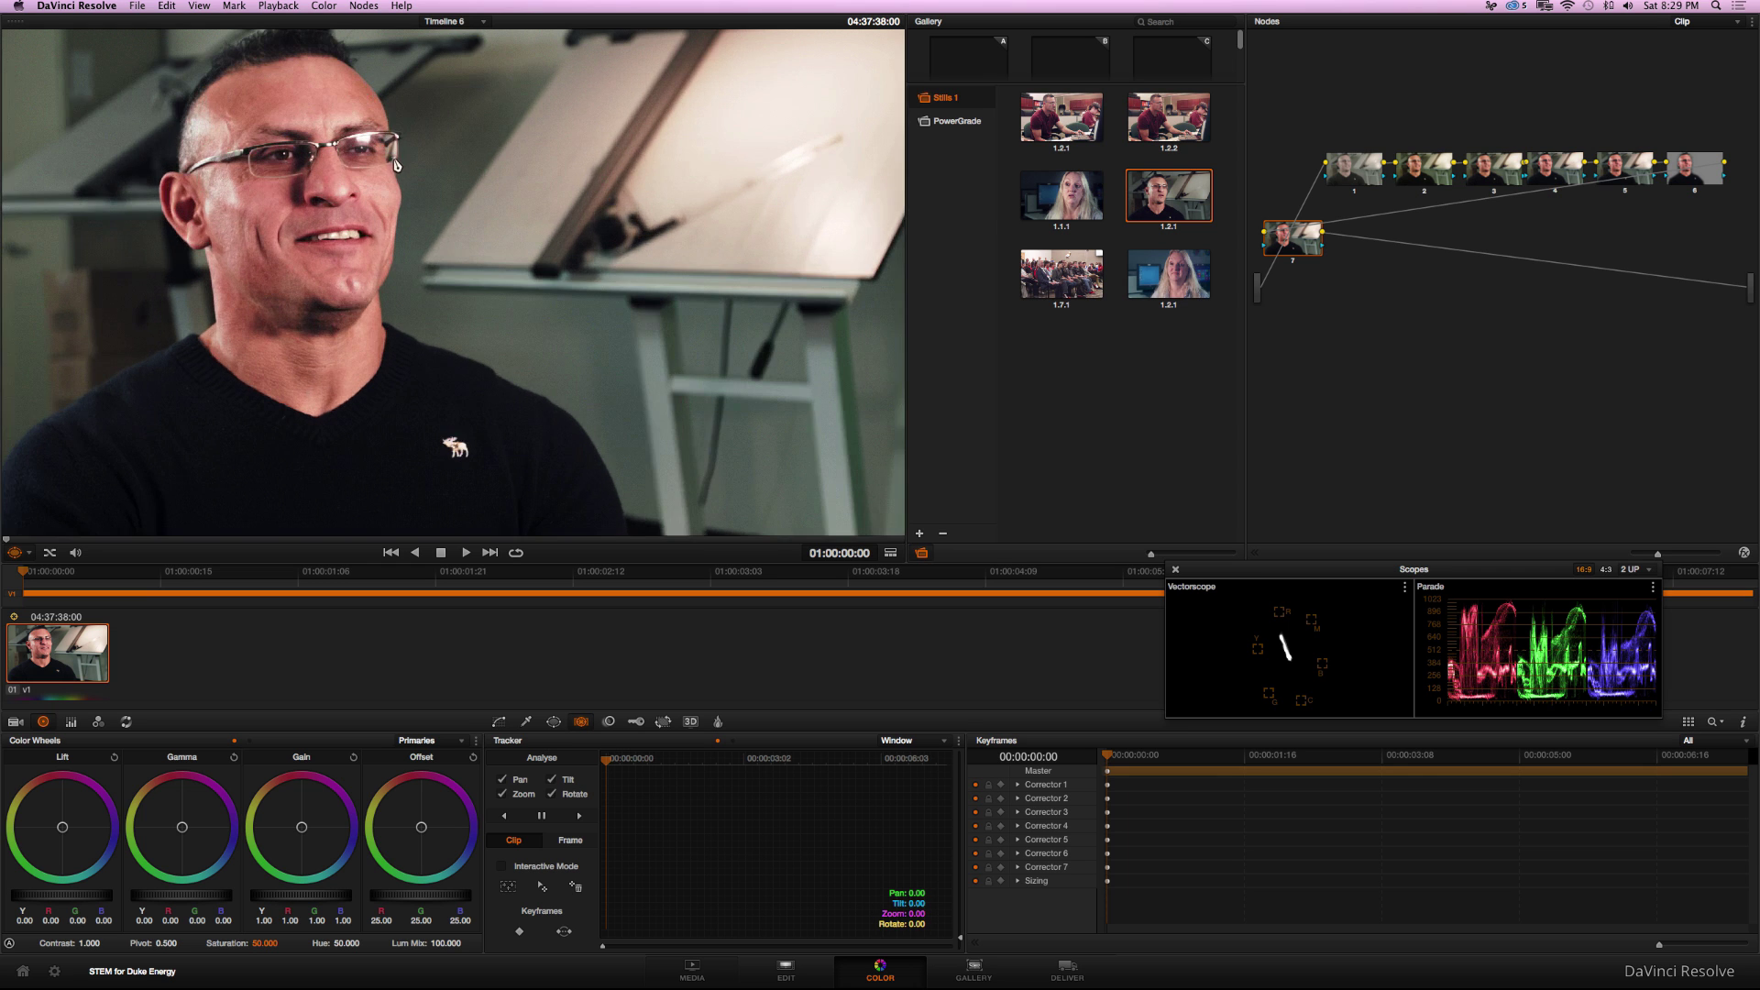
click(199, 7)
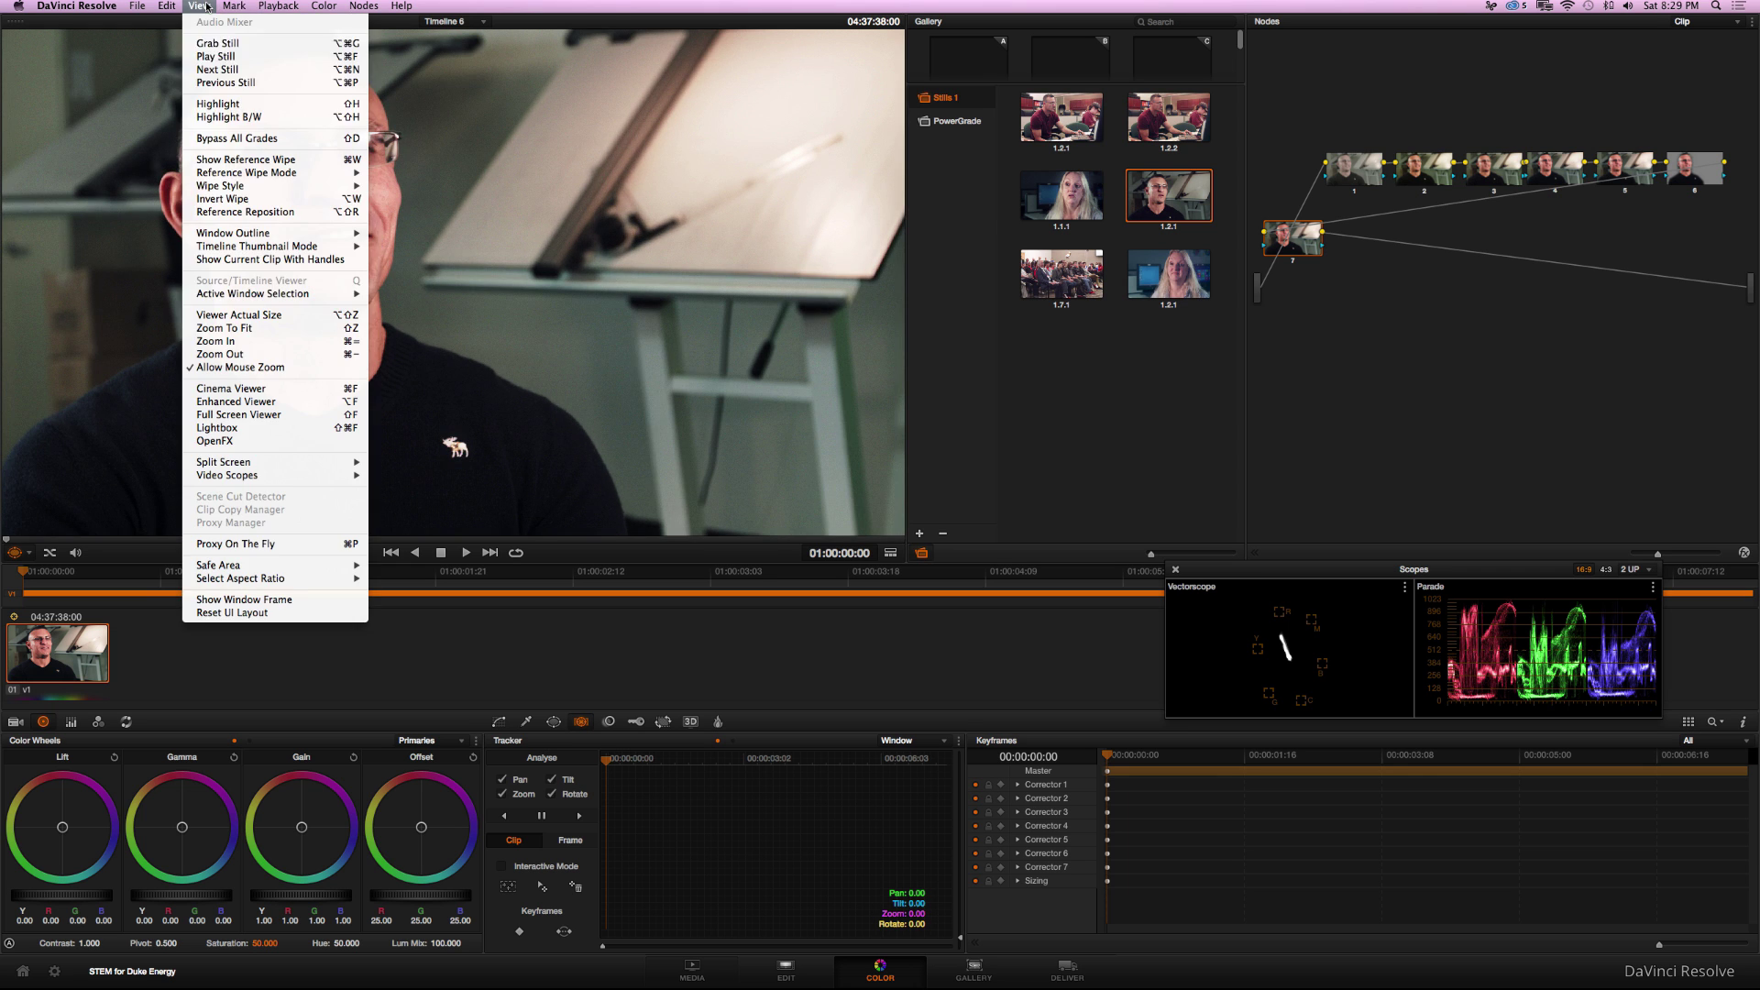
click(254, 328)
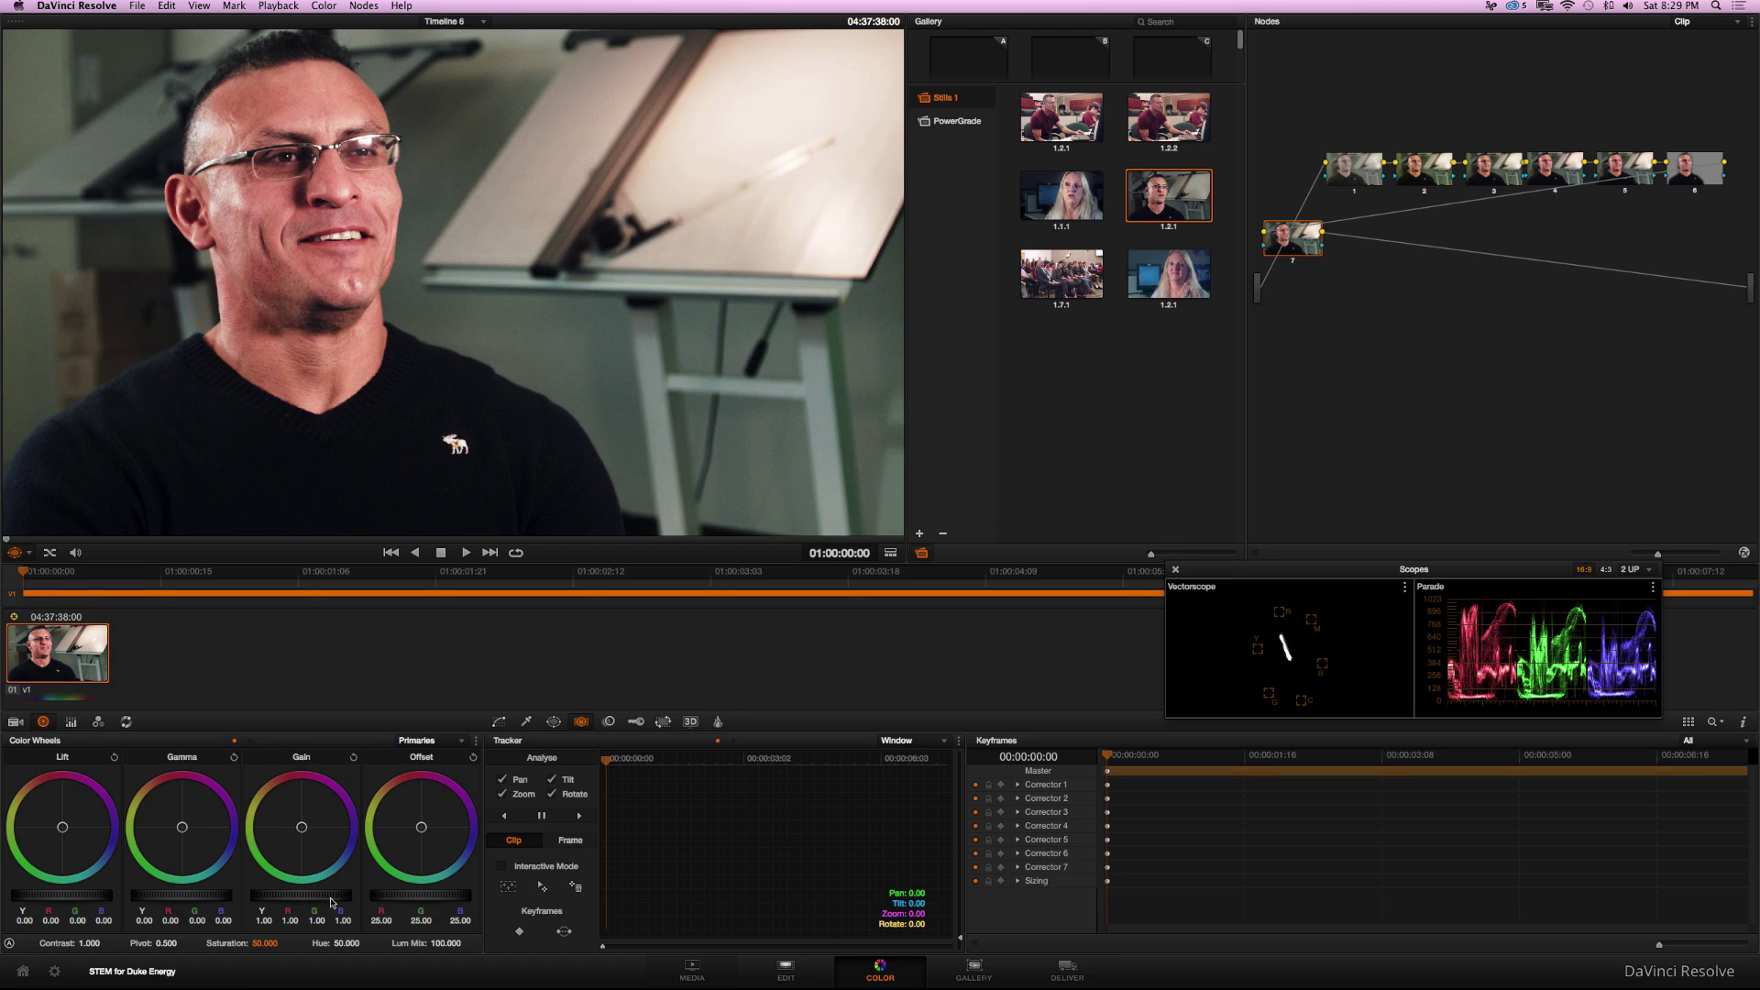
drag(229, 897, 76, 894)
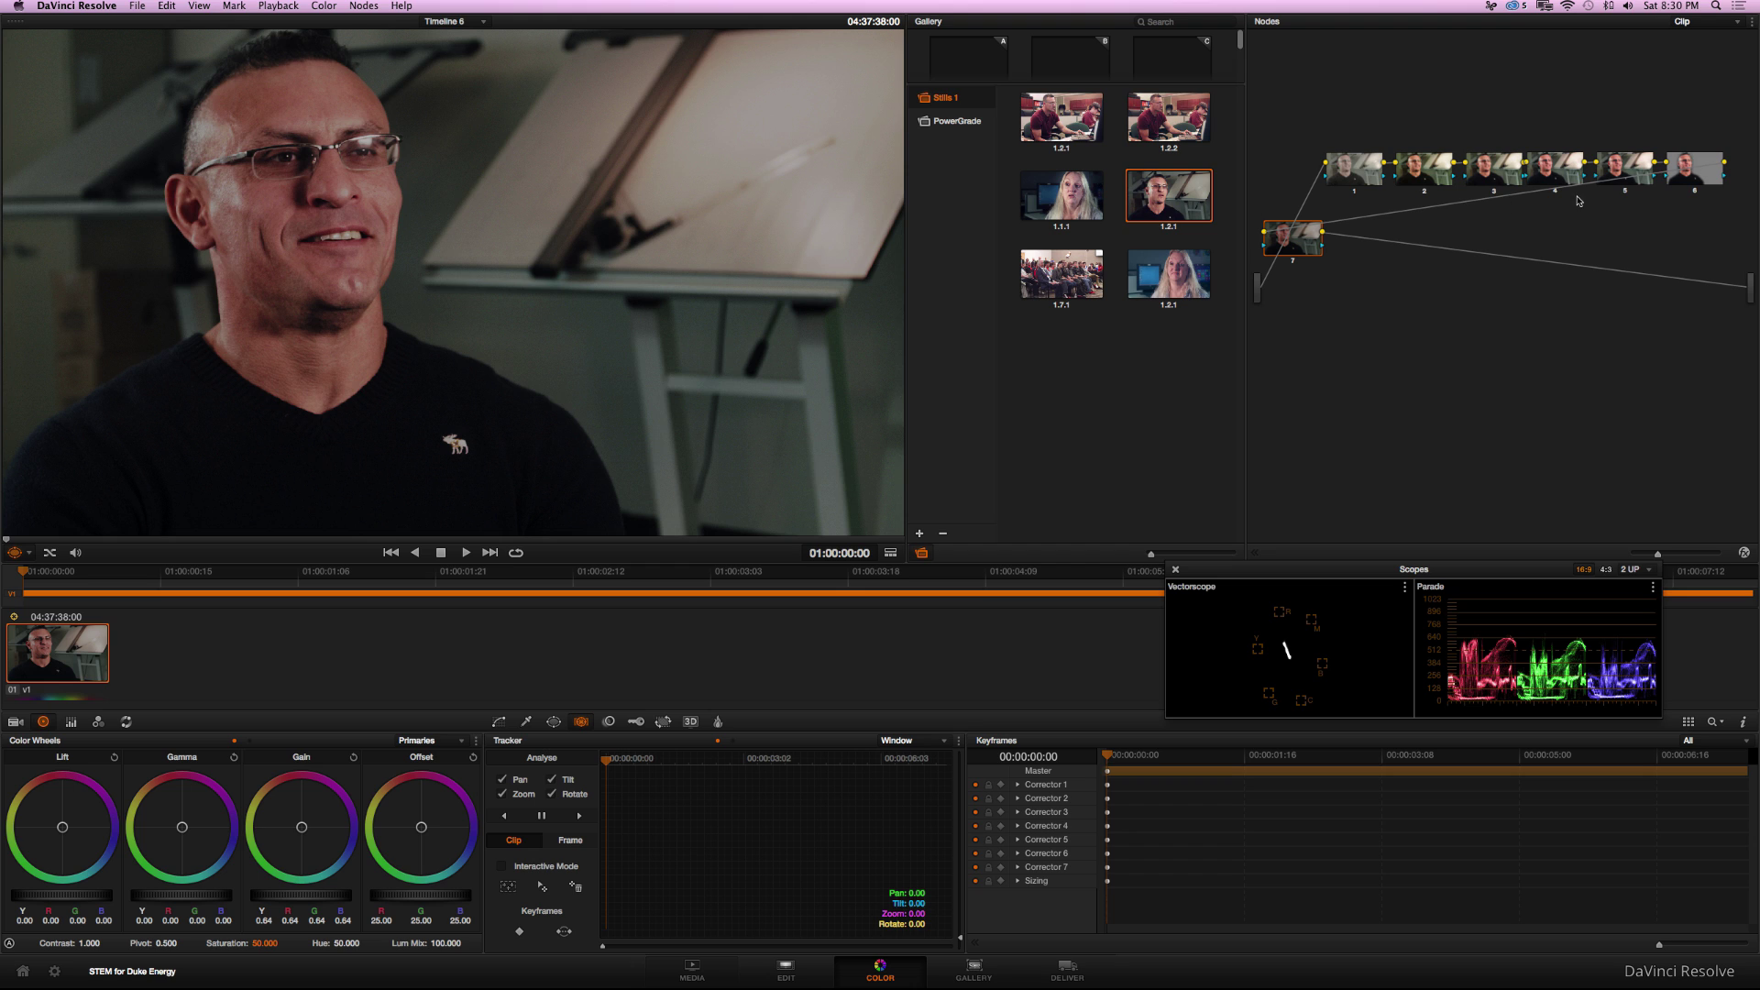
Raise masked node 6's gain to 1.34 to brighten the face and shirt, then reselect node 7
click(1698, 182)
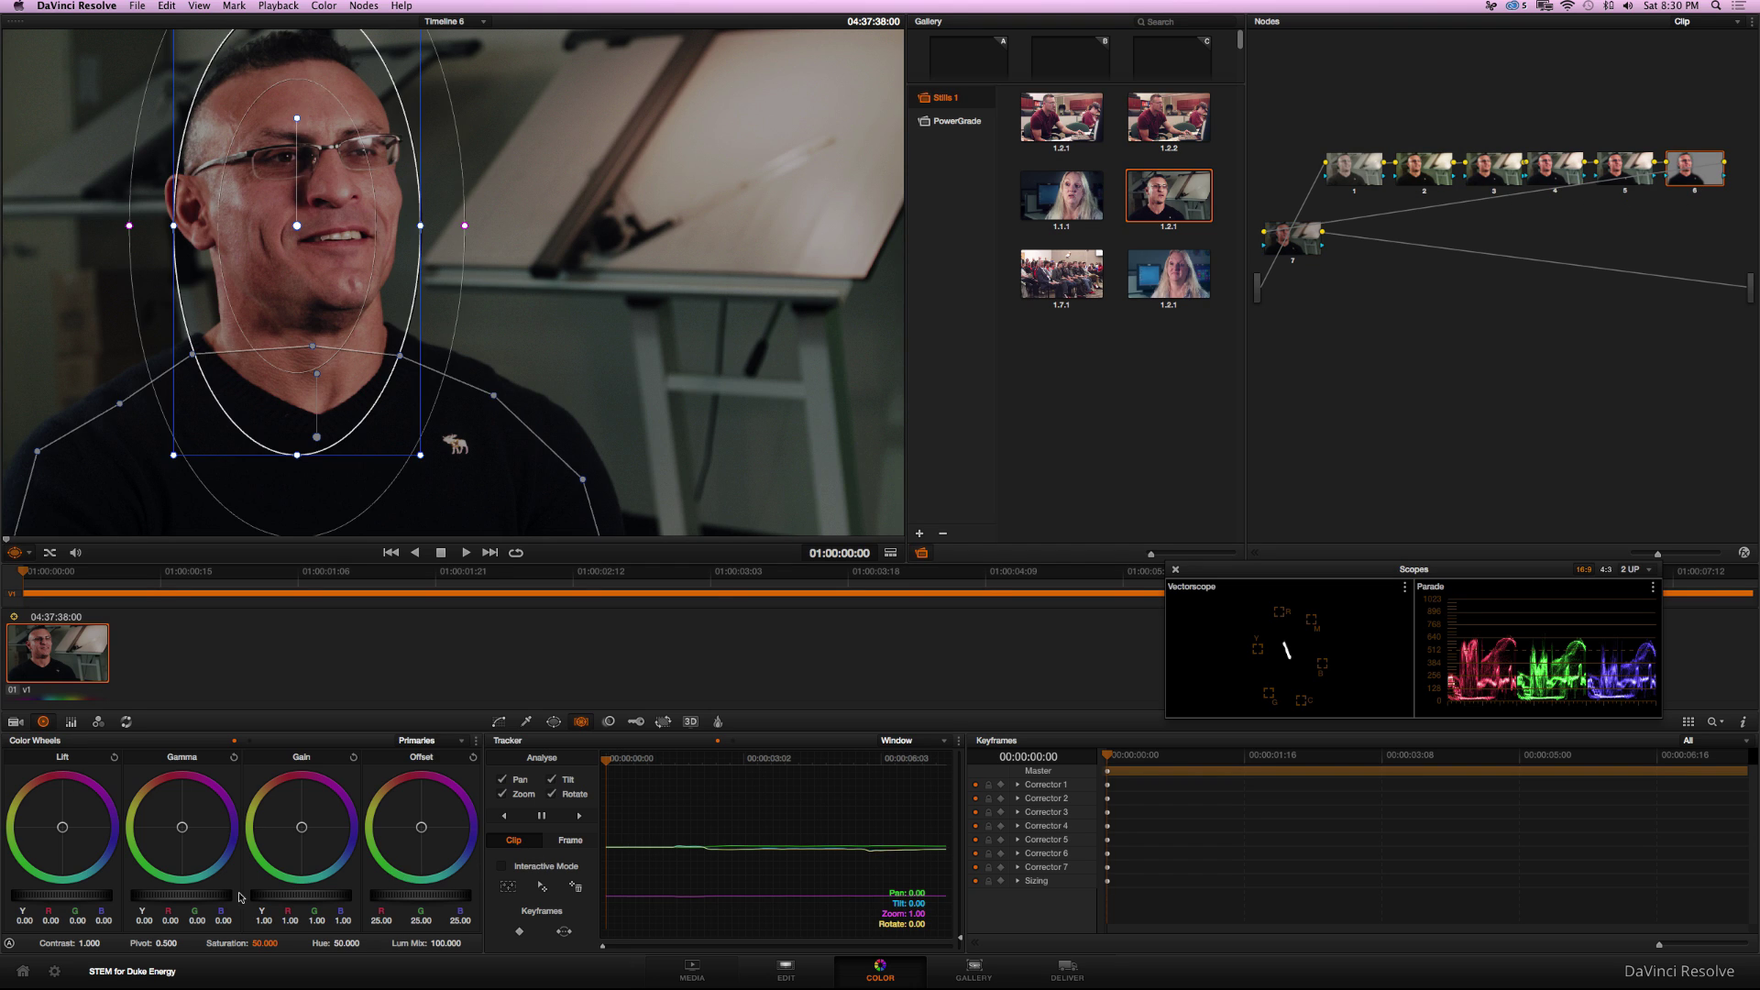
click(1296, 248)
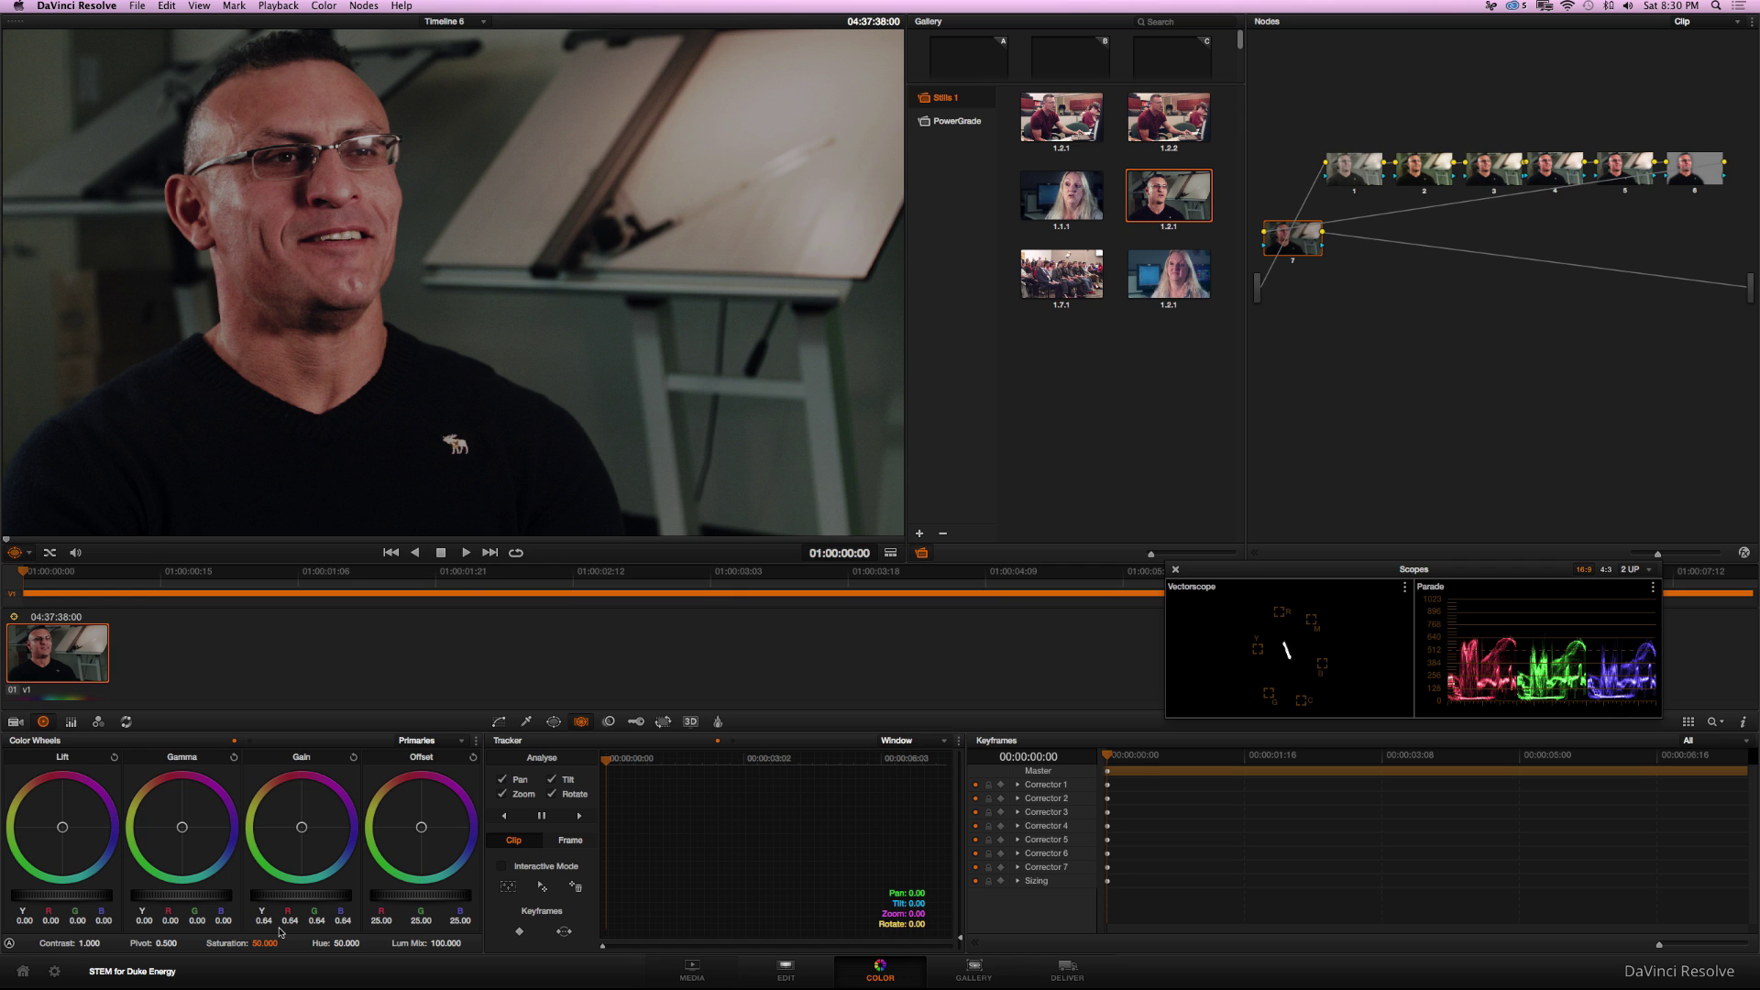
click(1696, 174)
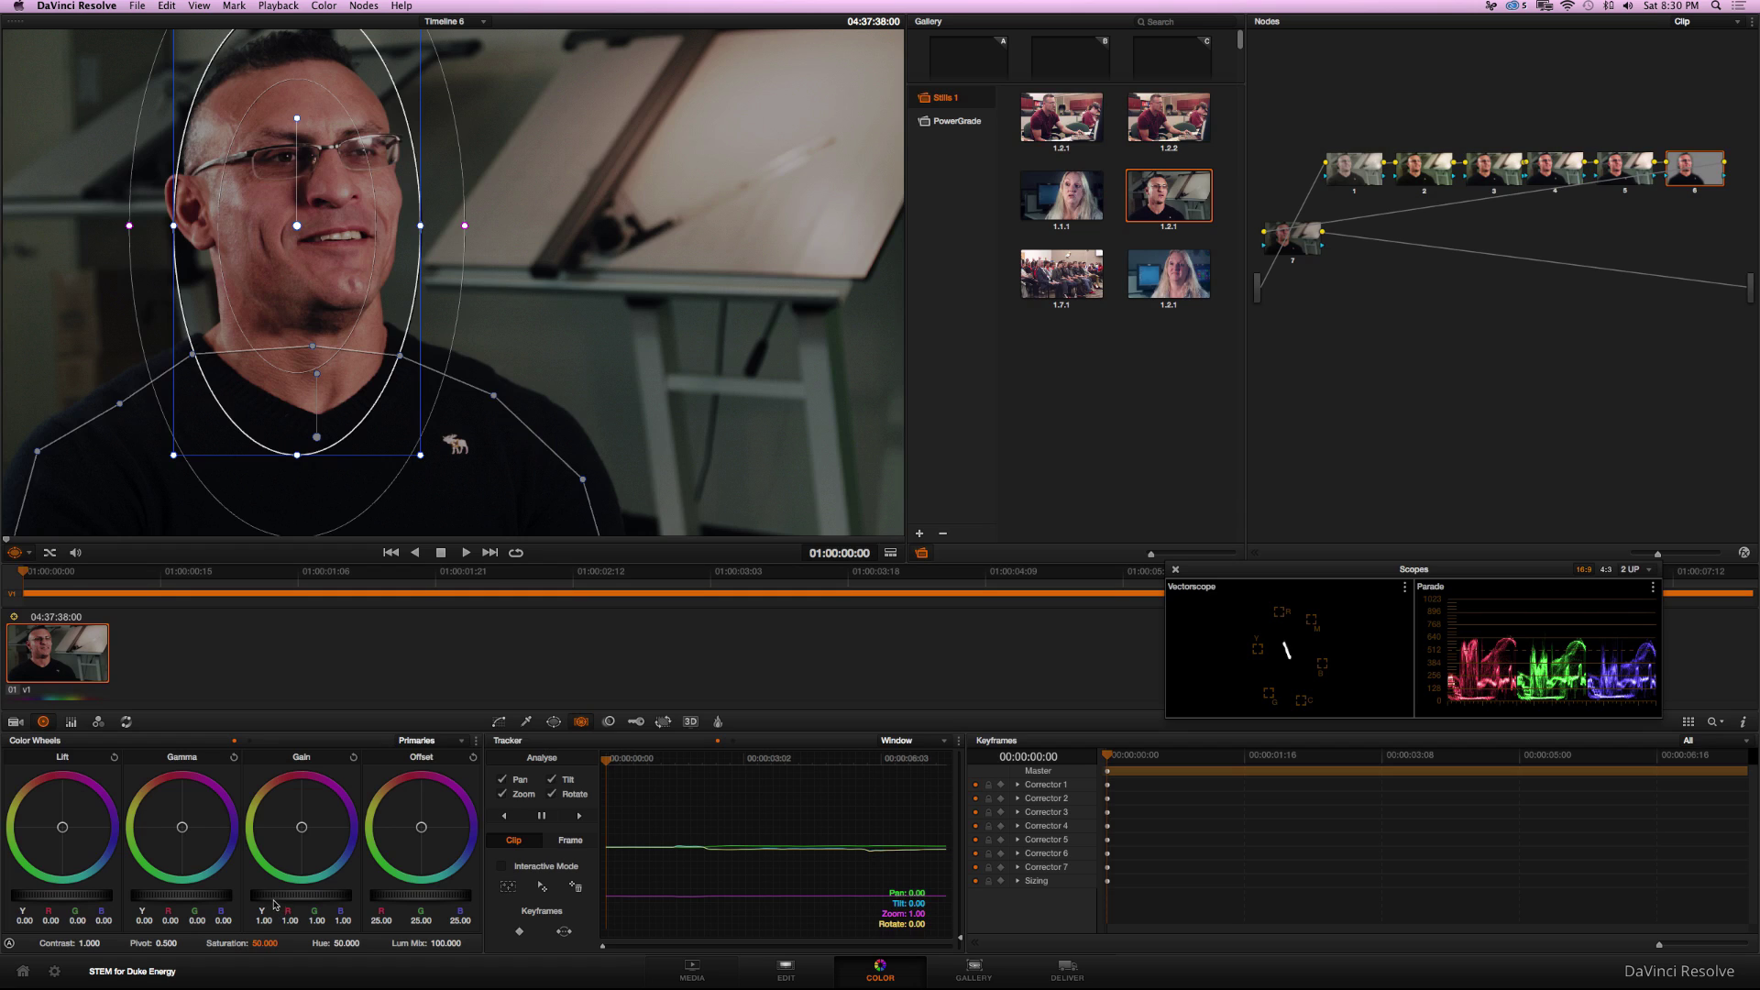
drag(370, 893, 464, 883)
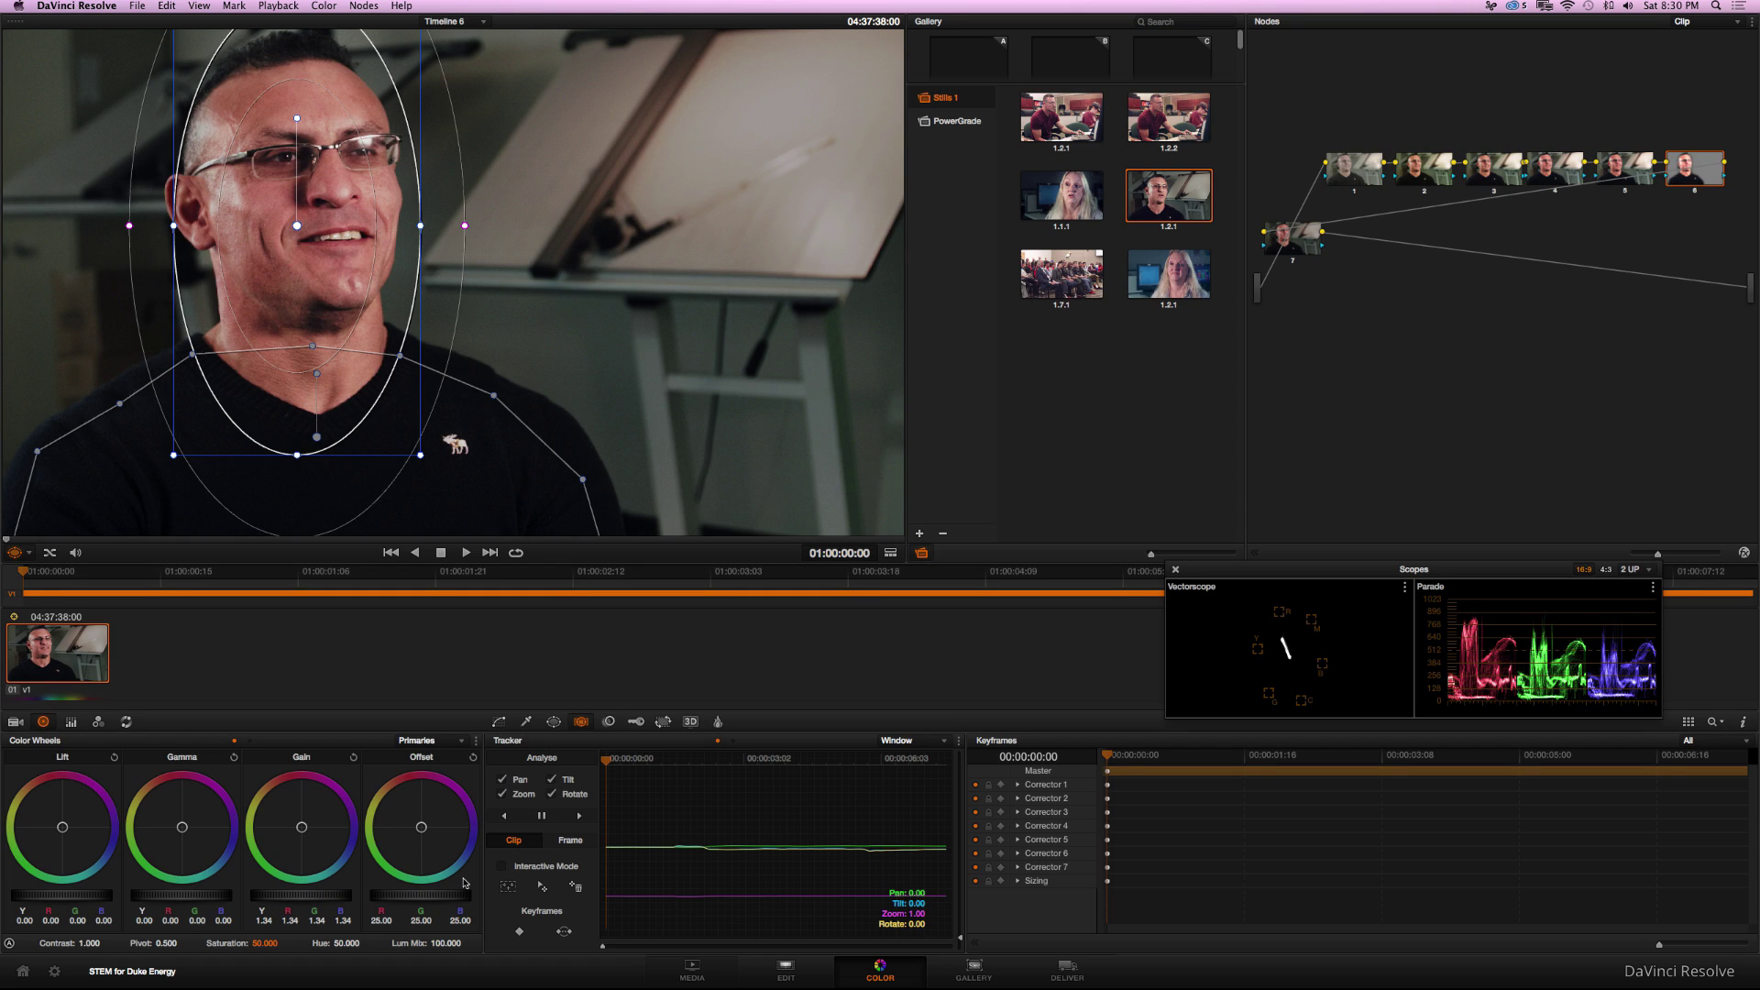
click(1293, 236)
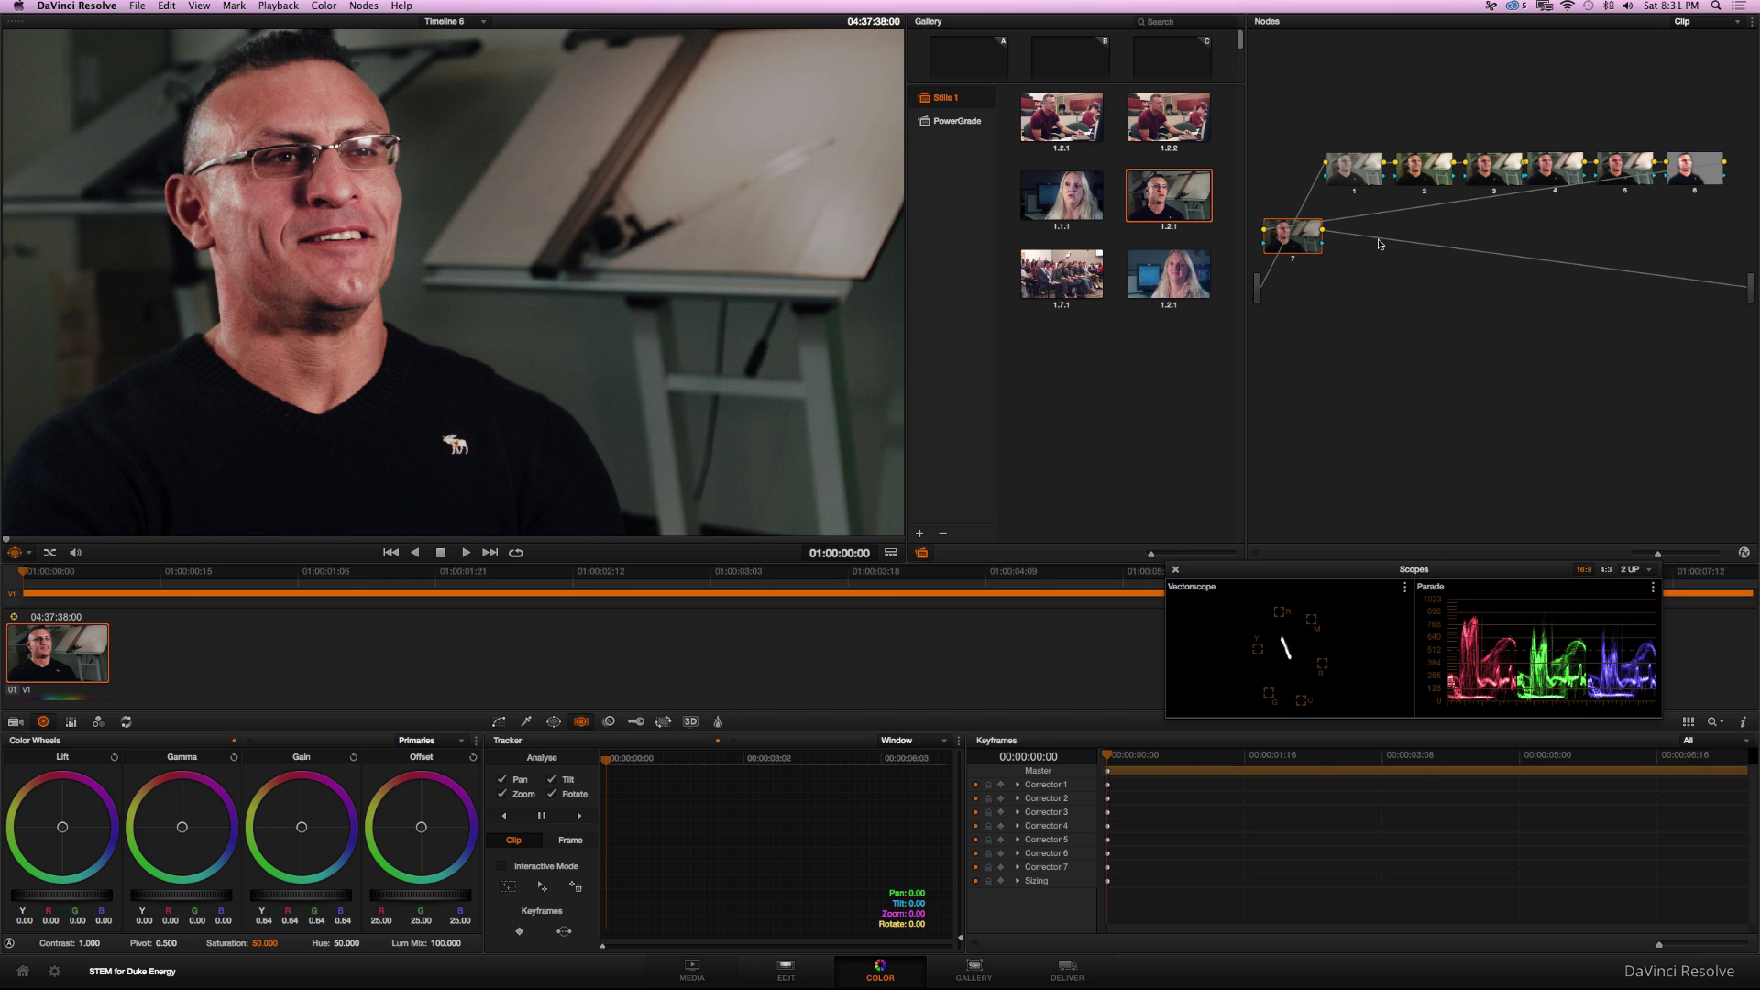
Add an eighth node with slight Gain and Lift colour-balance nudges to warm skin tones, then switch to Finder
key(alt+s)
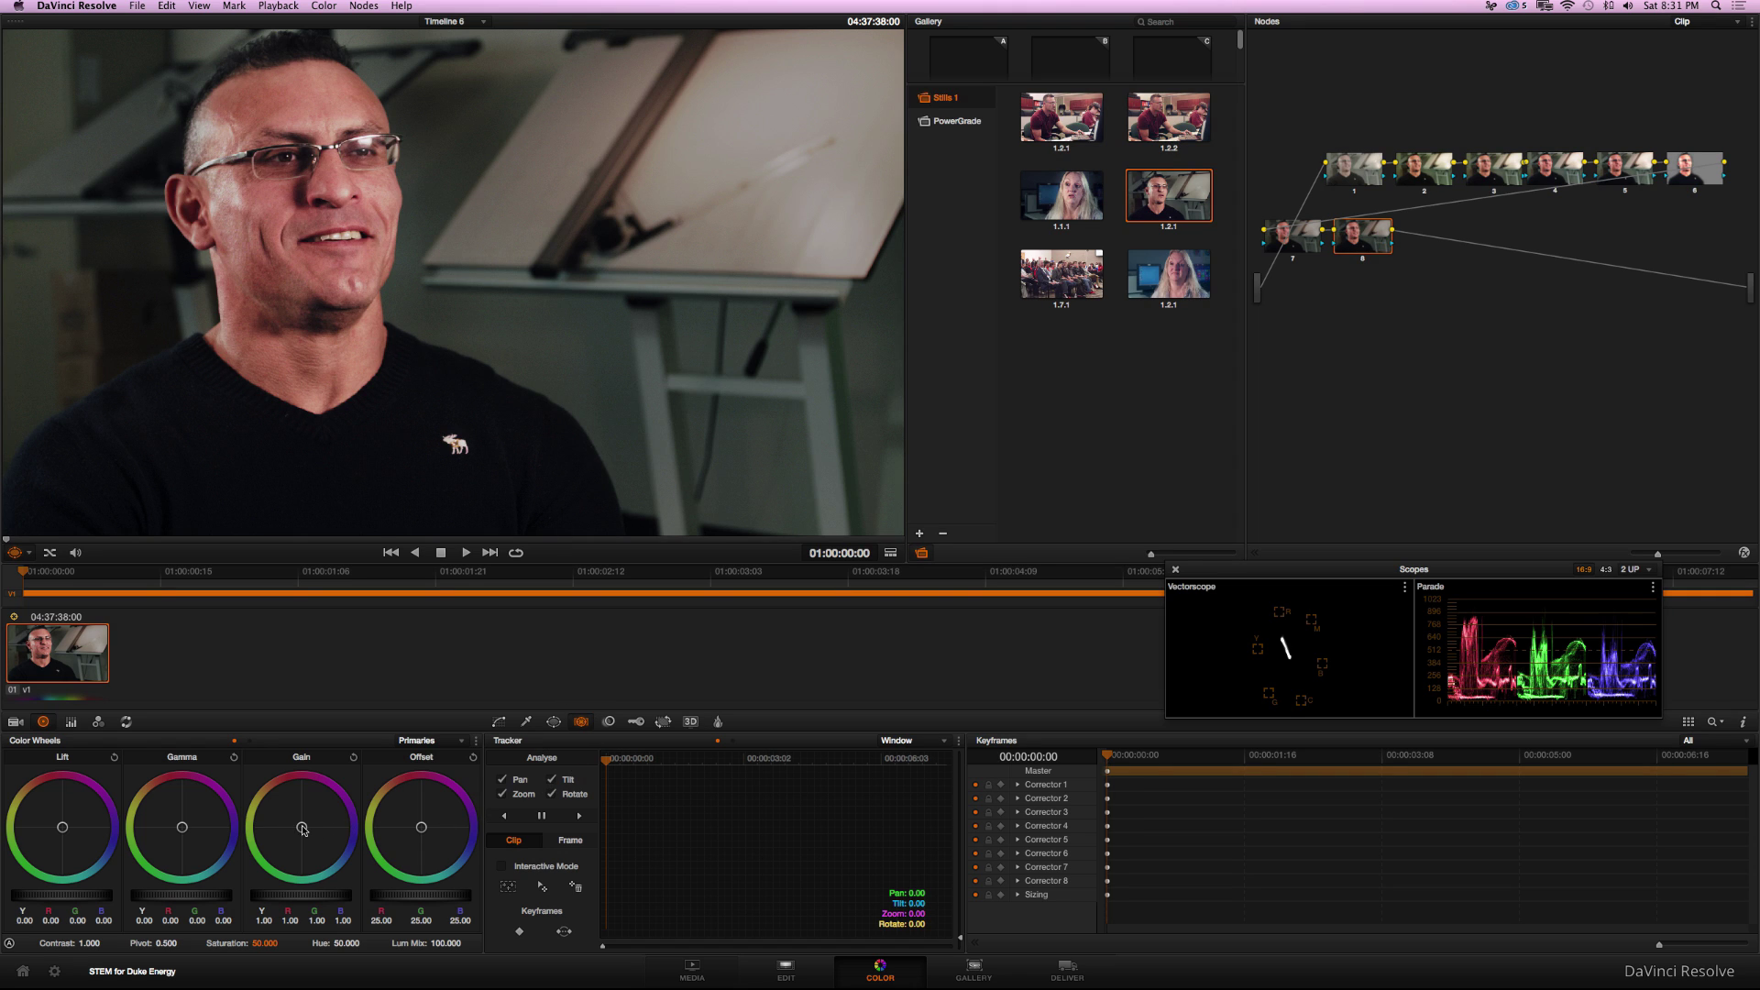
drag(303, 830, 294, 834)
drag(61, 831, 72, 837)
key(super+Tab)
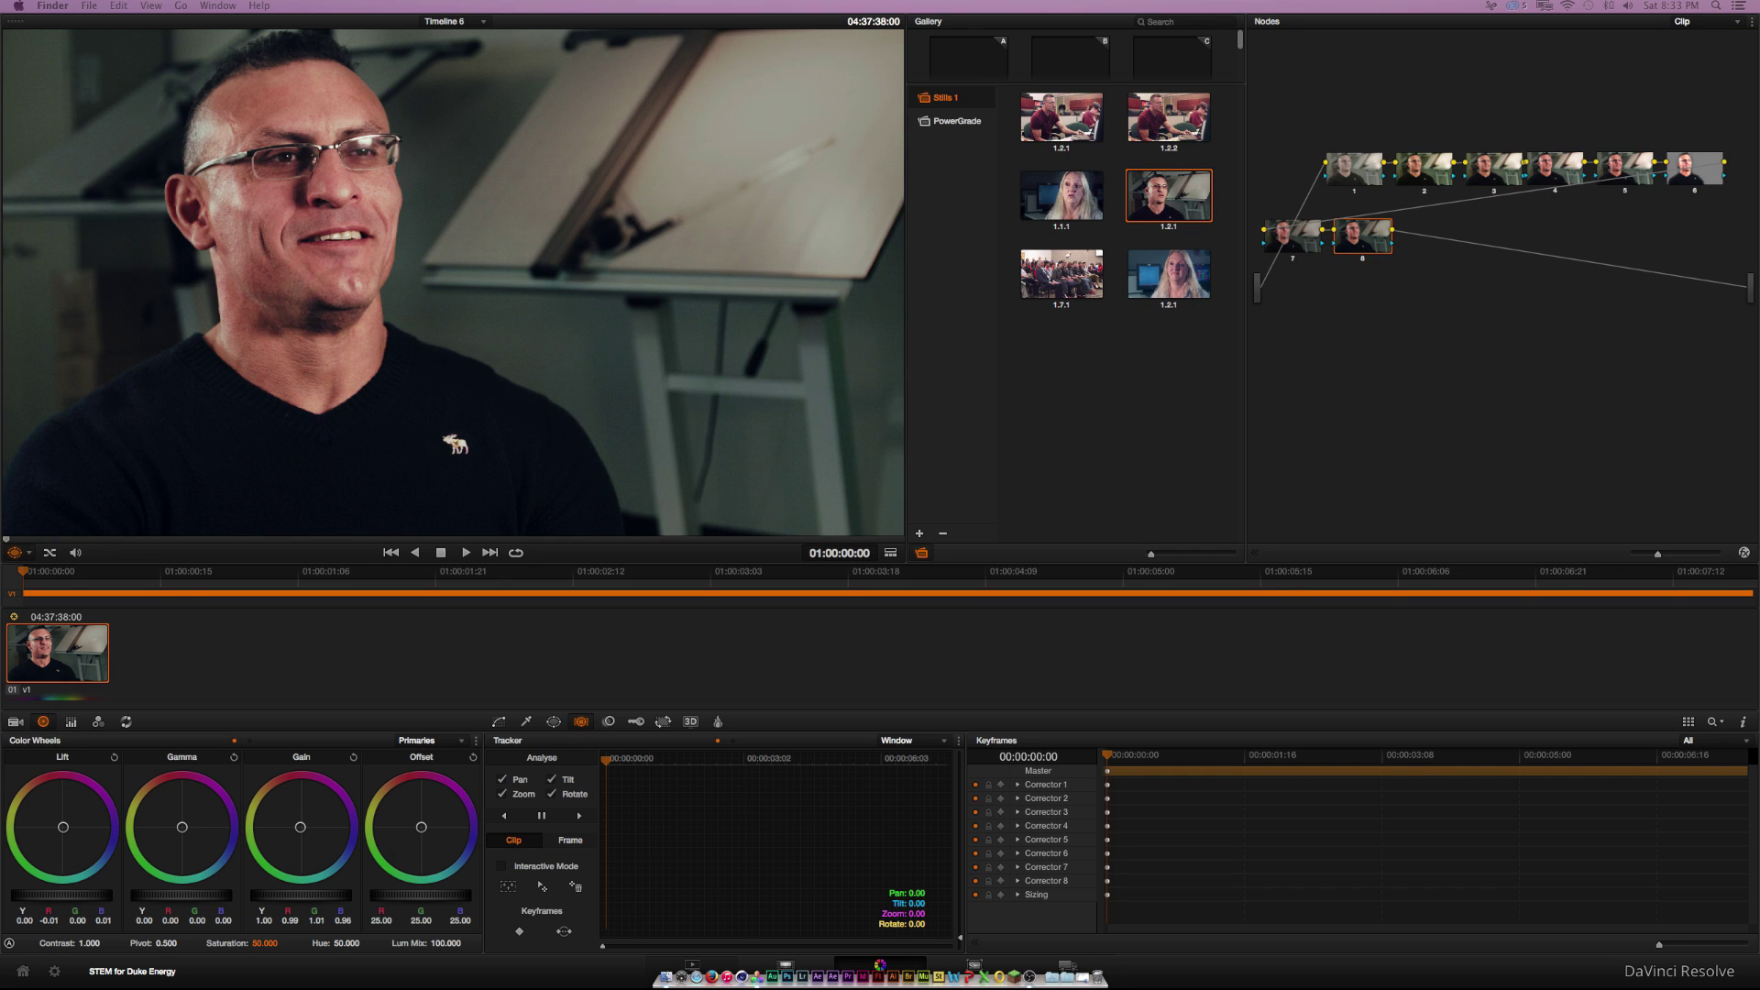
Quick Look the colour wheel screenshot, close the preview, and return to the YouTube page in Safari
key(space)
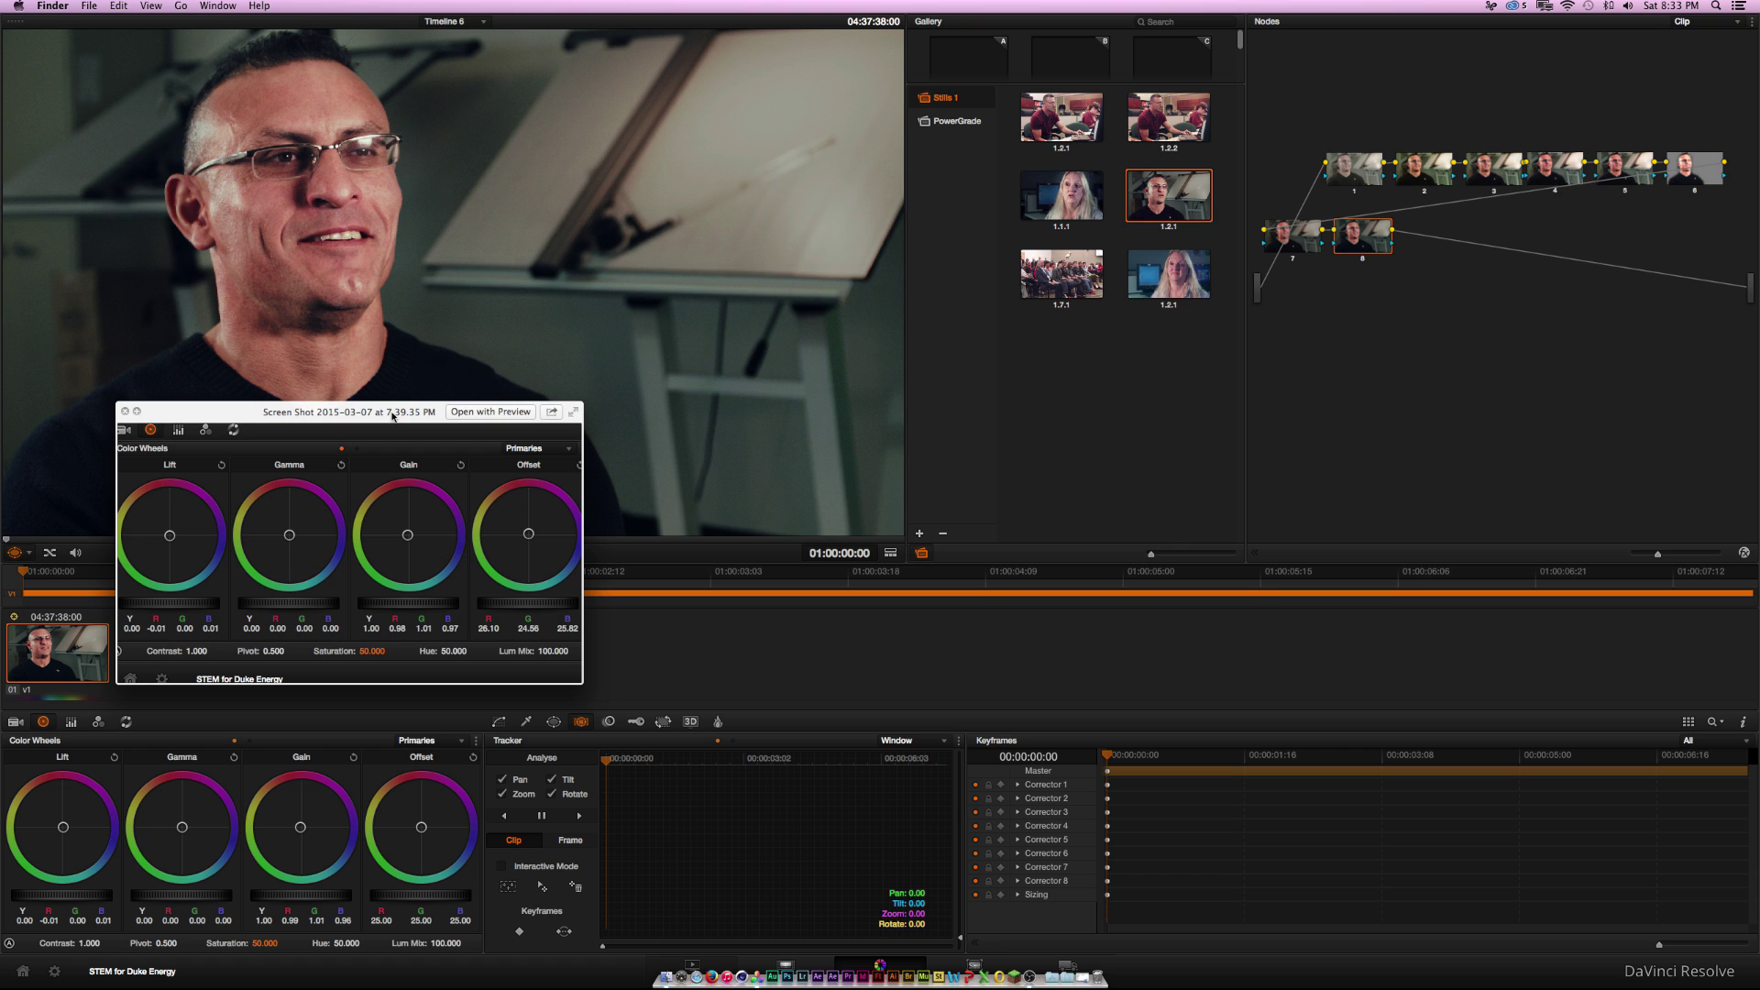
key(space)
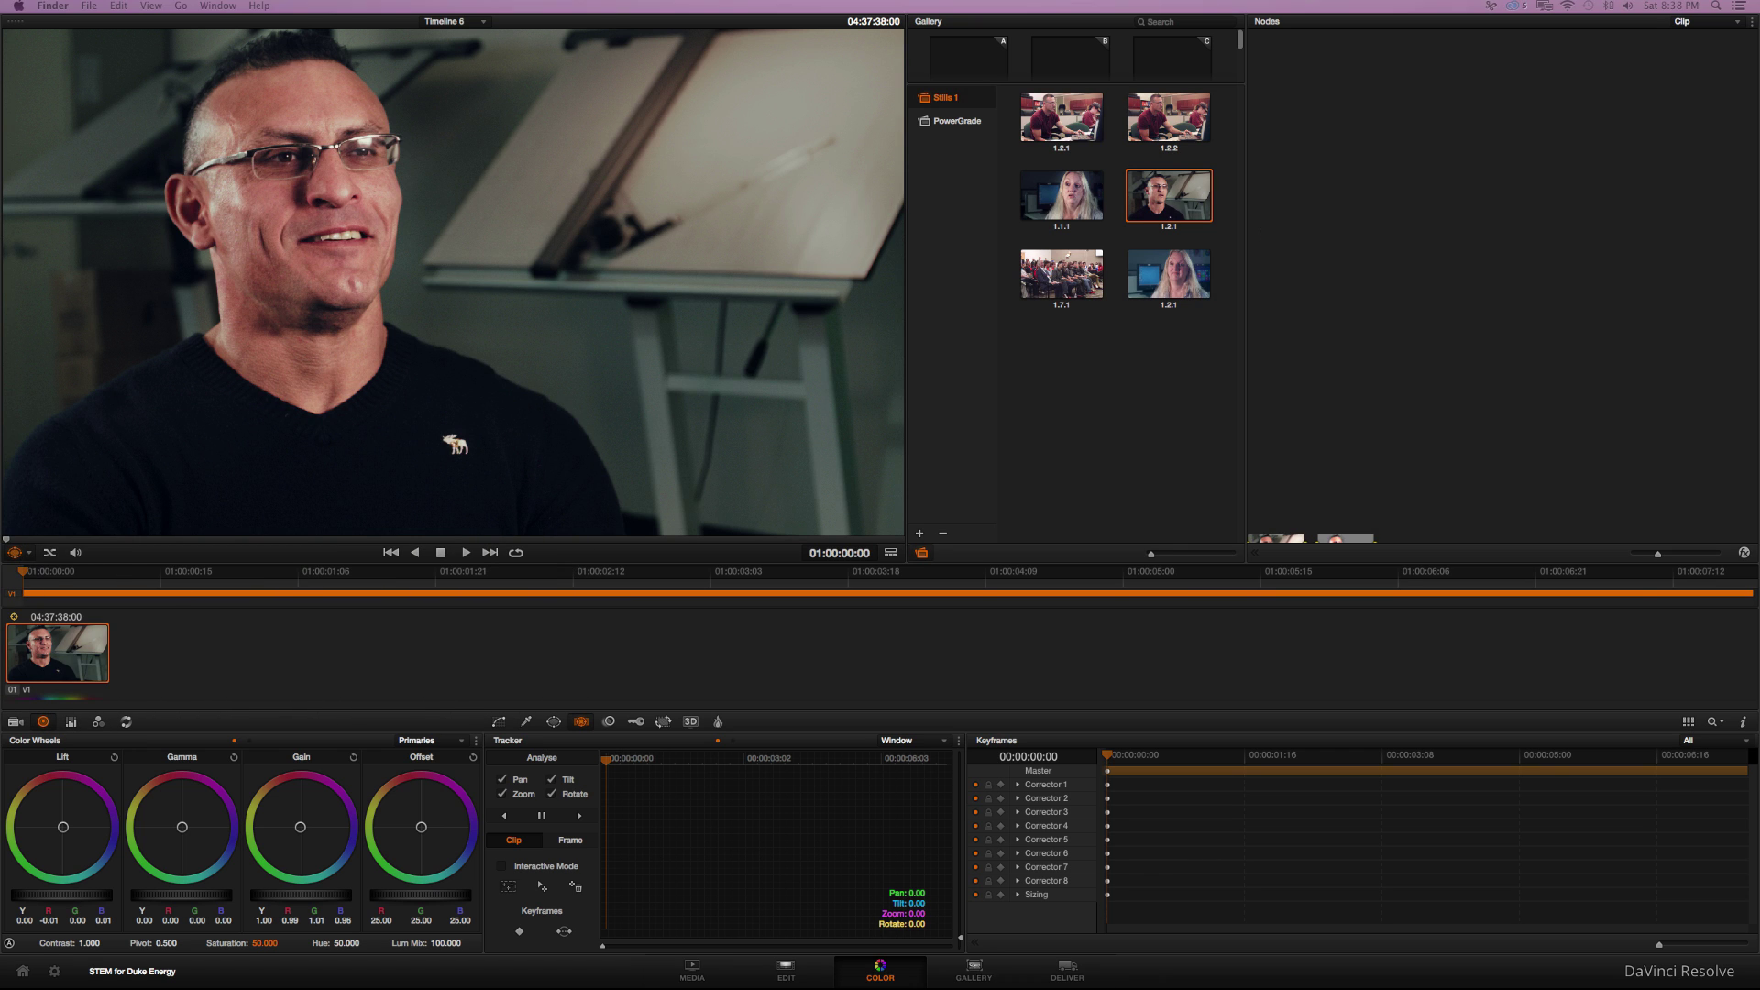
key(super+Tab)
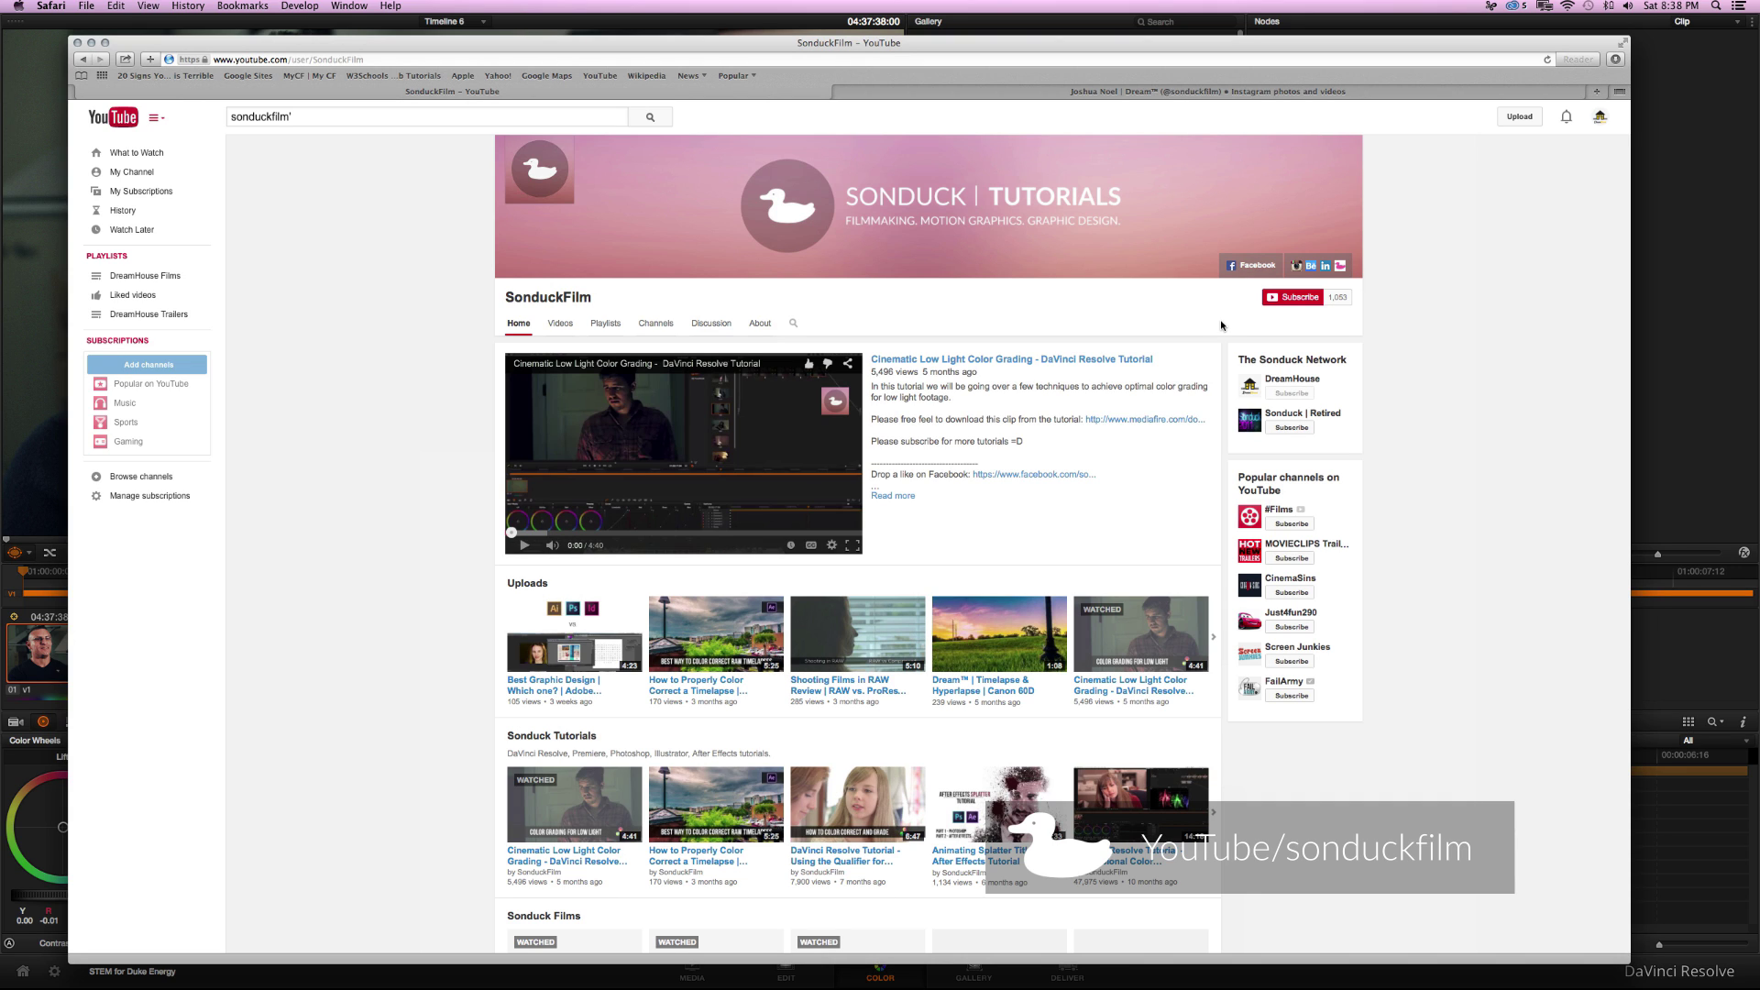
Switch to the Instagram tab and scroll down and back up through the profile's photo grid
click(1171, 92)
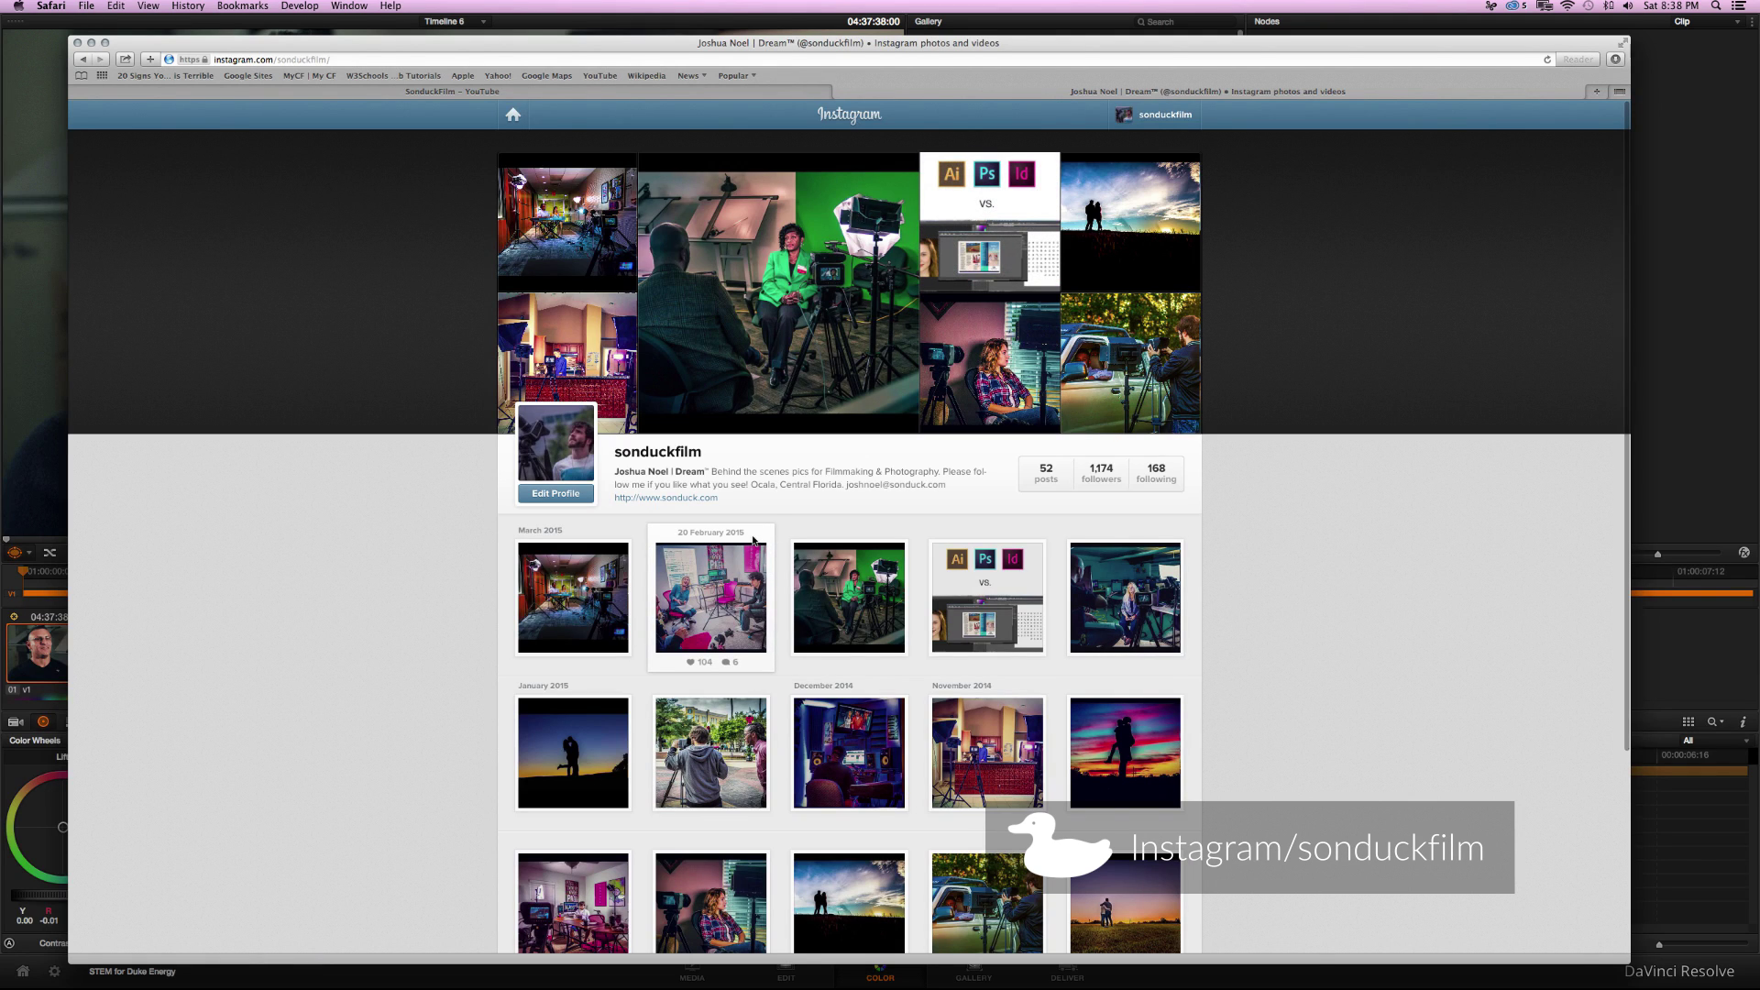
scroll(623, 605, down, 3)
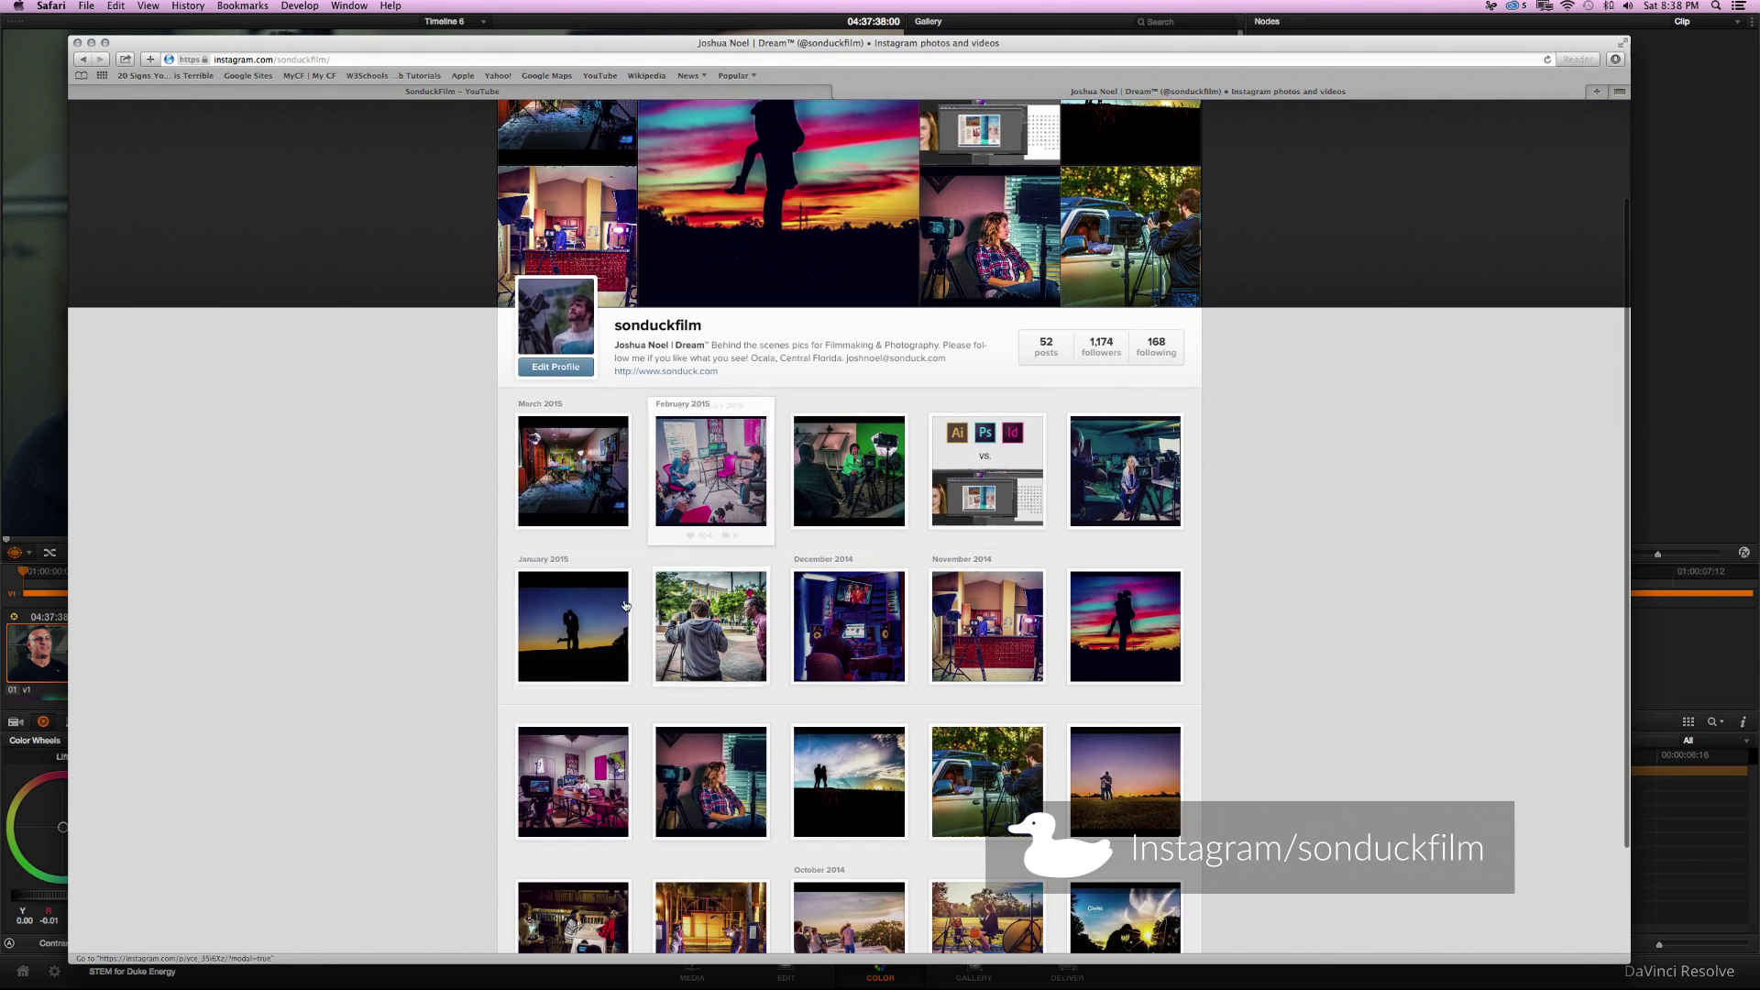
scroll(1160, 706, up, 3)
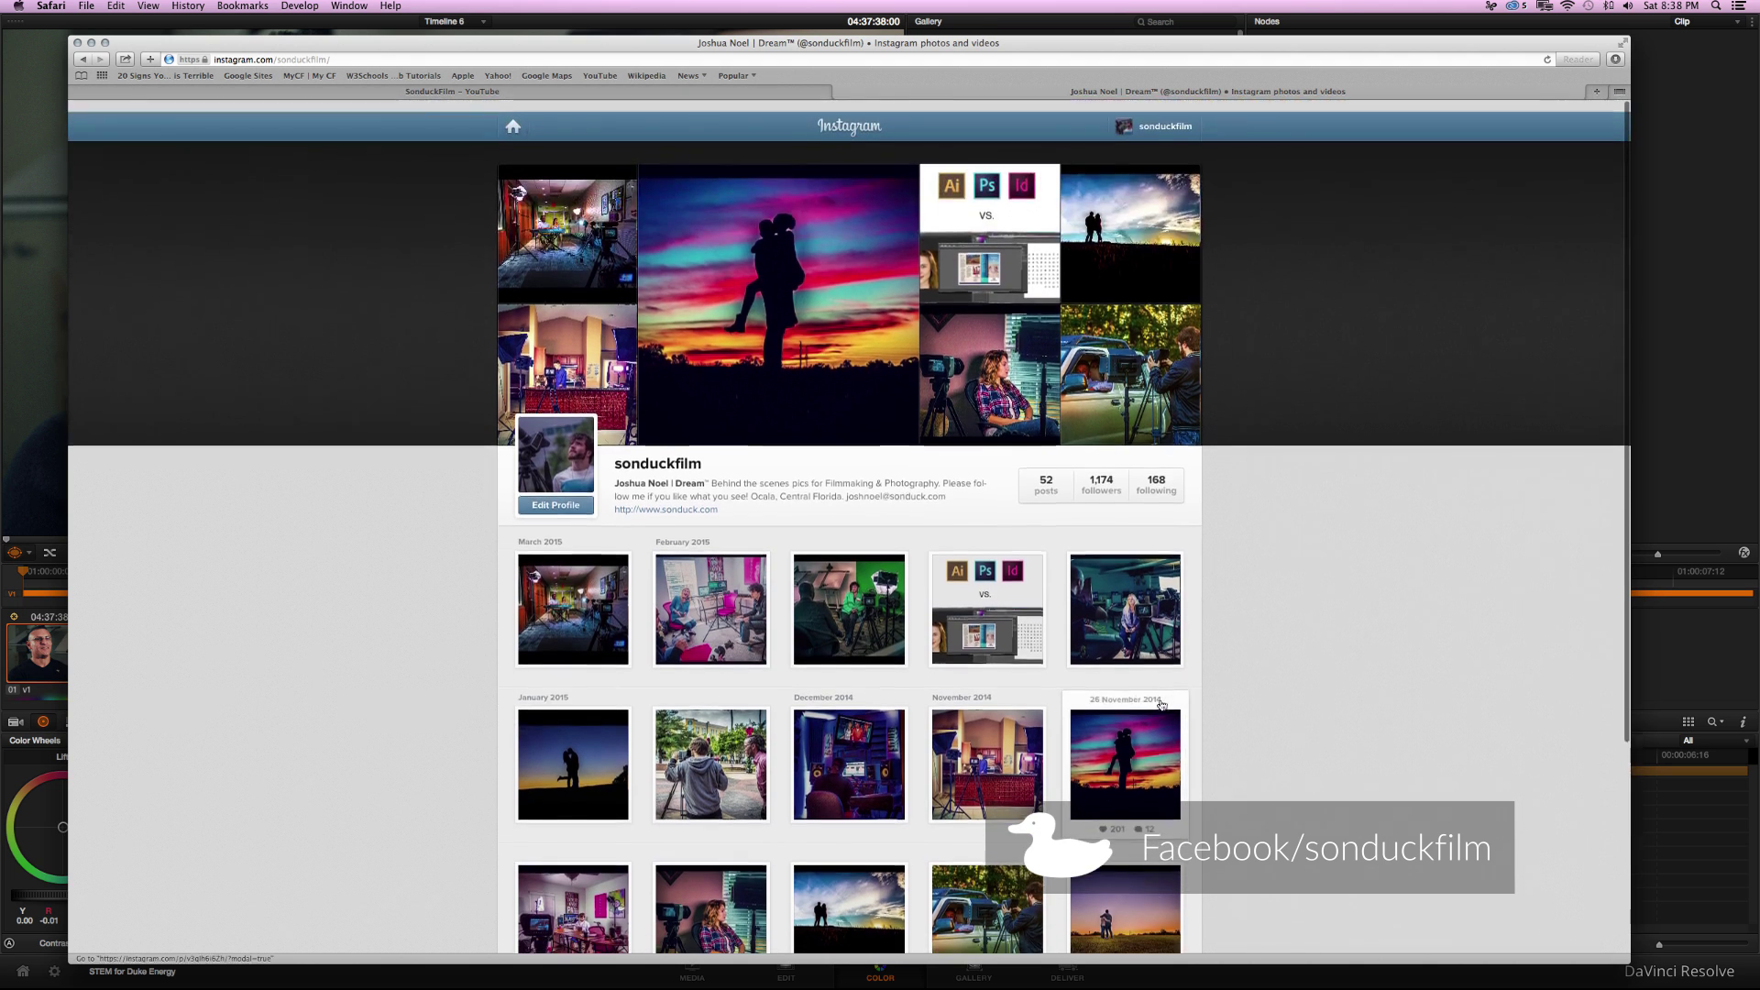